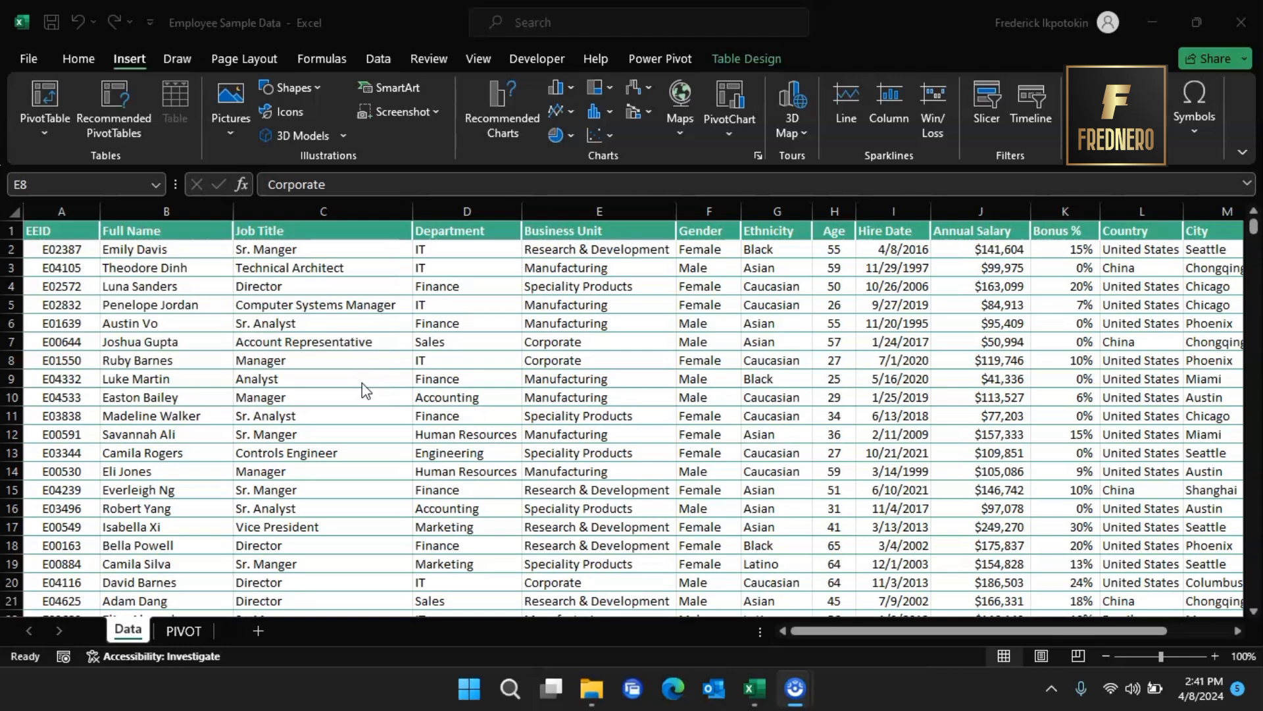
- Insert a PivotTable from the entire TBL_Employees table, placed on the existing PIVOT worksheet at cell A3
{"action": "left_click", "coordinate": [56, 227]}
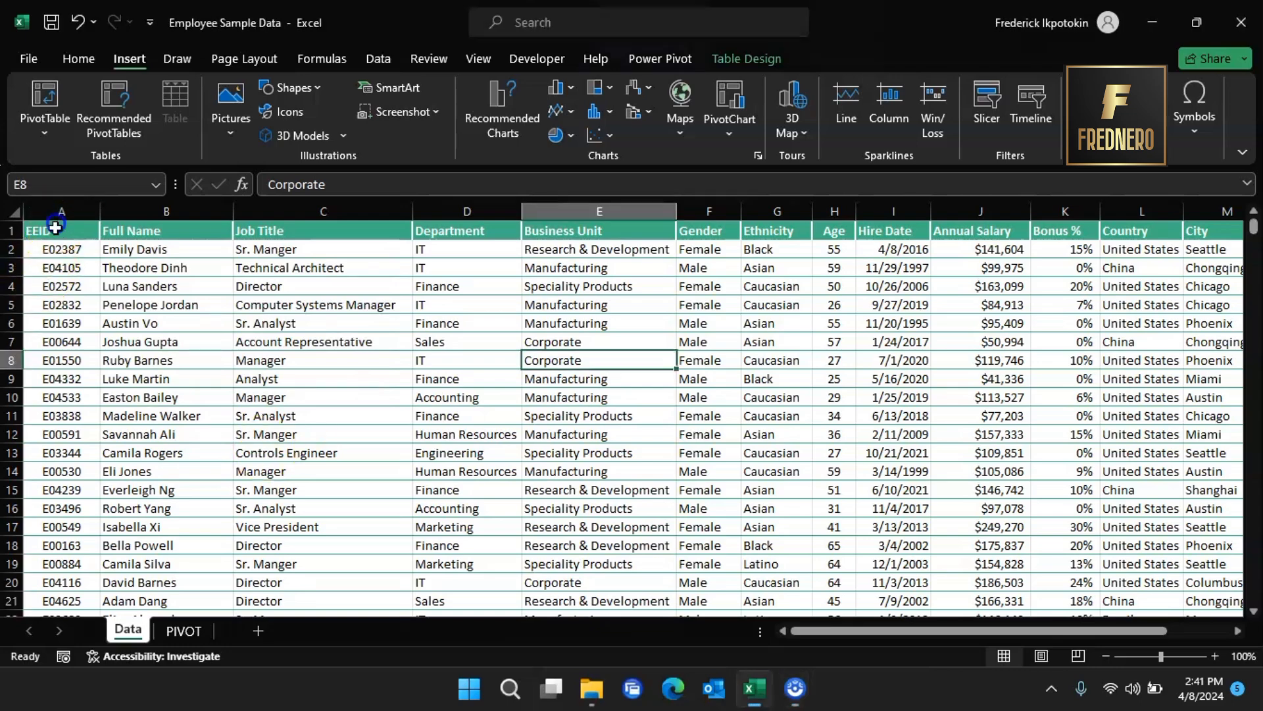
{"action": "left_click_drag", "start_coordinate": [58, 233], "coordinate": [1075, 349]}
{"action": "key", "text": "ctrl+shift+Down"}
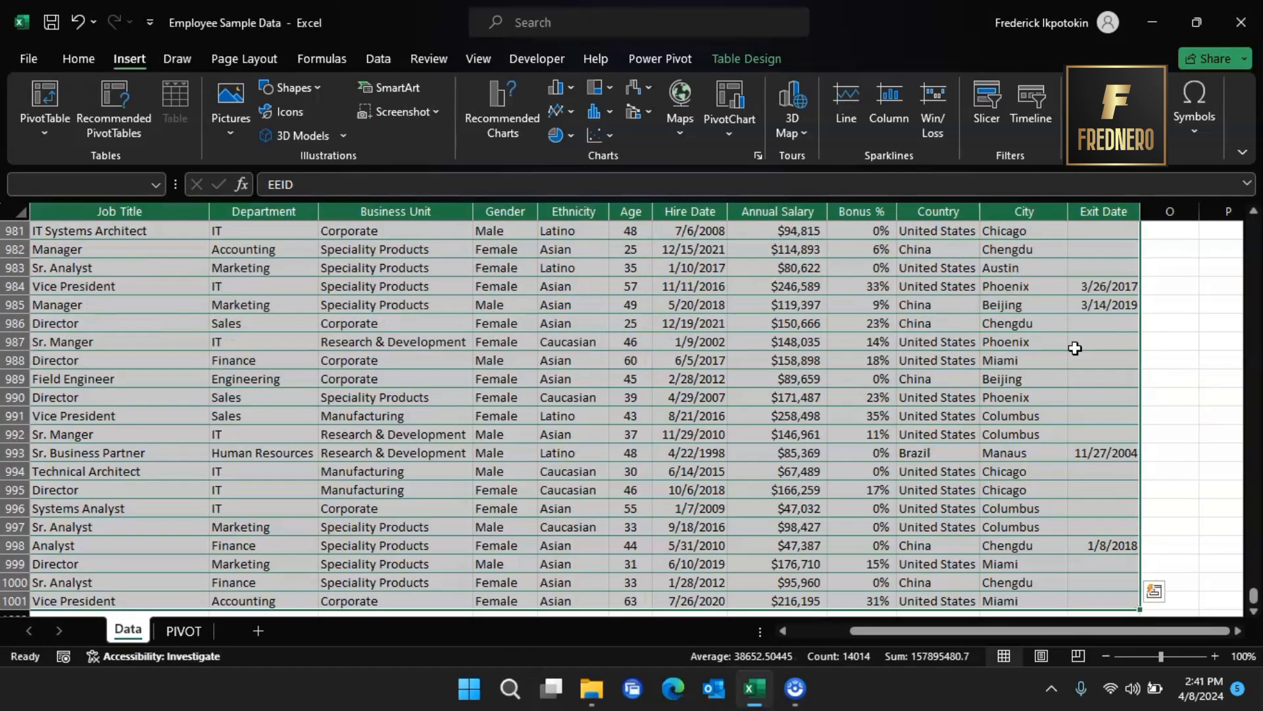
{"action": "left_click_drag", "start_coordinate": [1059, 631], "coordinate": [623, 636]}
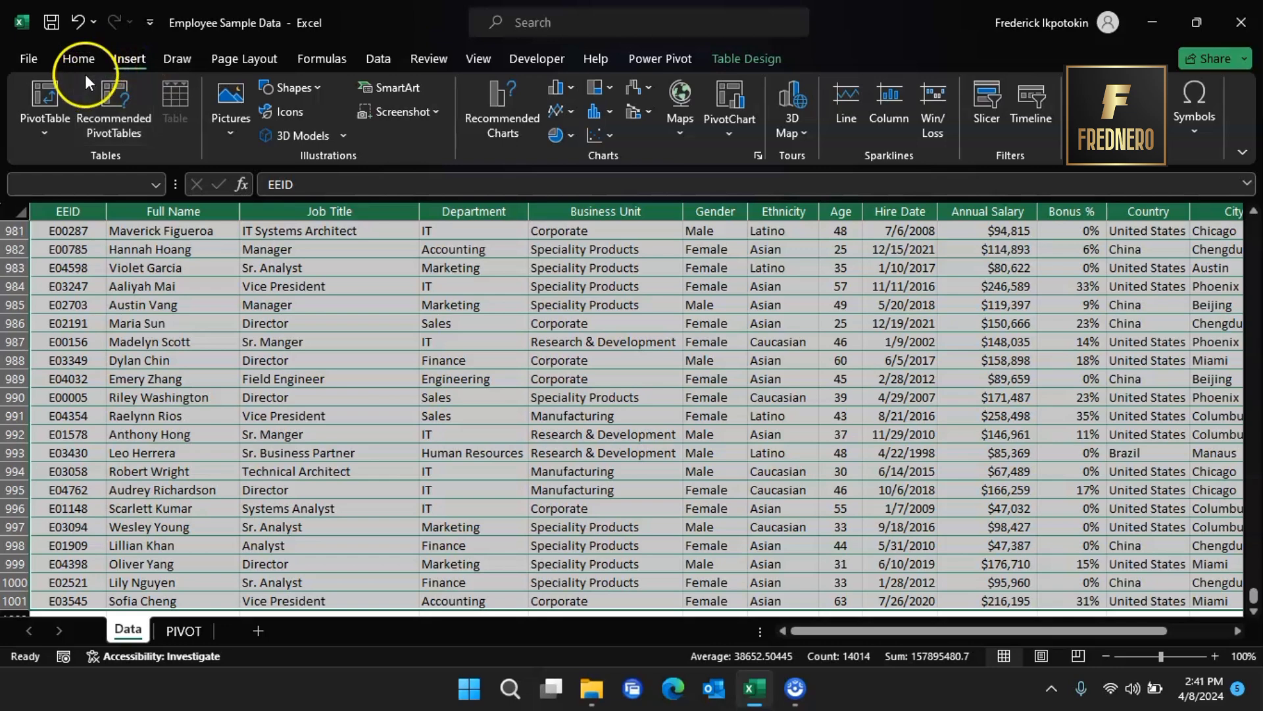
{"action": "left_click", "coordinate": [42, 119]}
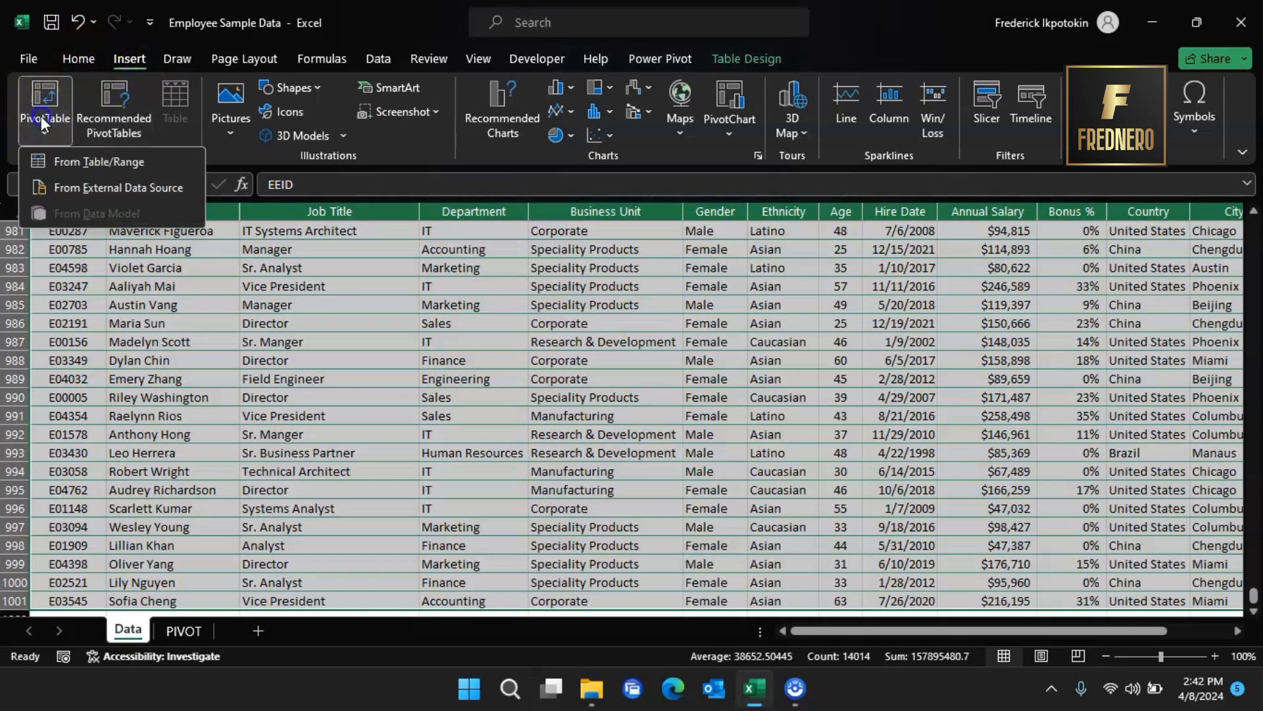
{"action": "left_click", "coordinate": [82, 166]}
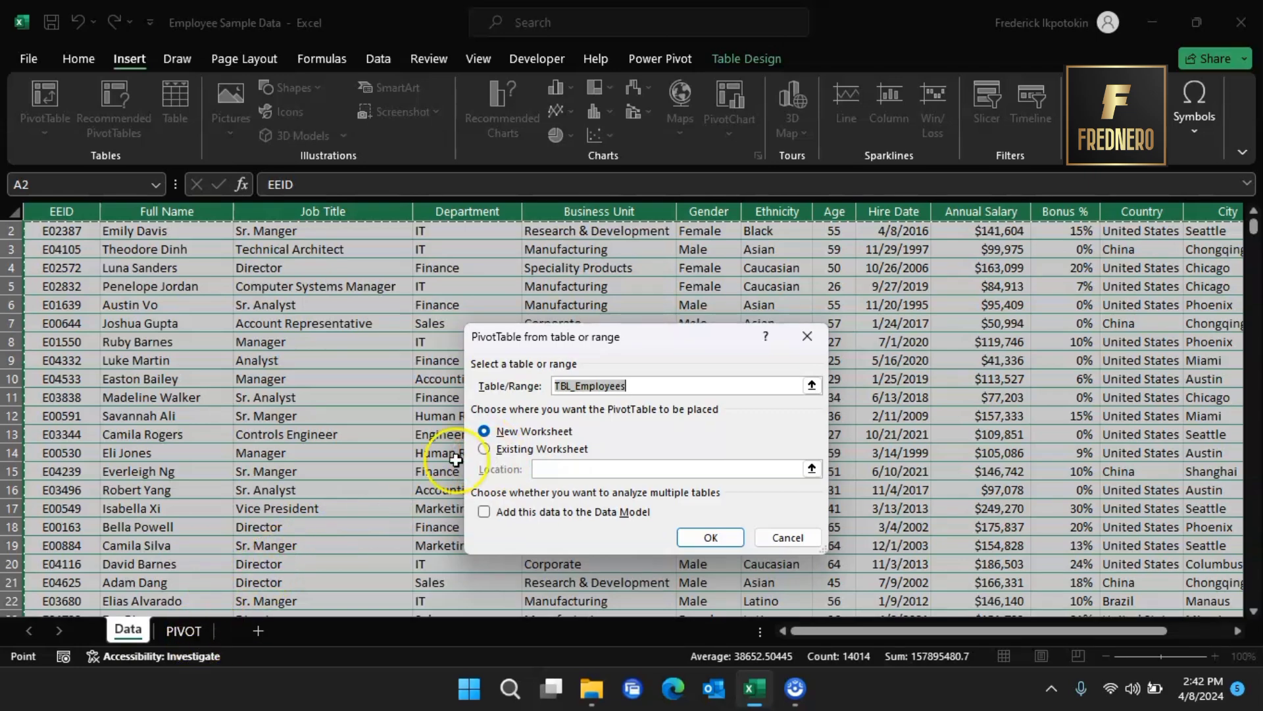
{"action": "left_click", "coordinate": [504, 448]}
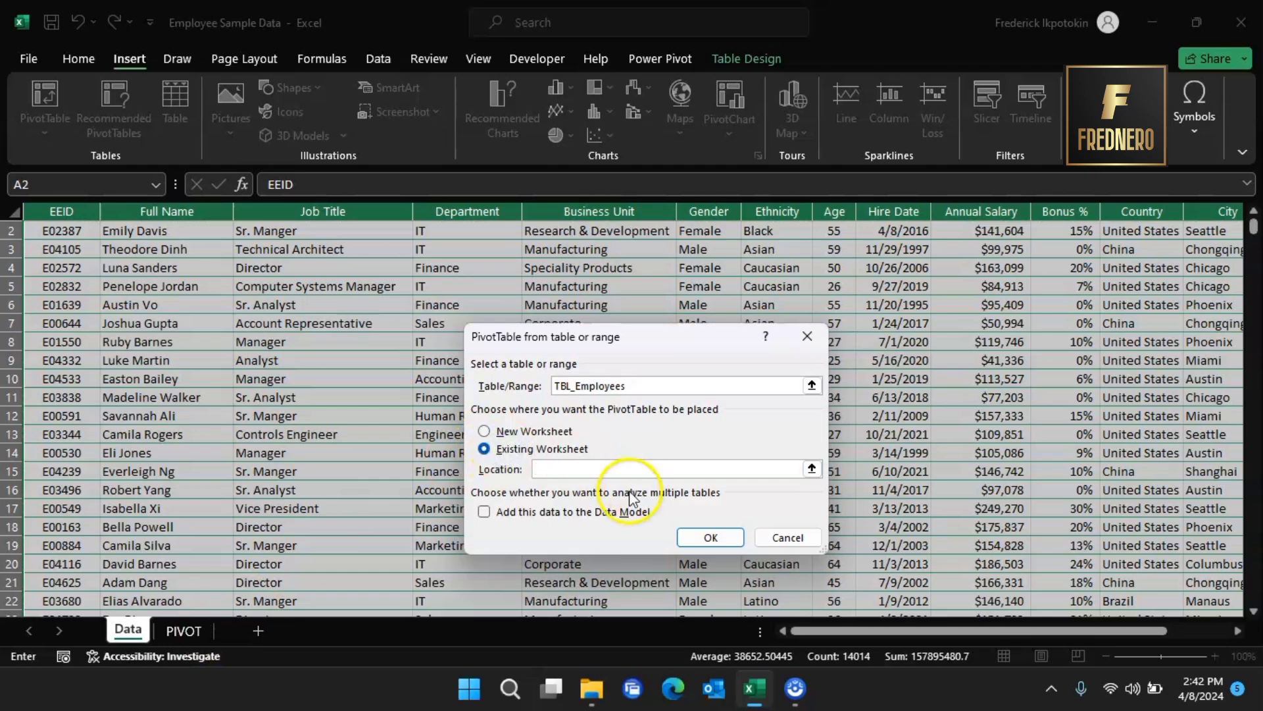
{"action": "left_click", "coordinate": [172, 630]}
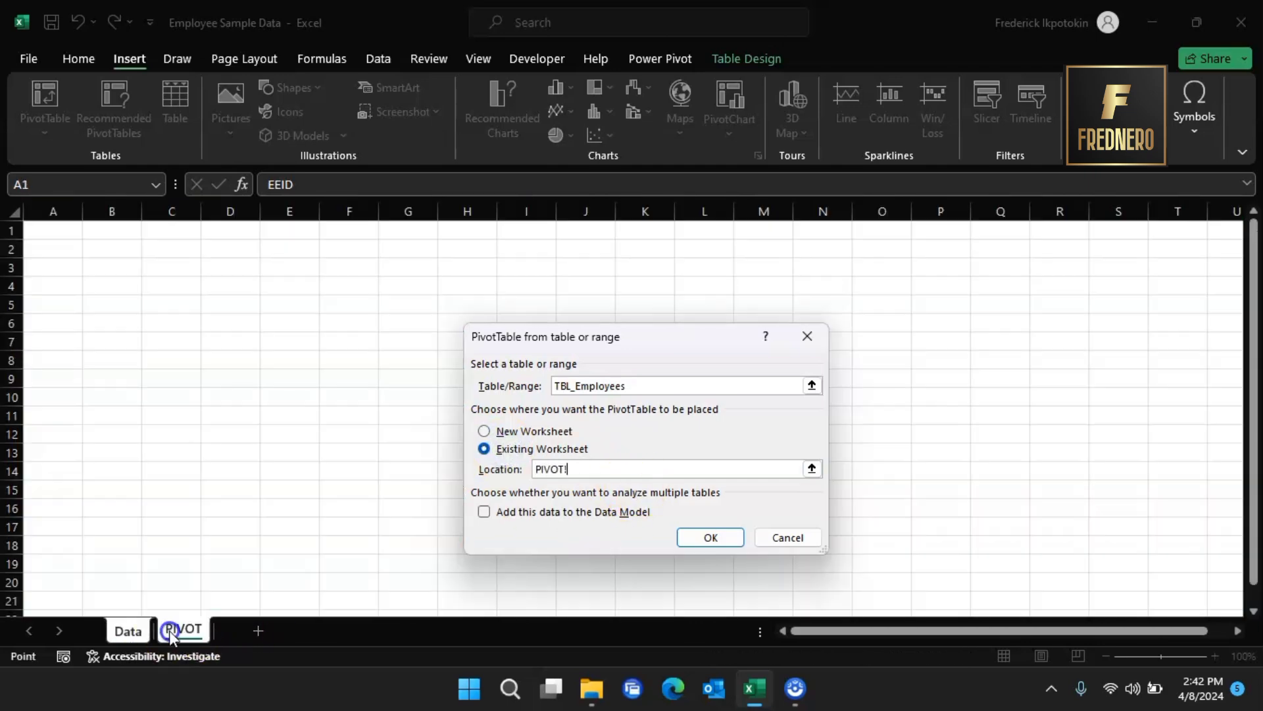
{"action": "left_click", "coordinate": [63, 269]}
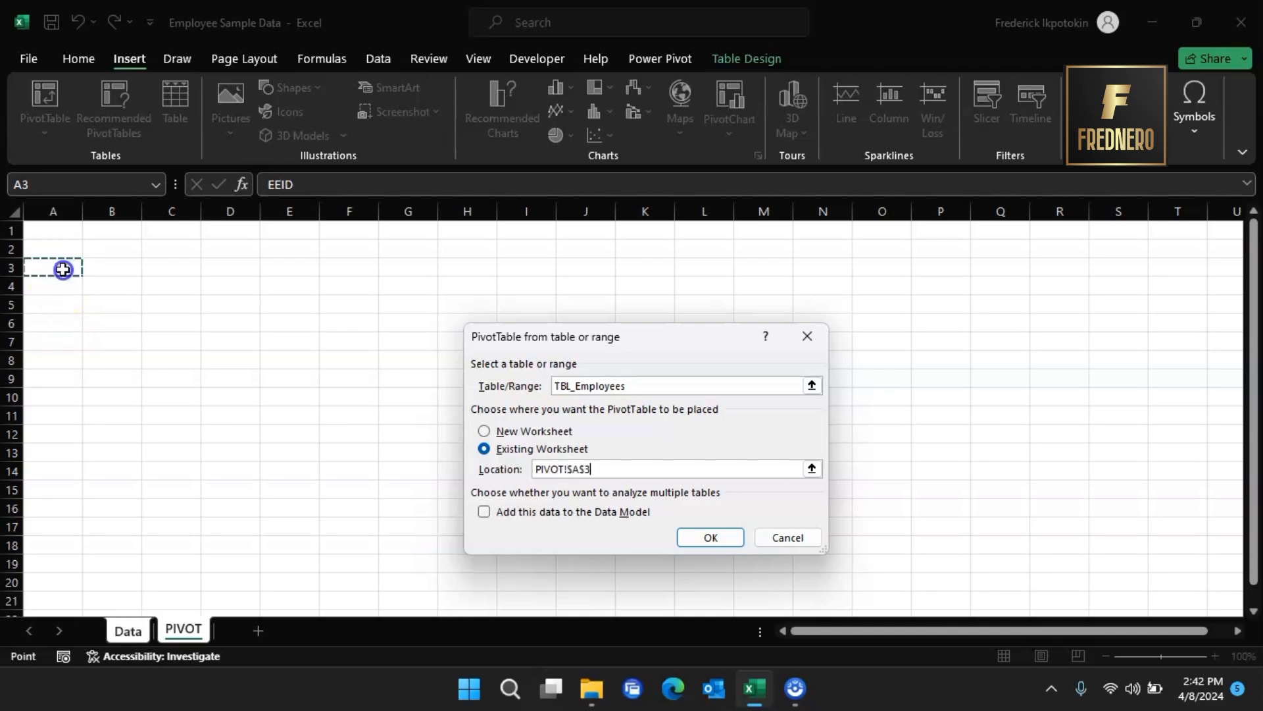
{"action": "left_click", "coordinate": [692, 535]}
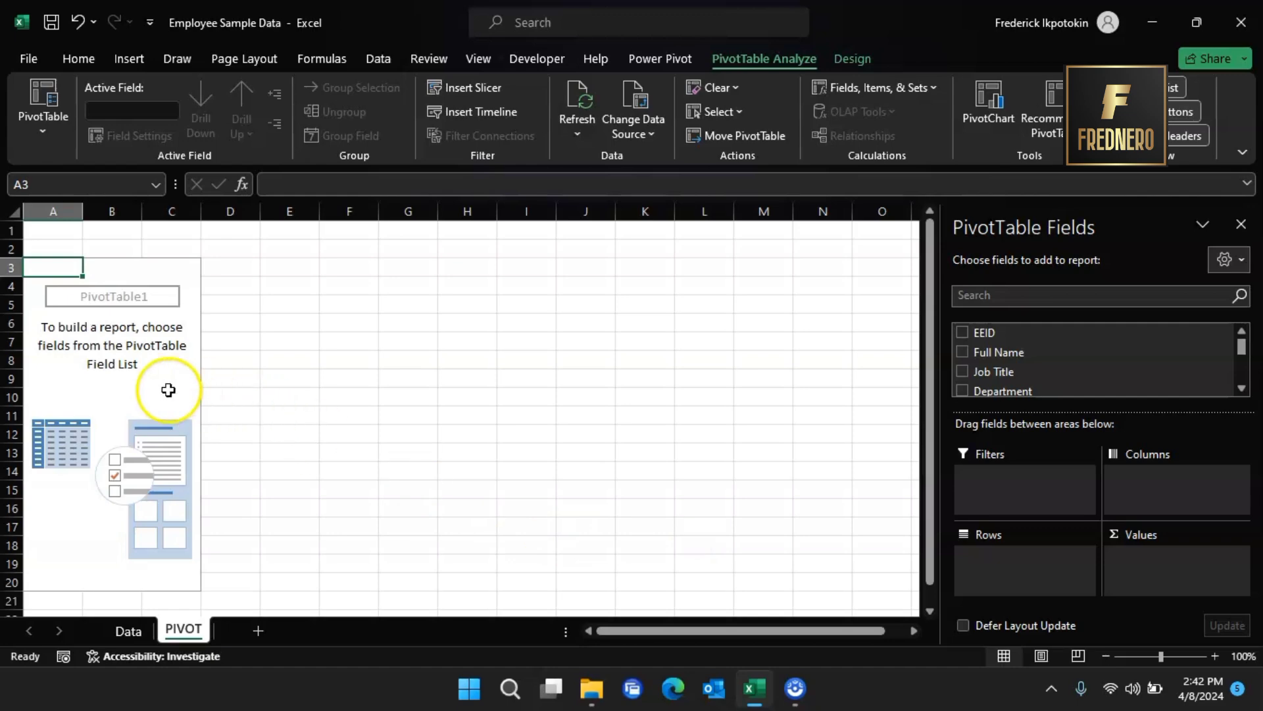
- Build the PivotTable with Department as rows and the count of Full Name as values
{"action": "scroll", "coordinate": [1151, 346], "scroll_direction": "down", "scroll_amount": 4}
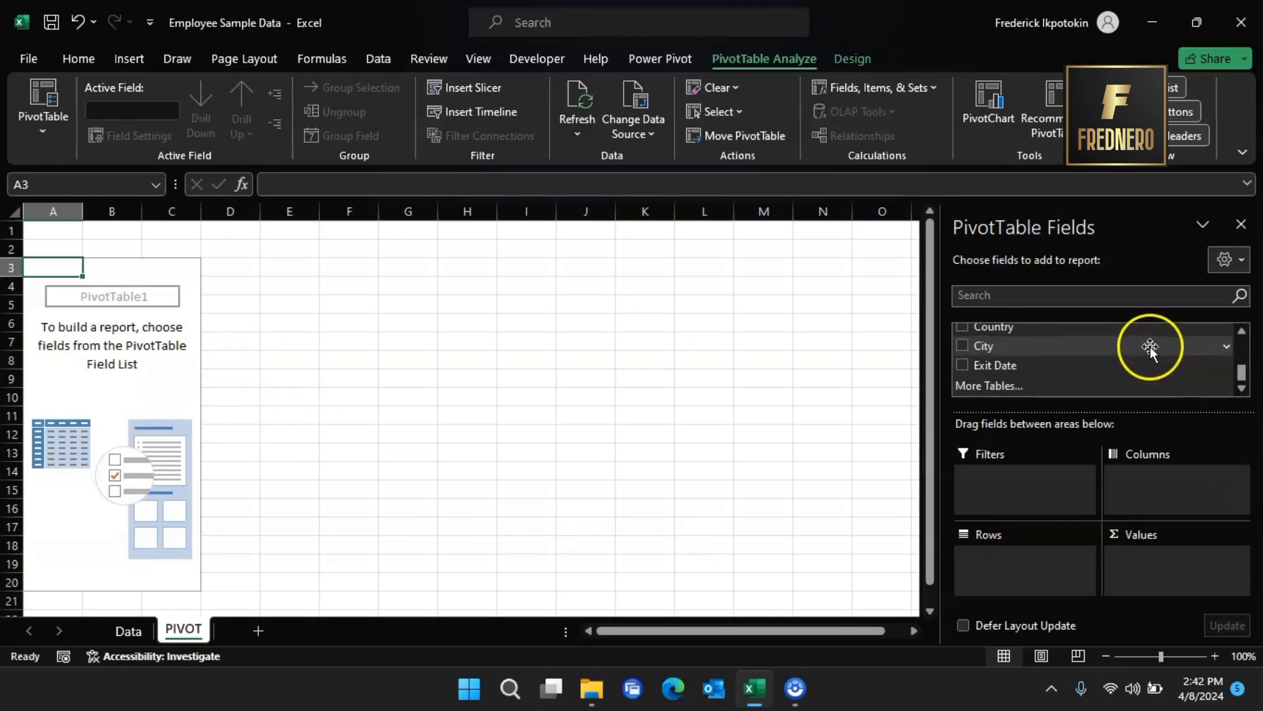
{"action": "scroll", "coordinate": [1150, 346], "scroll_direction": "up", "scroll_amount": 4}
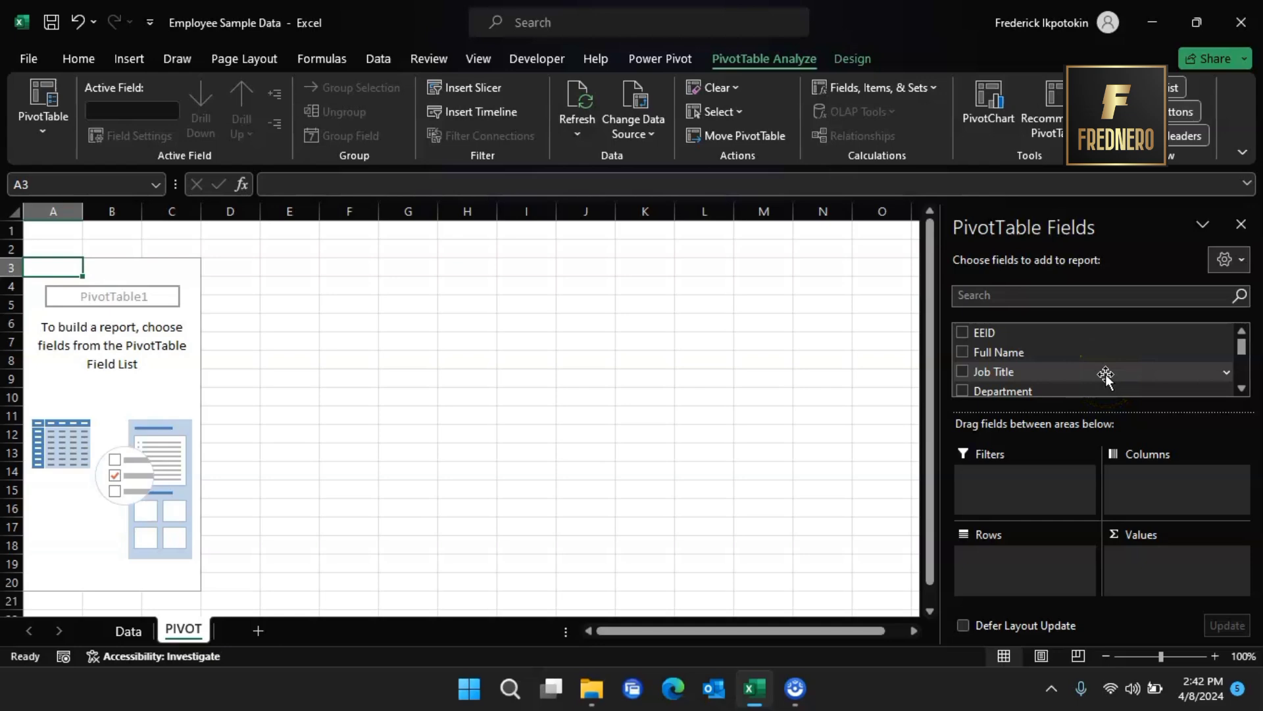
{"action": "scroll", "coordinate": [1110, 372], "scroll_direction": "down", "scroll_amount": 1}
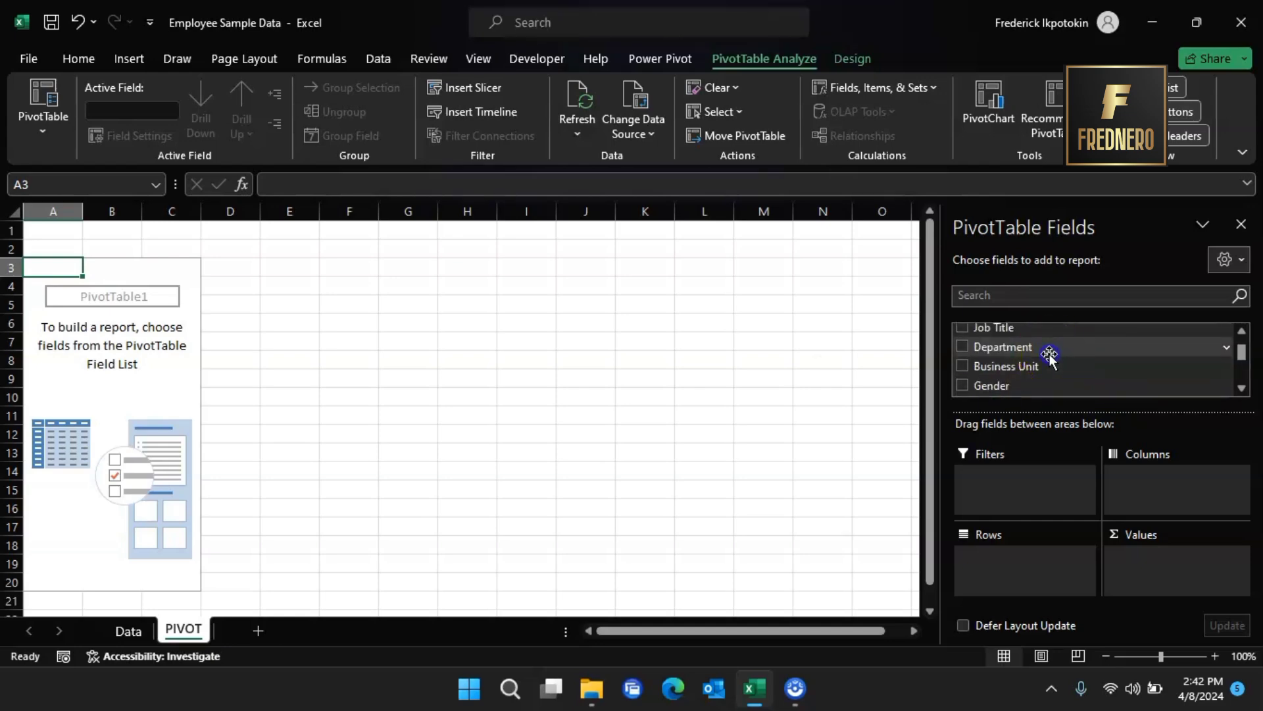
{"action": "left_click_drag", "start_coordinate": [1049, 355], "coordinate": [1012, 575]}
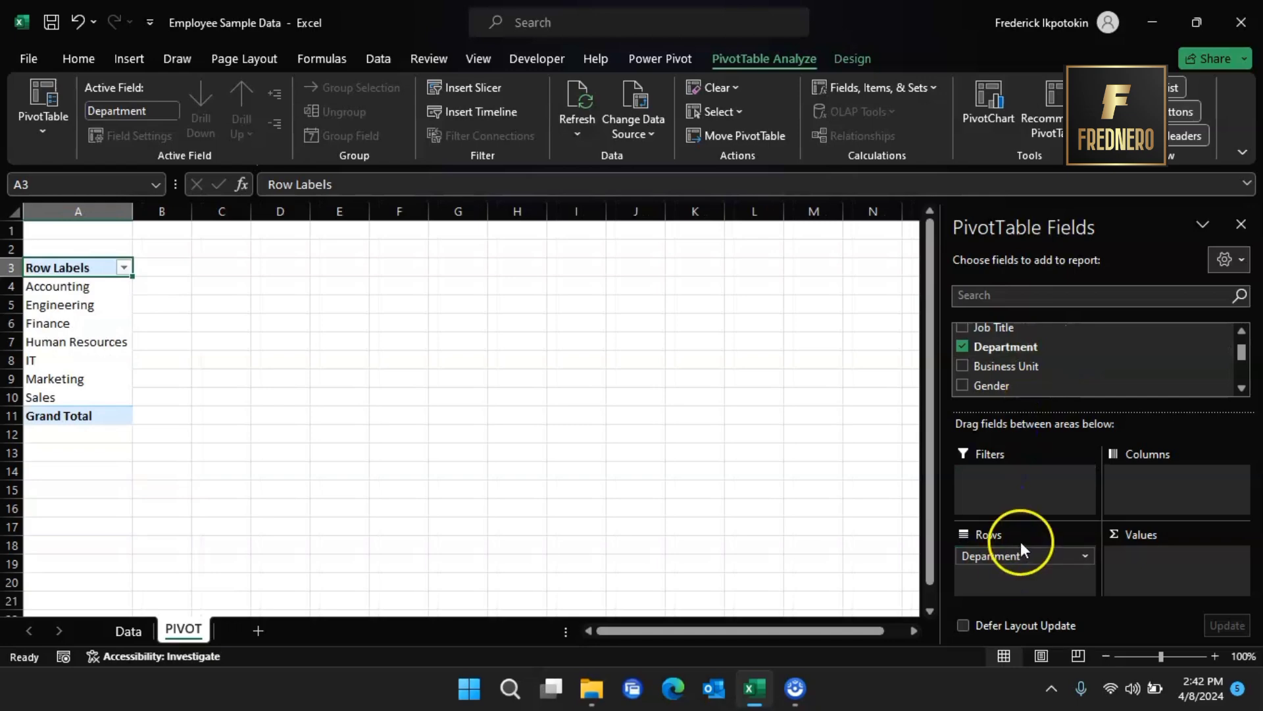
{"action": "scroll", "coordinate": [1077, 364], "scroll_direction": "down", "scroll_amount": 1}
{"action": "scroll", "coordinate": [1078, 361], "scroll_direction": "up", "scroll_amount": 2}
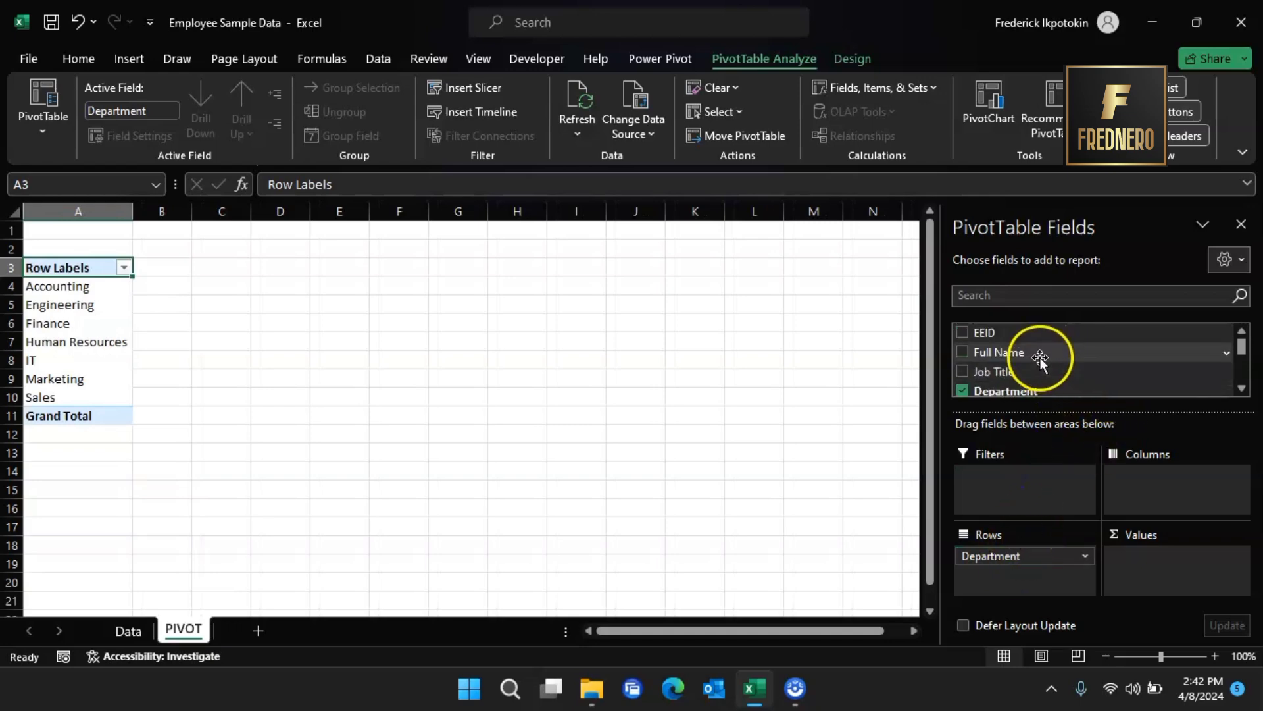
{"action": "left_click_drag", "start_coordinate": [1040, 357], "coordinate": [1148, 560]}
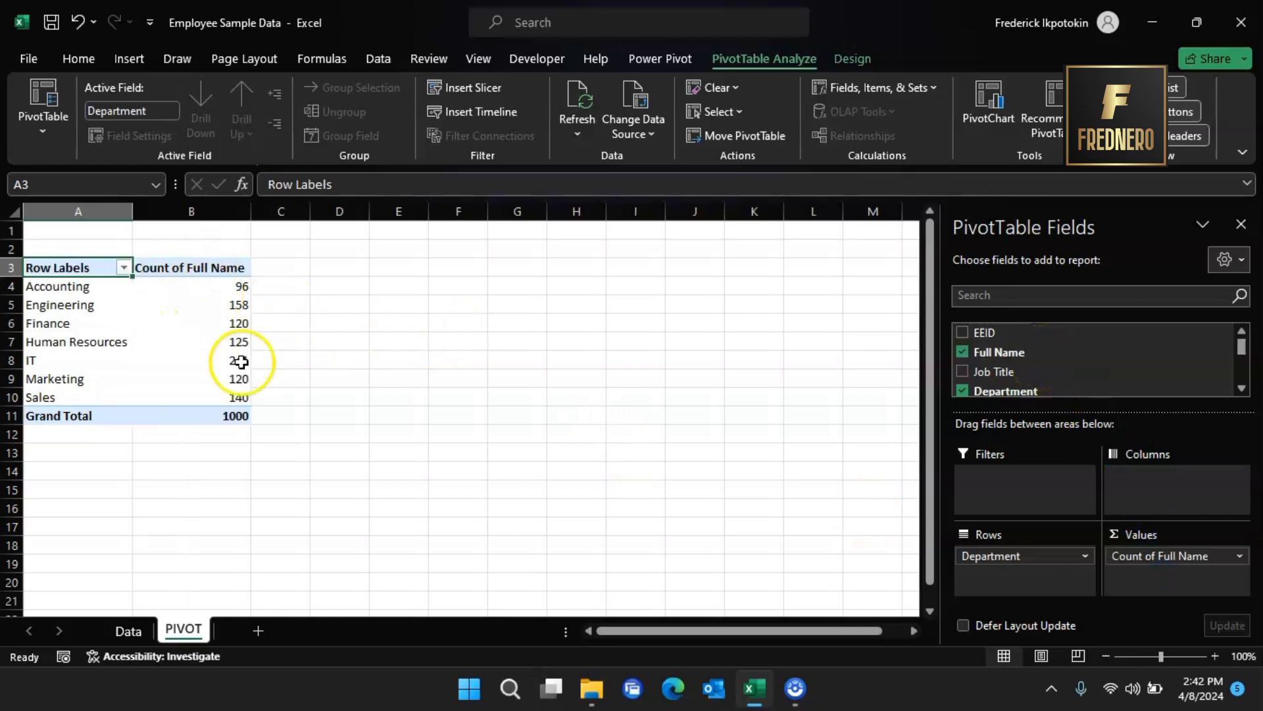
- Enter the heading DEPARTMENT in cell A2, above the PivotTable on the PIVOT sheet
{"action": "left_click", "coordinate": [55, 460]}
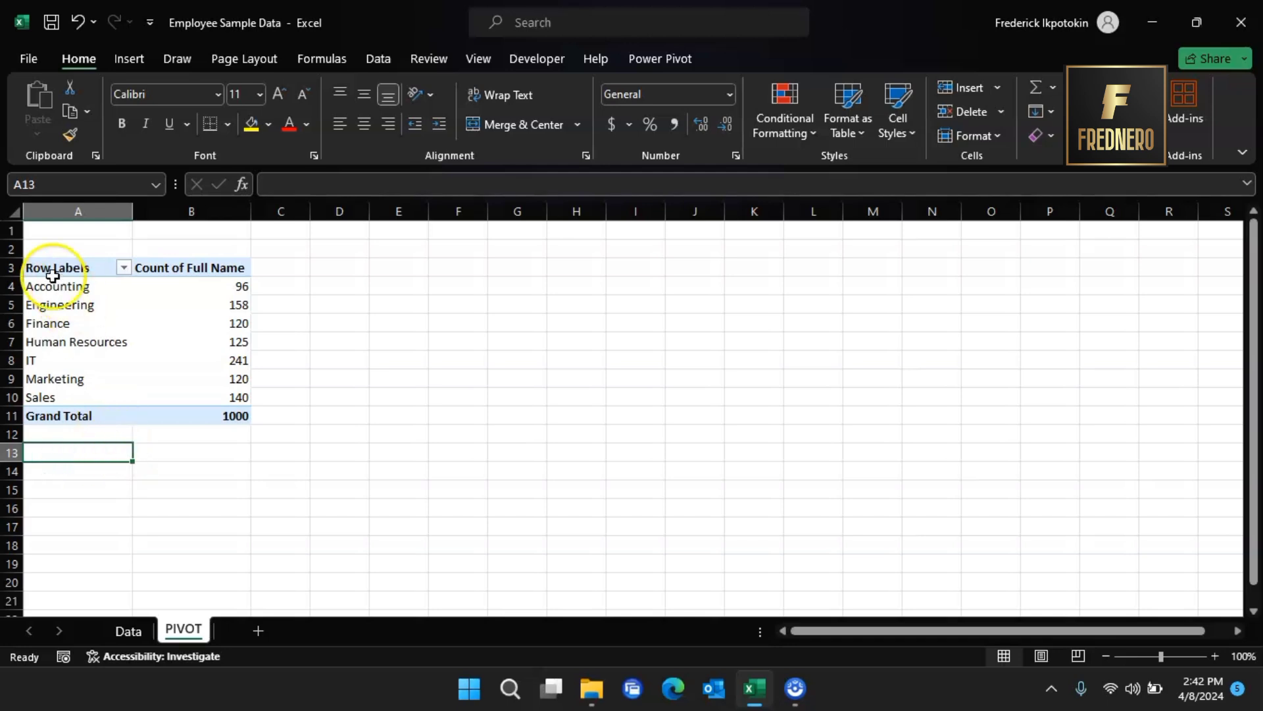
{"action": "left_click", "coordinate": [73, 239]}
{"action": "left_click", "coordinate": [73, 247]}
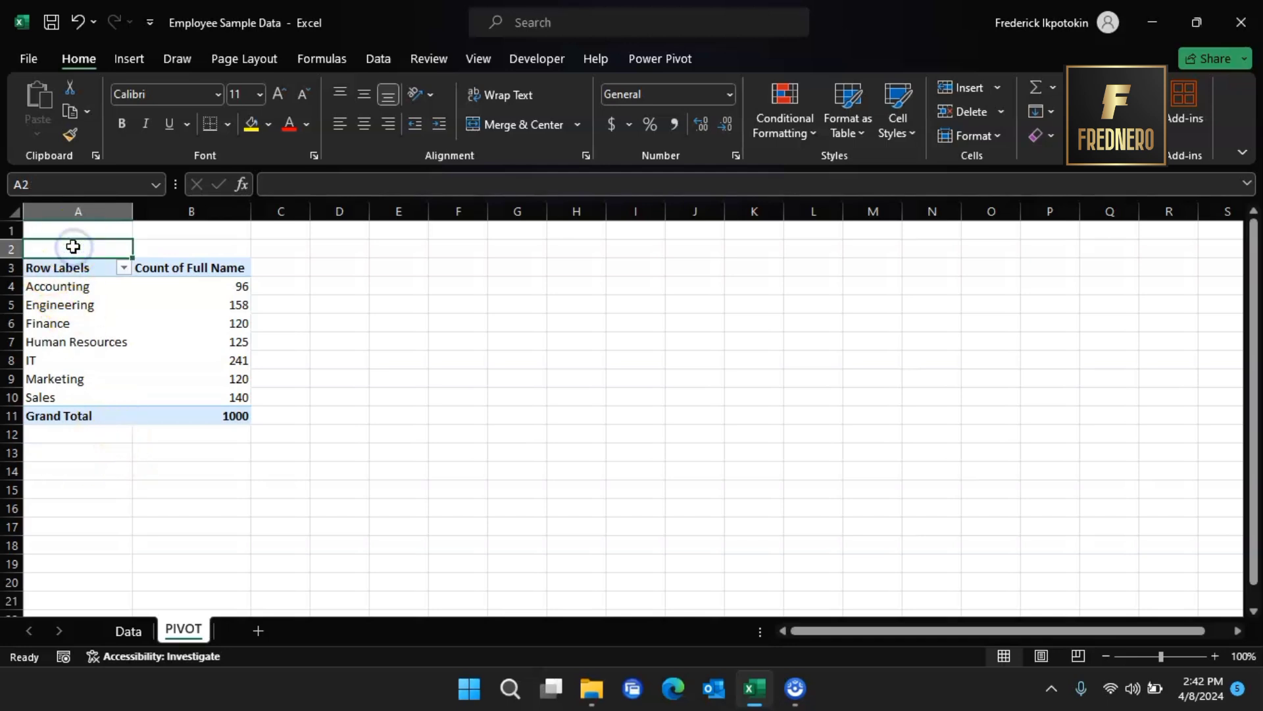
{"action": "type", "text": "DEPARTMEN"}
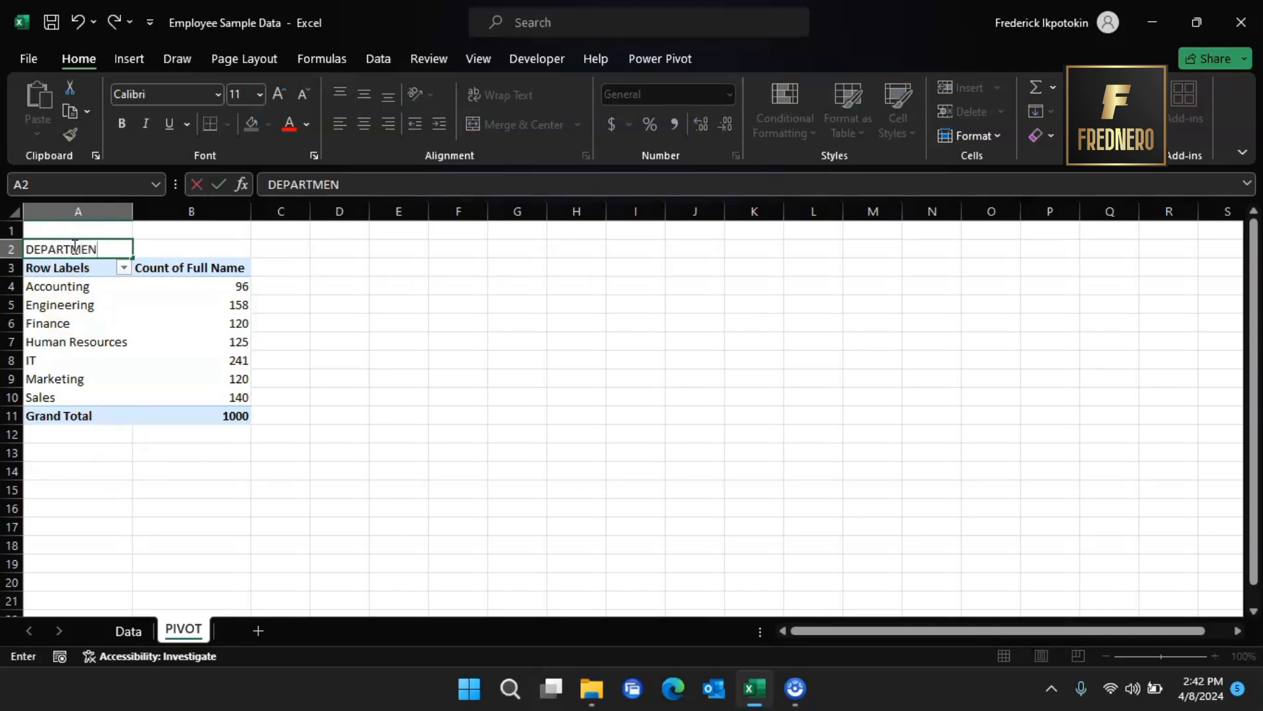
{"action": "type", "text": "T"}
{"action": "left_click", "coordinate": [57, 471]}
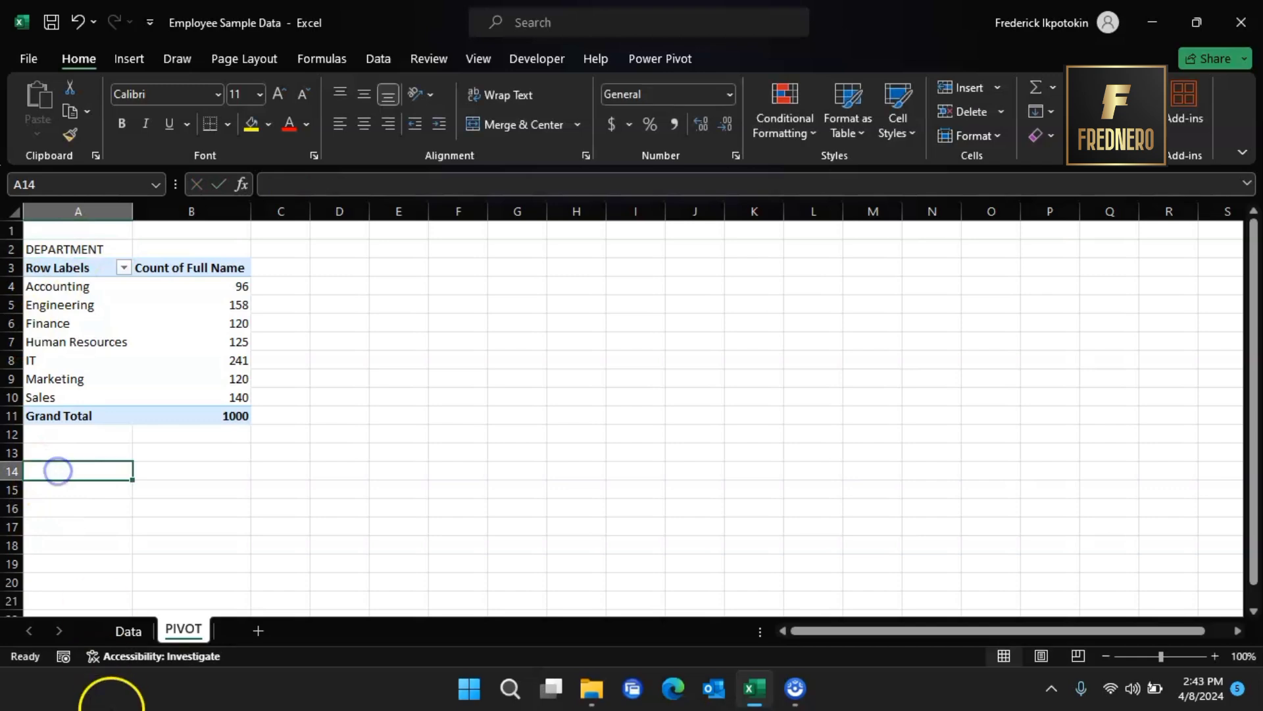
- Insert a second PivotTable from TBL_Employees on the existing PIVOT worksheet at cell A15
{"action": "left_click", "coordinate": [129, 631]}
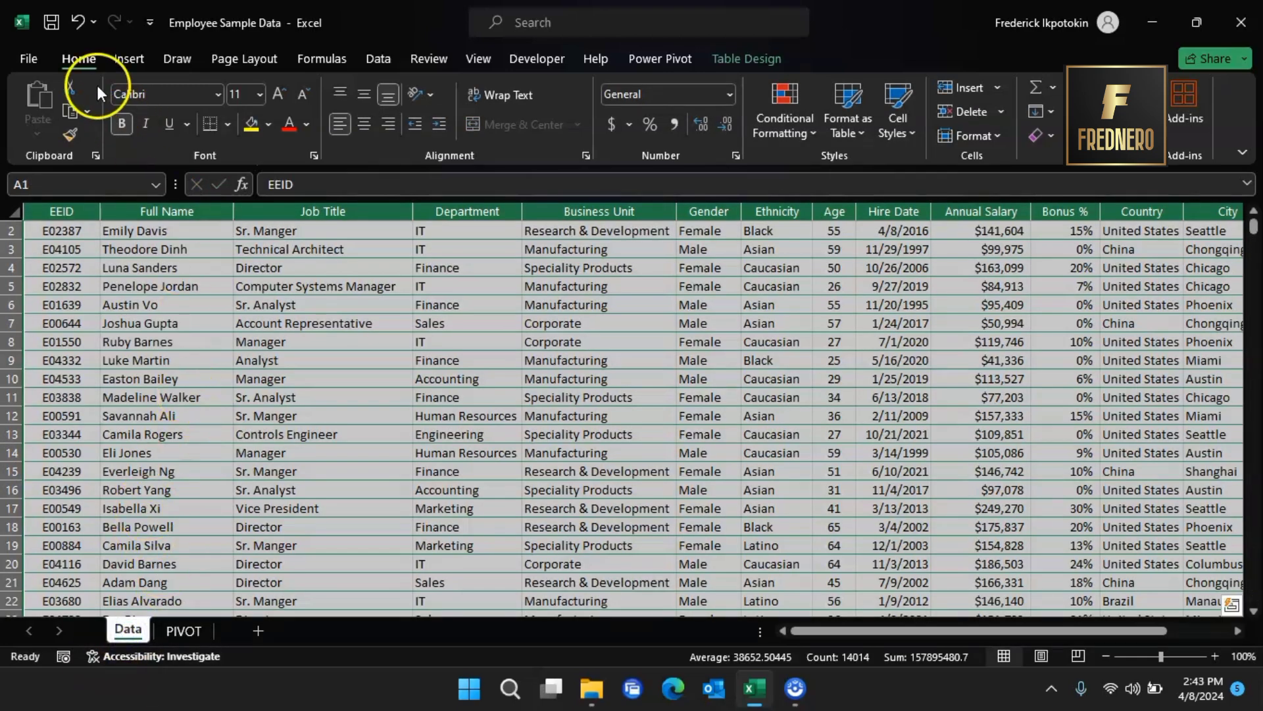
{"action": "left_click", "coordinate": [126, 56]}
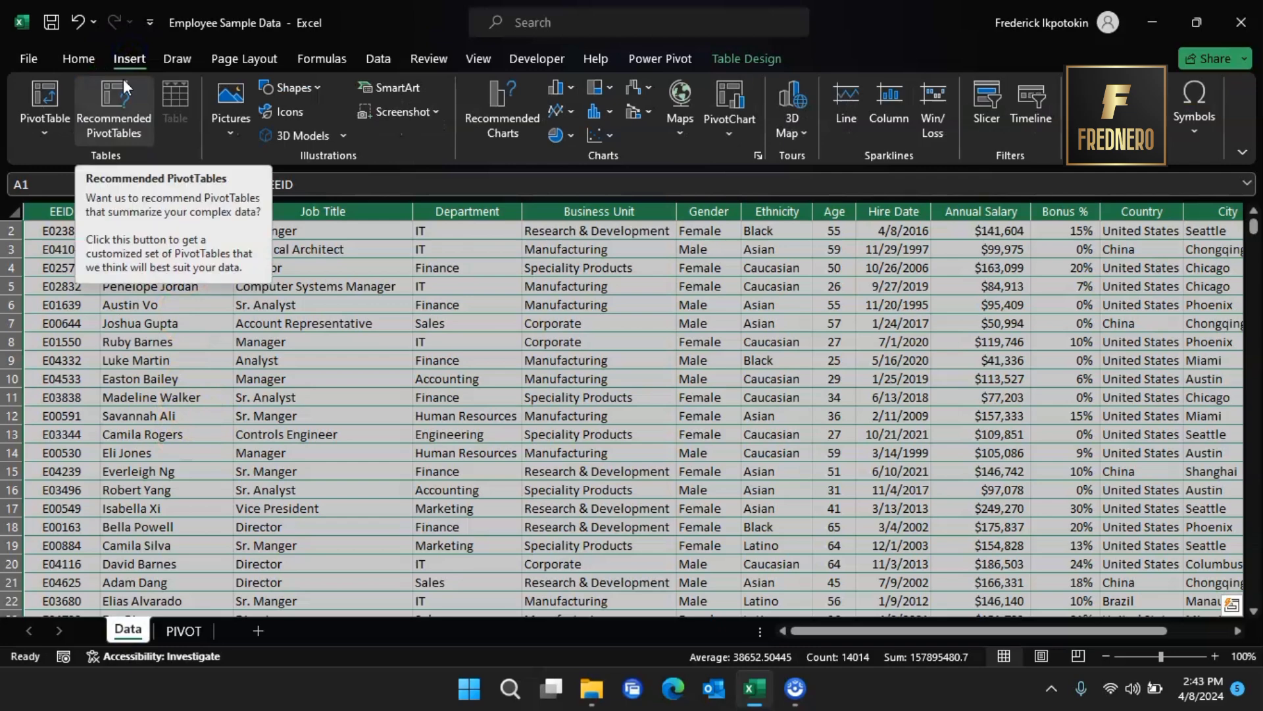
{"action": "left_click", "coordinate": [45, 127]}
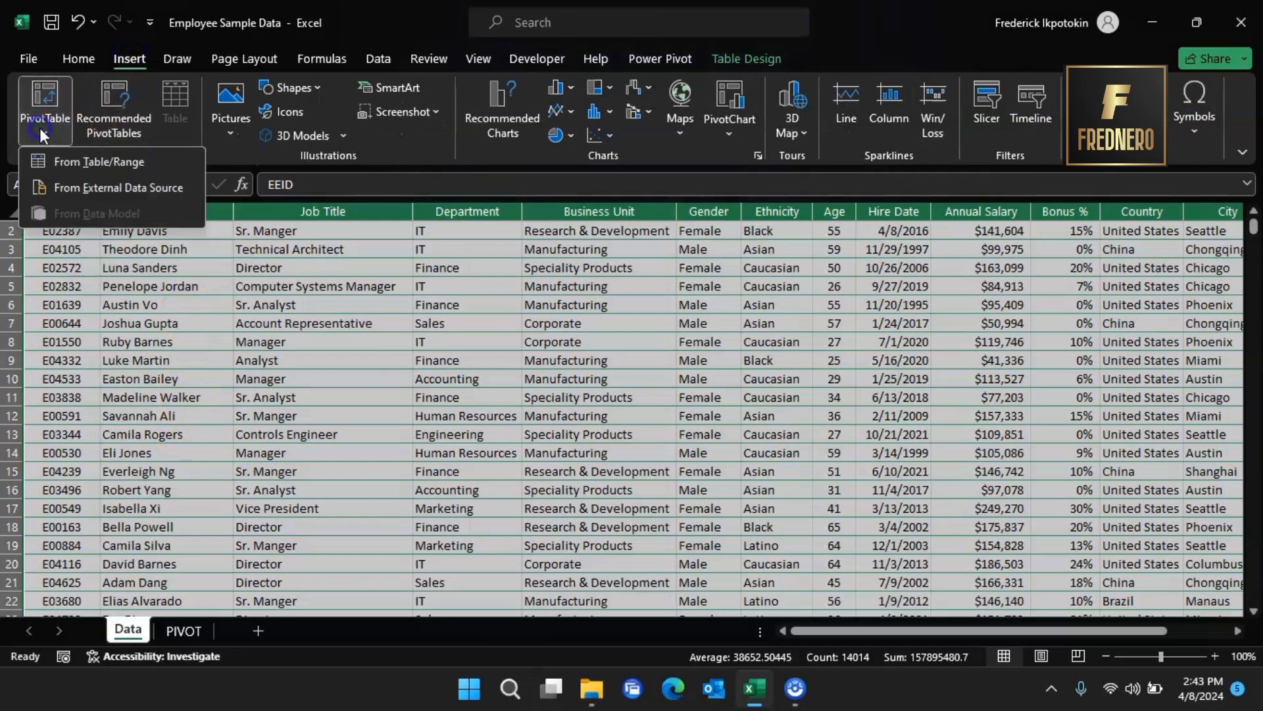
{"action": "left_click", "coordinate": [107, 160]}
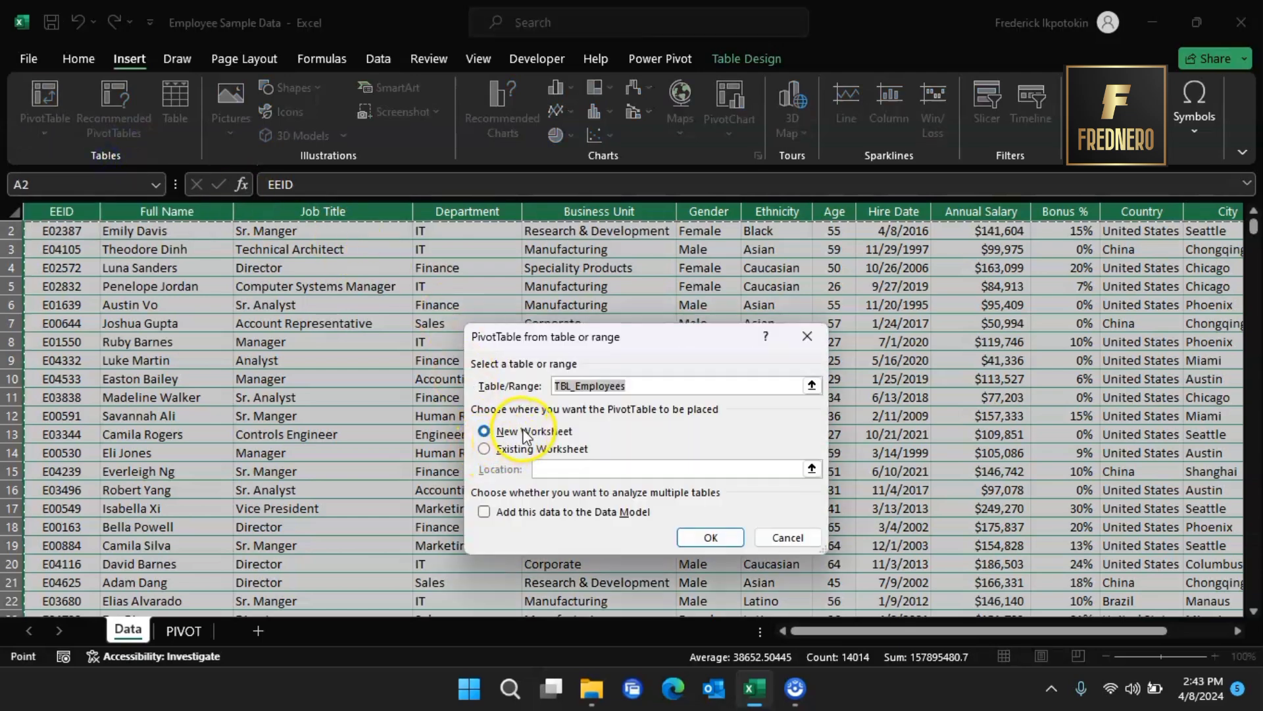
{"action": "left_click", "coordinate": [541, 451]}
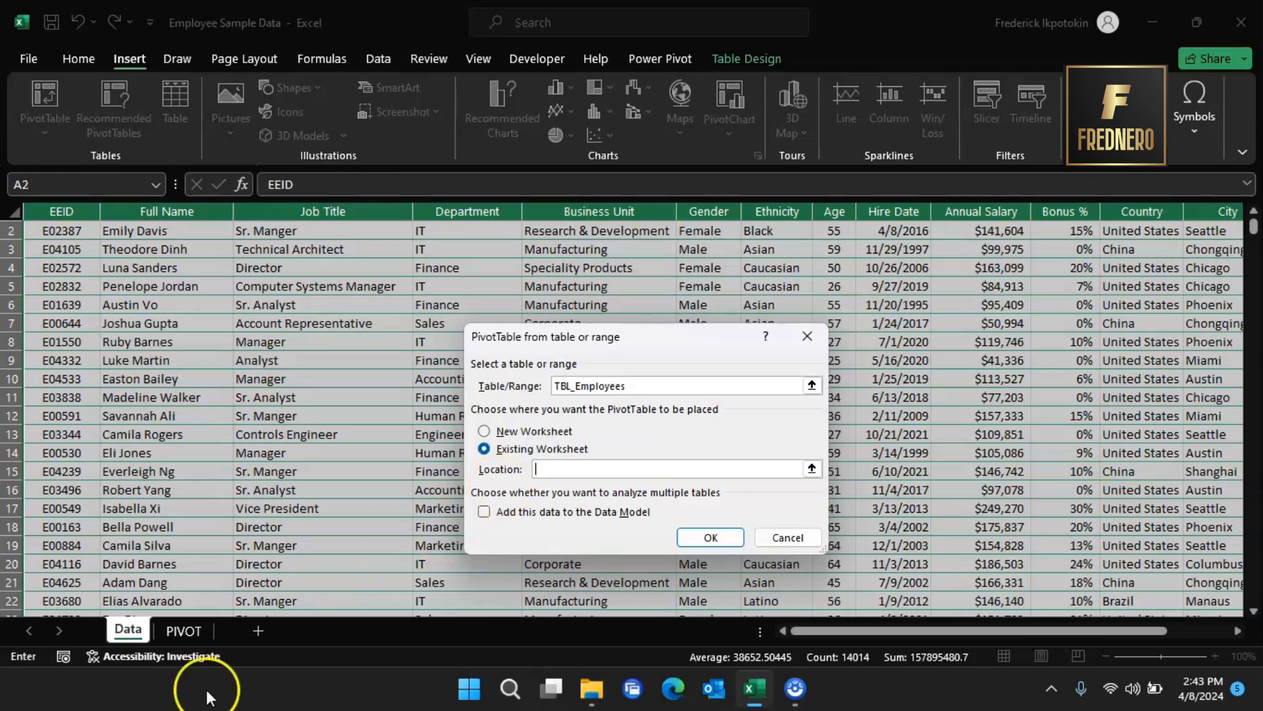
{"action": "left_click", "coordinate": [184, 629]}
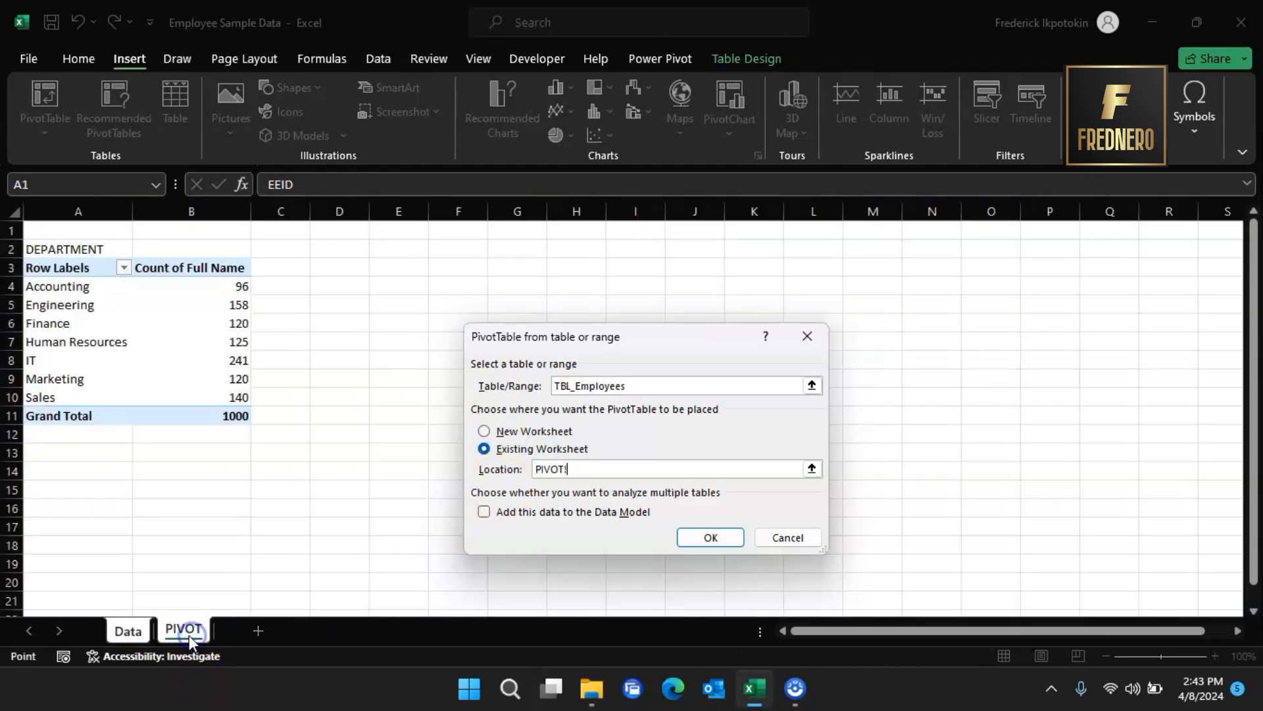
{"action": "left_click", "coordinate": [59, 487]}
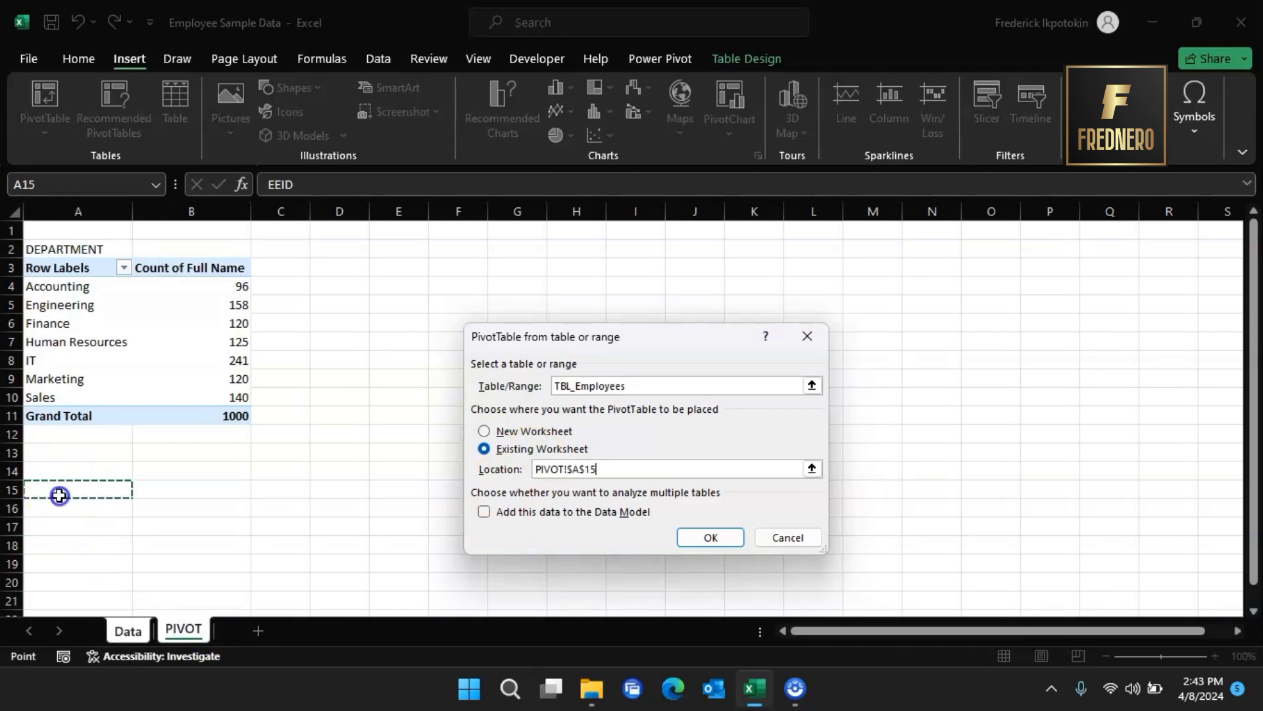
{"action": "left_click", "coordinate": [685, 533]}
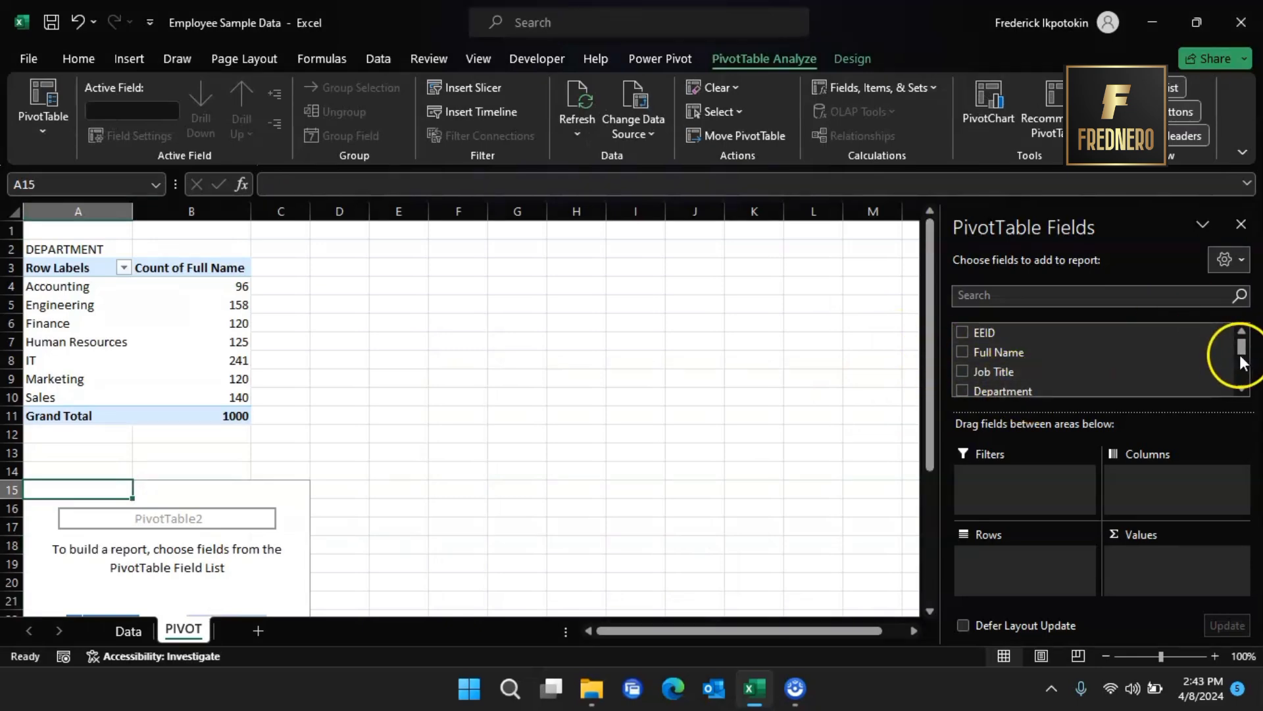
- Set up the second PivotTable with Job Title as rows and the count of Full Name as values
{"action": "left_click_drag", "start_coordinate": [1241, 358], "coordinate": [1242, 353]}
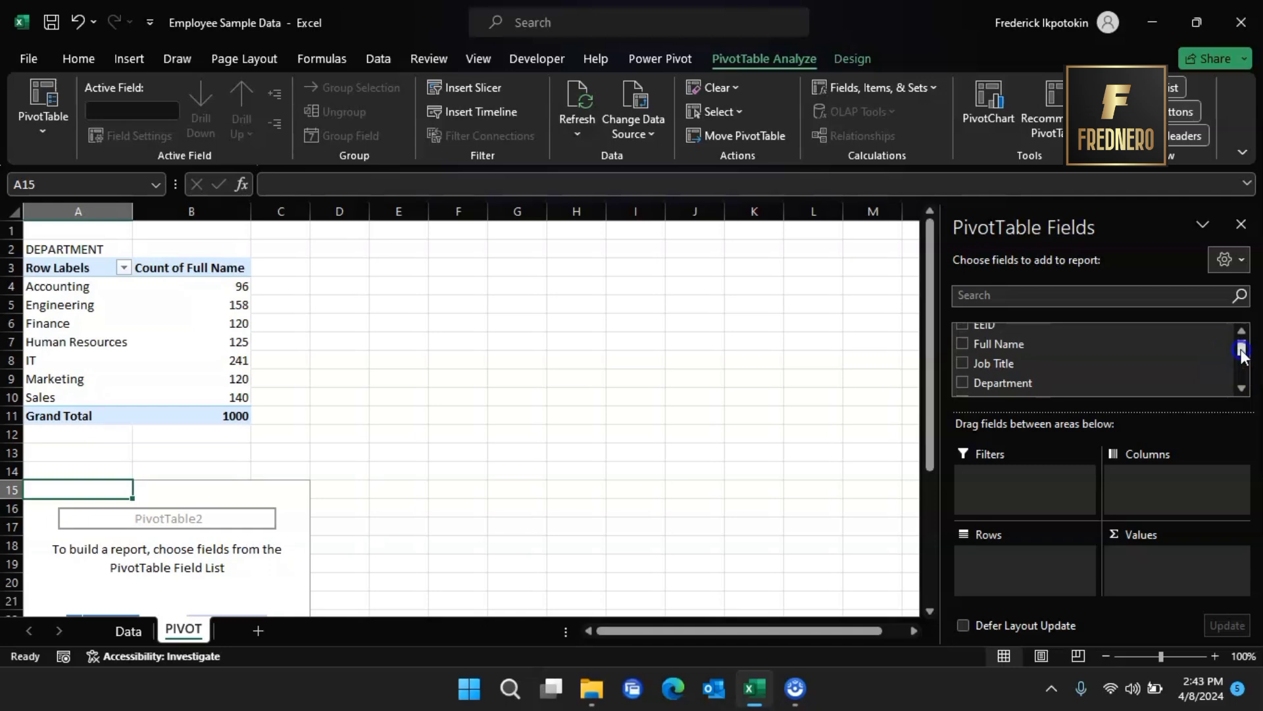
{"action": "scroll", "coordinate": [1072, 359], "scroll_direction": "up", "scroll_amount": 1}
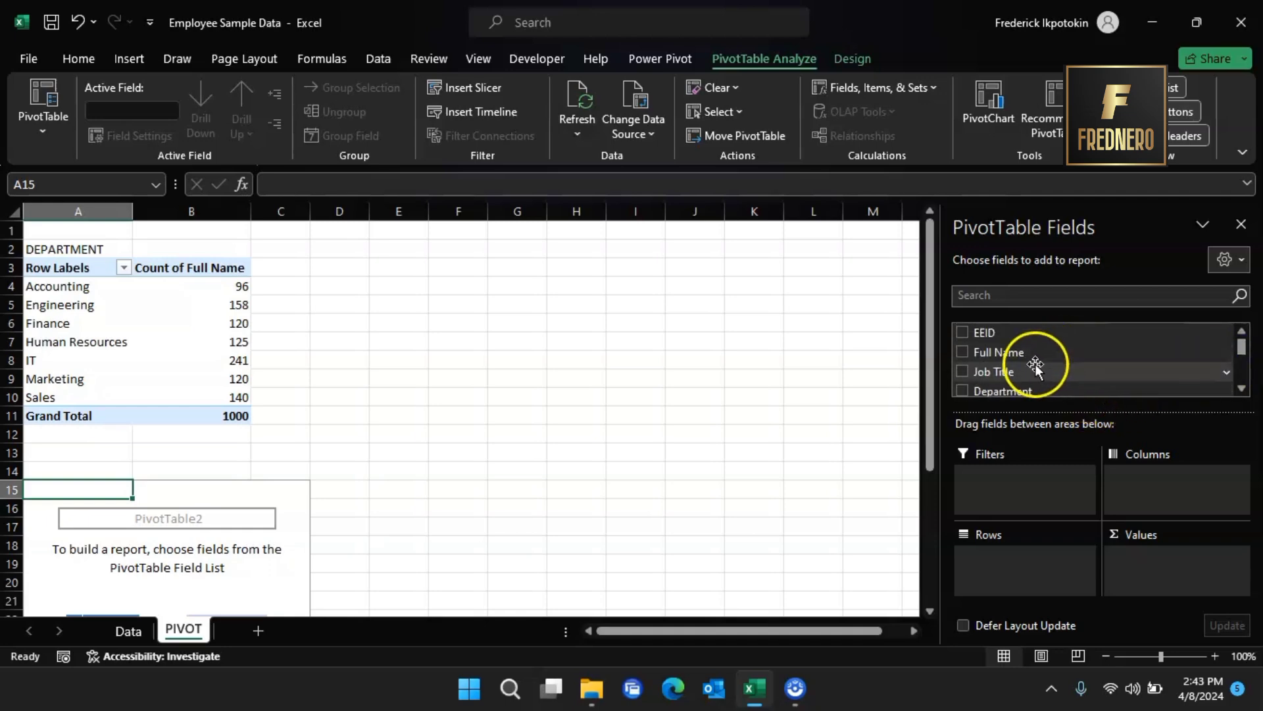
{"action": "left_click_drag", "start_coordinate": [1017, 372], "coordinate": [1018, 579]}
{"action": "scroll", "coordinate": [1068, 354], "scroll_direction": "down", "scroll_amount": 3}
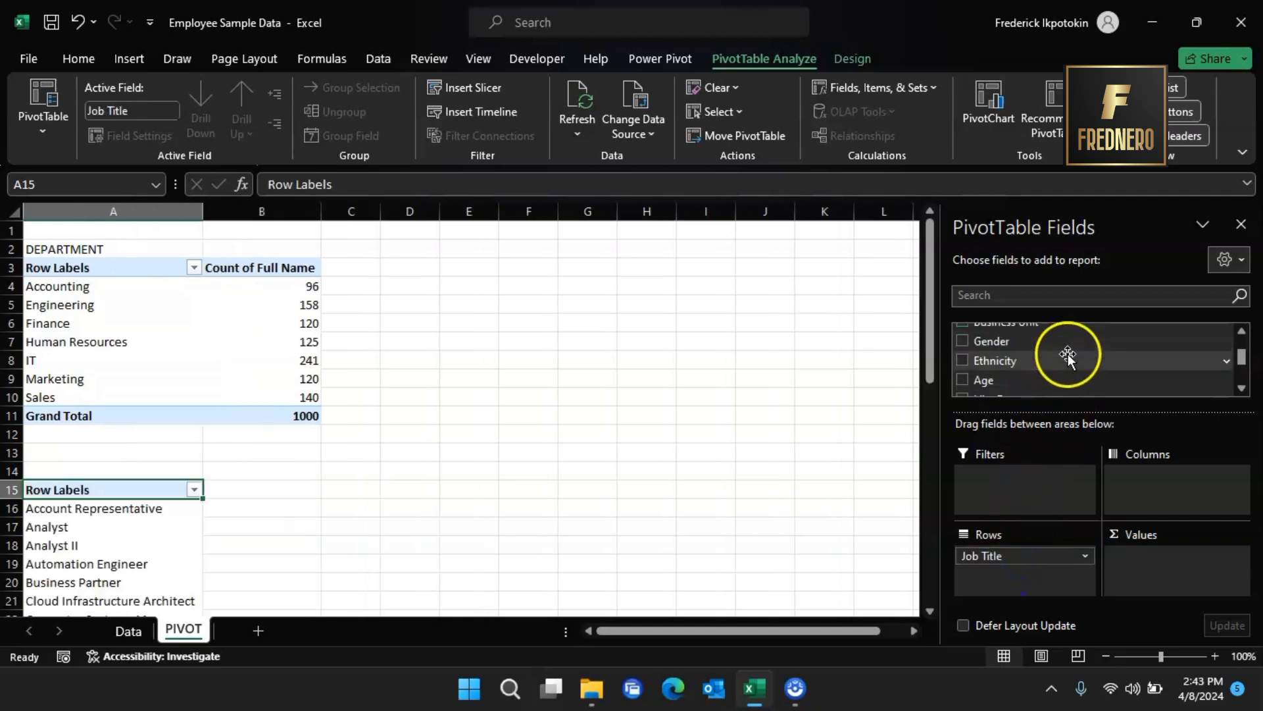
{"action": "scroll", "coordinate": [1068, 354], "scroll_direction": "up", "scroll_amount": 3}
{"action": "left_click_drag", "start_coordinate": [1052, 354], "coordinate": [1171, 573]}
{"action": "scroll", "coordinate": [525, 437], "scroll_direction": "down", "scroll_amount": 2}
{"action": "scroll", "coordinate": [505, 443], "scroll_direction": "up", "scroll_amount": 1}
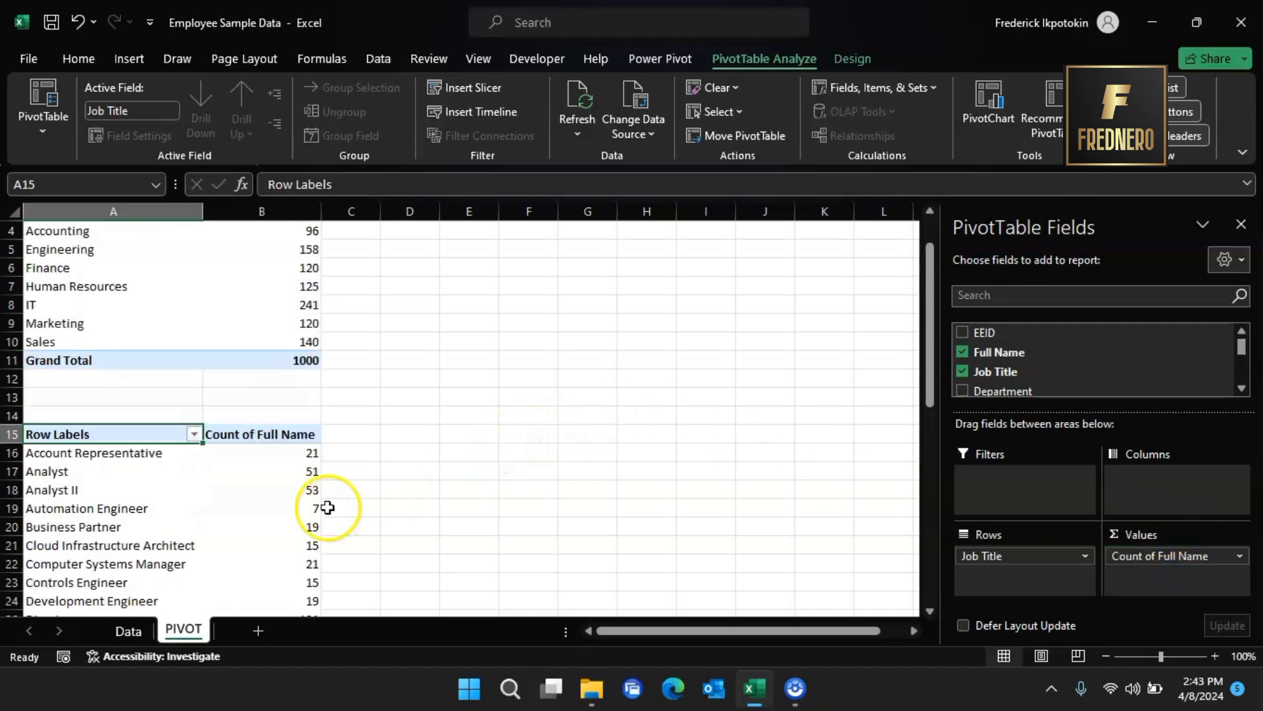
{"action": "scroll", "coordinate": [322, 505], "scroll_direction": "down", "scroll_amount": 13}
{"action": "scroll", "coordinate": [316, 499], "scroll_direction": "up", "scroll_amount": 2}
{"action": "scroll", "coordinate": [316, 499], "scroll_direction": "down", "scroll_amount": 3}
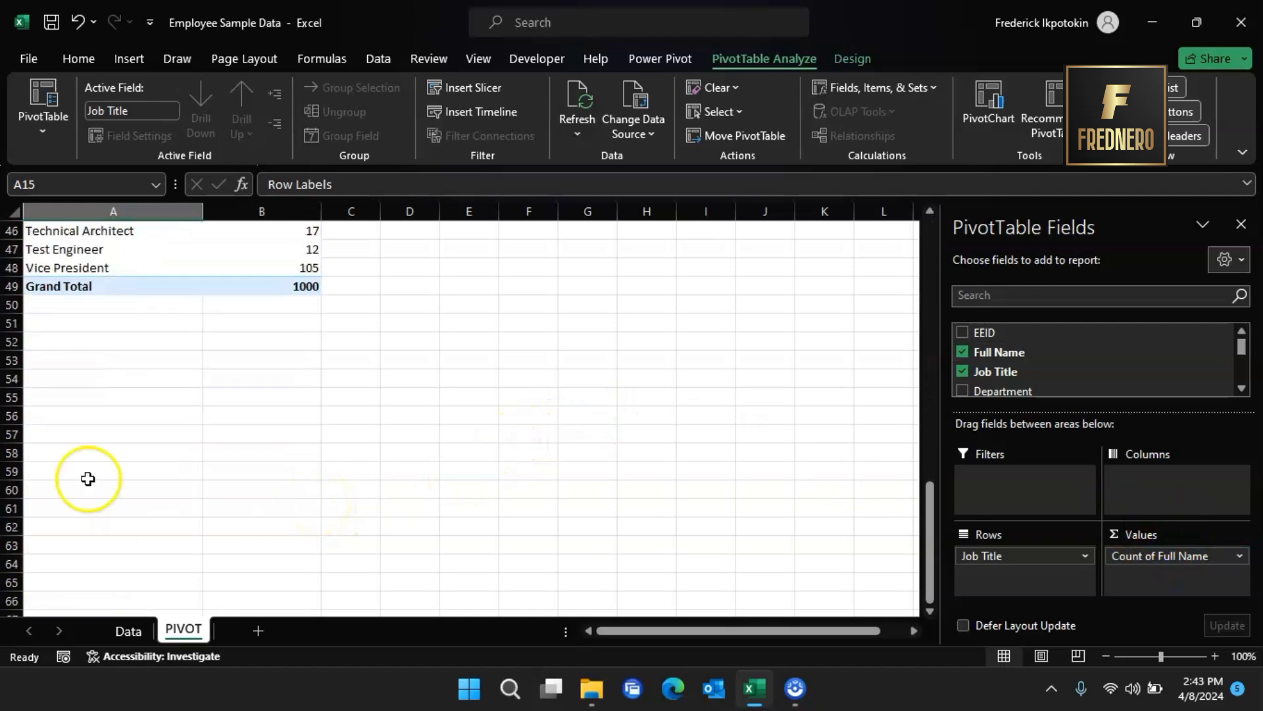
{"action": "left_click", "coordinate": [57, 363]}
- Insert a third PivotTable from TBL_Employees on the existing PIVOT worksheet at cell A53
{"action": "left_click", "coordinate": [128, 631]}
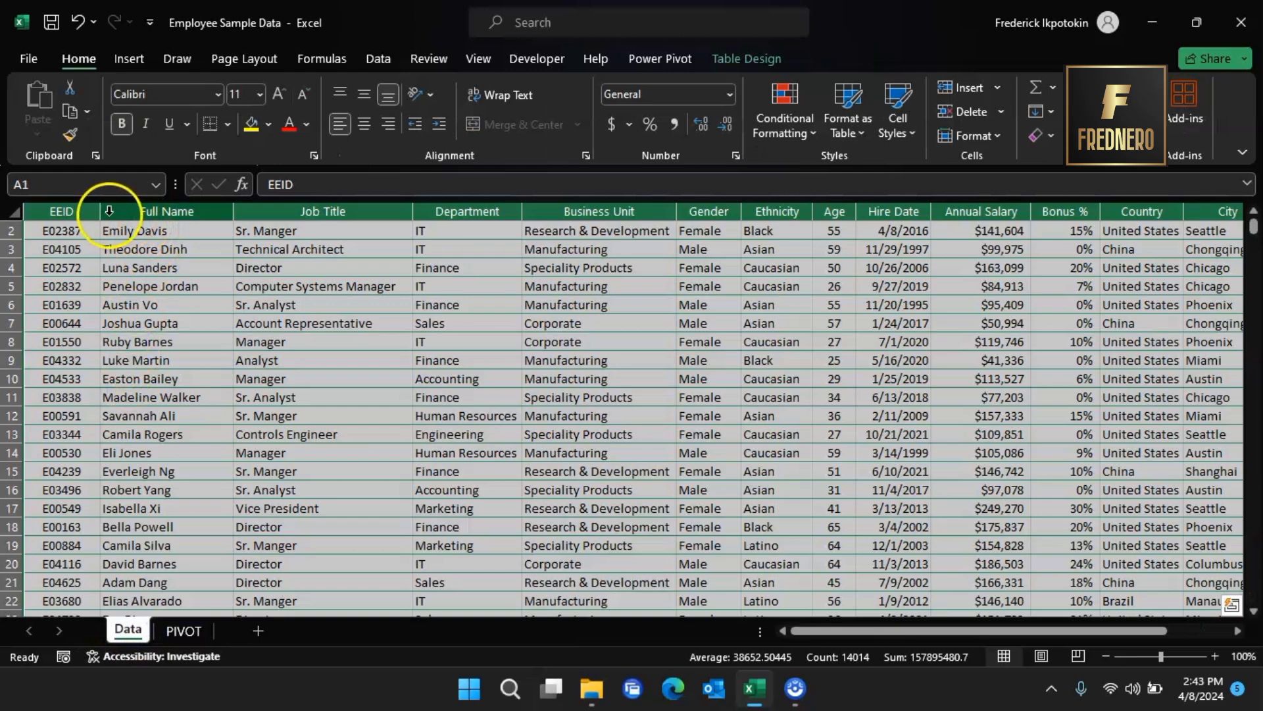
{"action": "left_click", "coordinate": [130, 58]}
{"action": "left_click", "coordinate": [58, 120]}
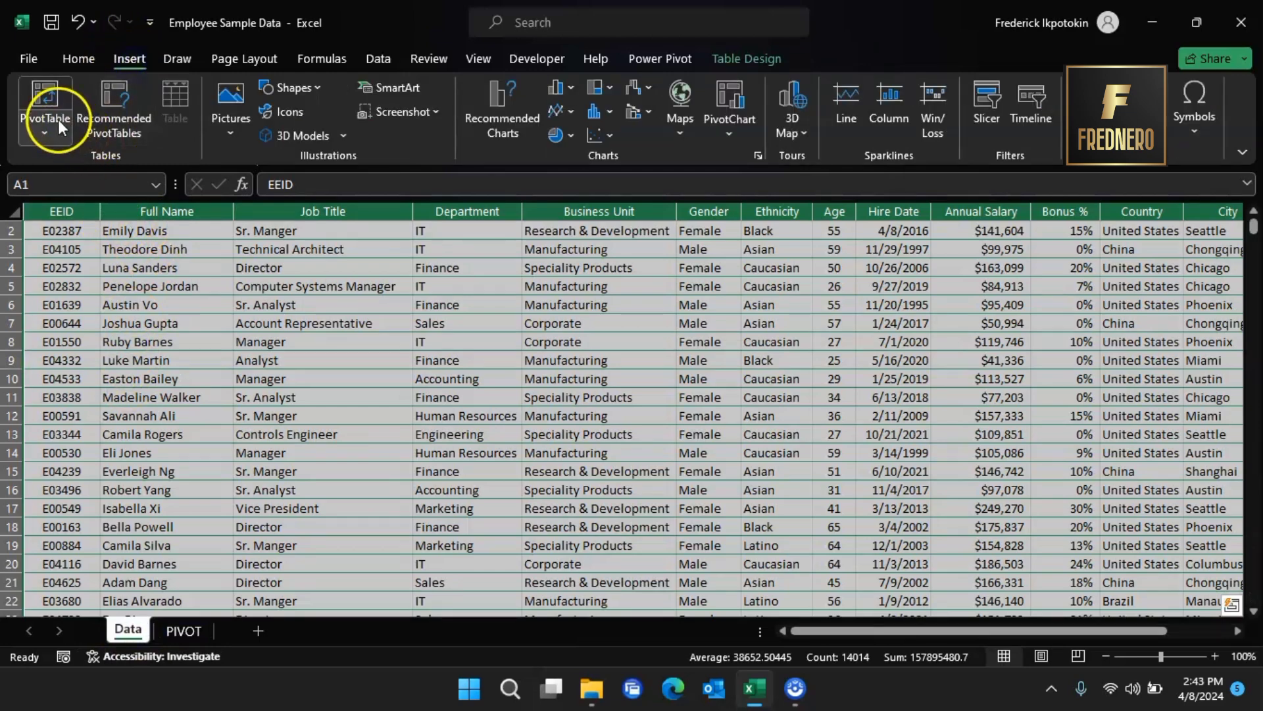
{"action": "left_click", "coordinate": [73, 159]}
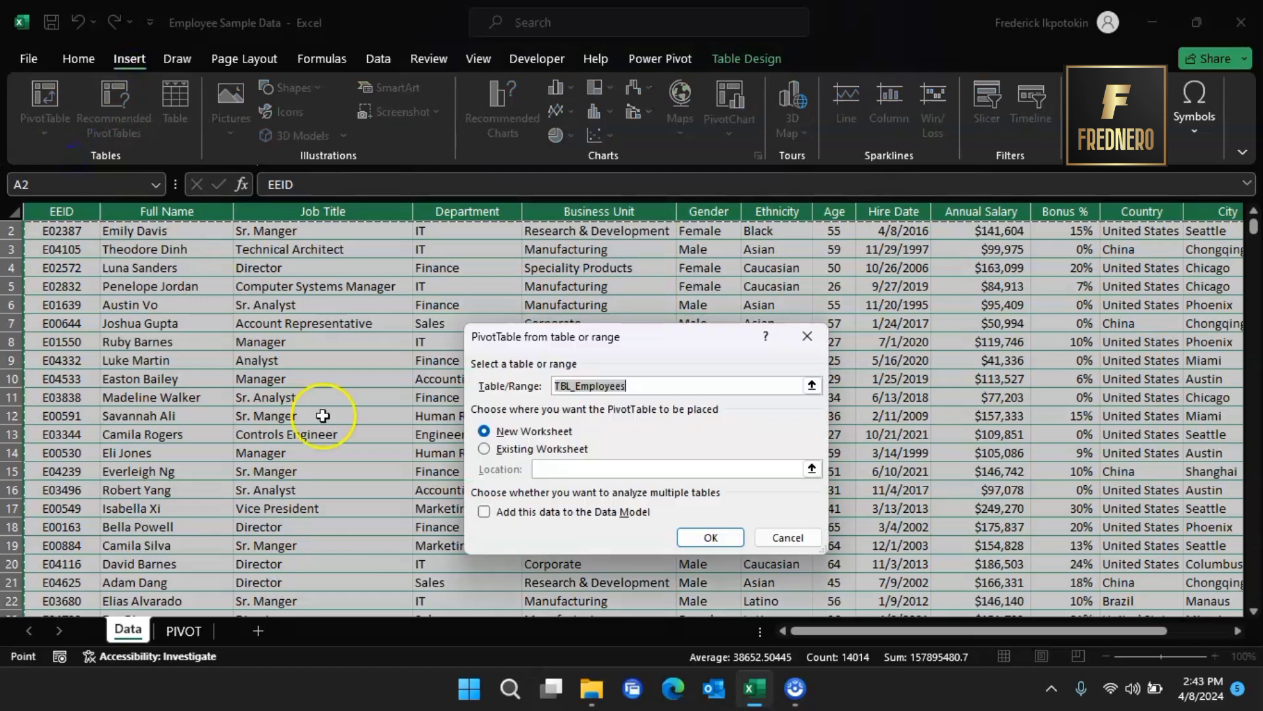
{"action": "left_click", "coordinate": [514, 449]}
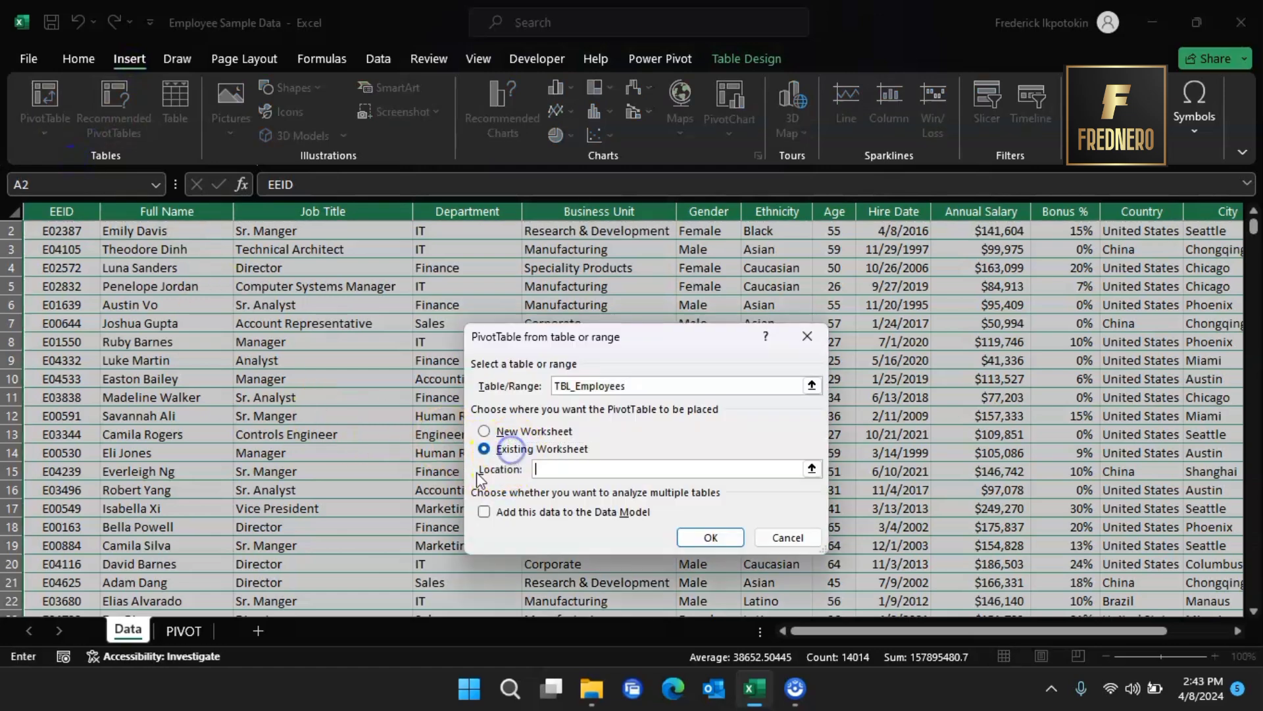
{"action": "left_click", "coordinate": [193, 633]}
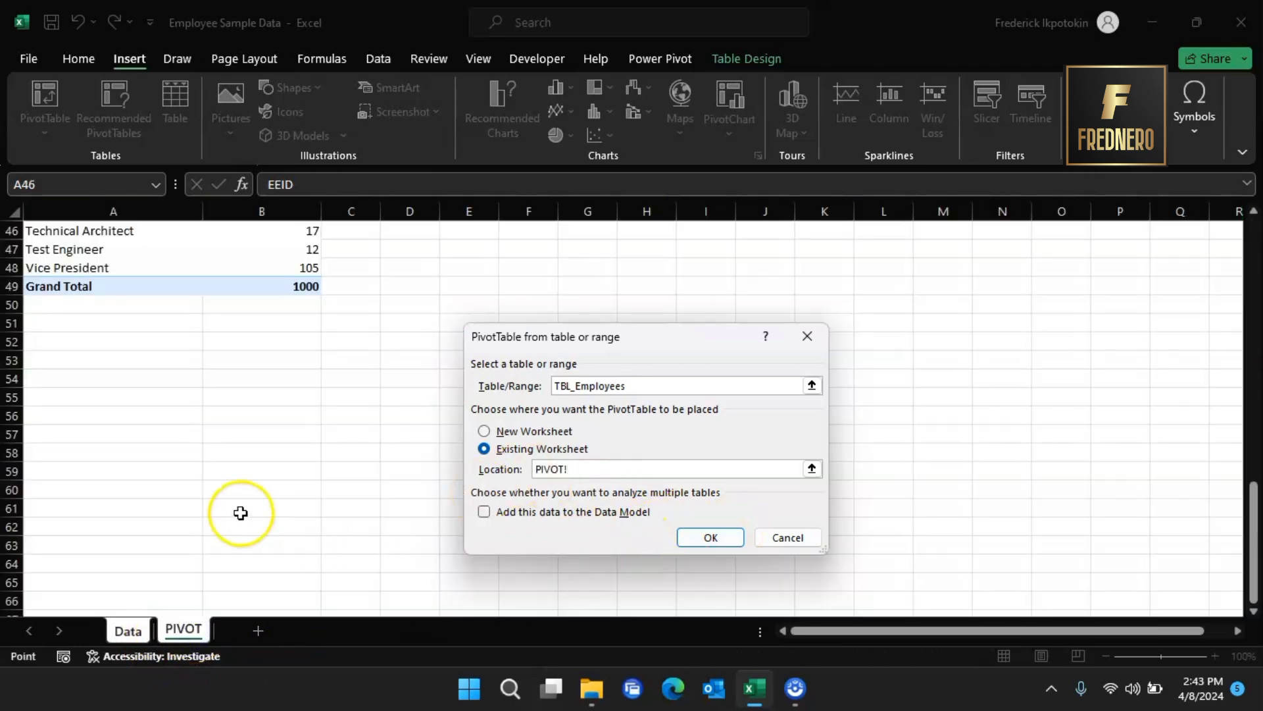
{"action": "left_click", "coordinate": [47, 362]}
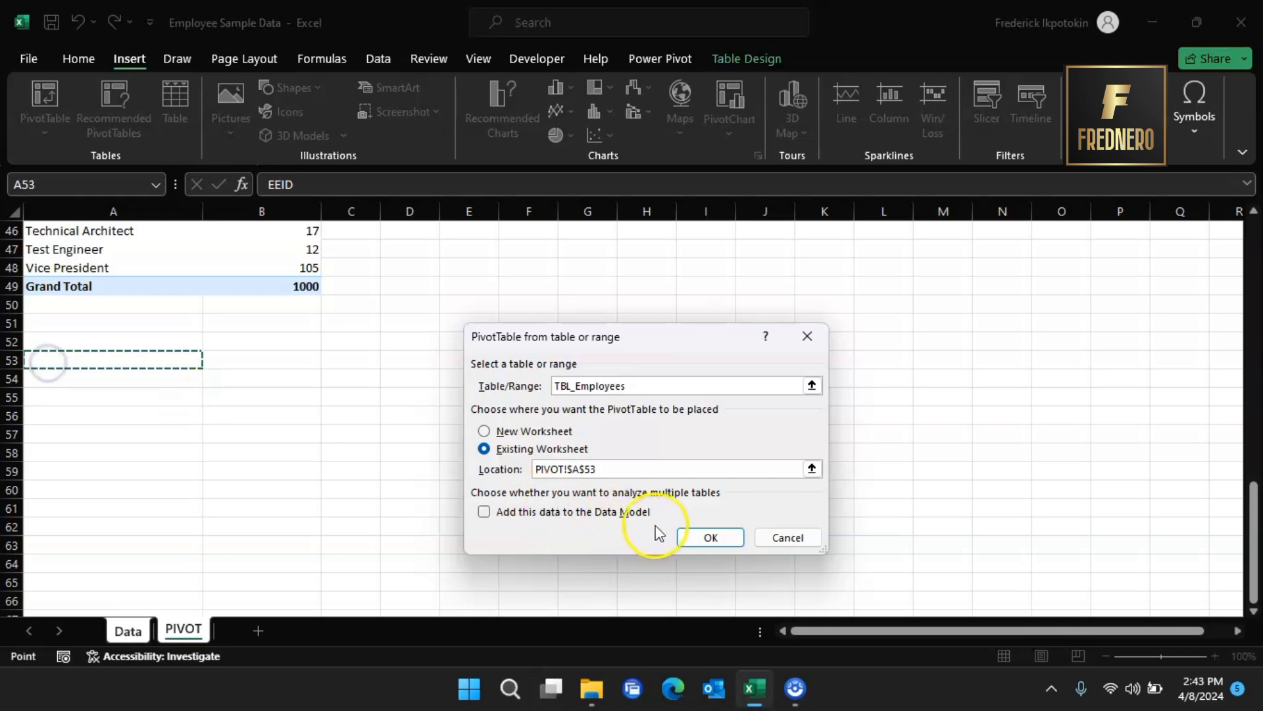
{"action": "left_click", "coordinate": [711, 537]}
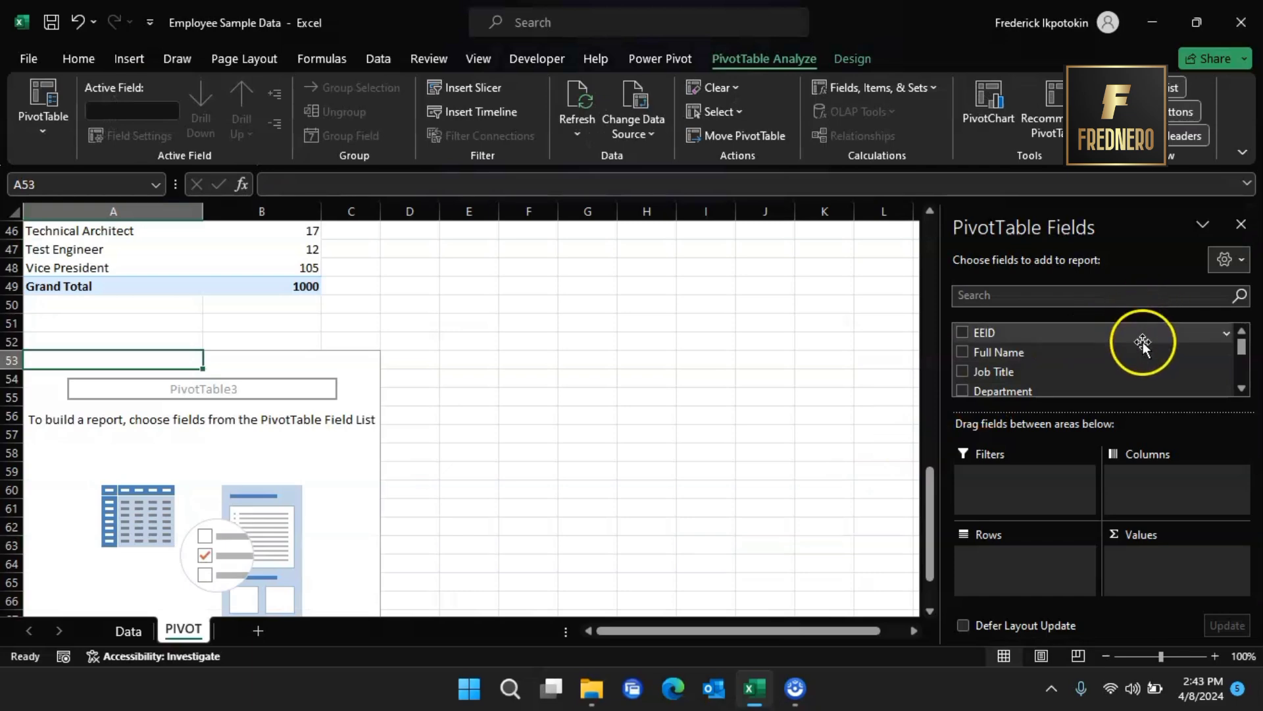
- Set up the PivotTable at A53 with Country as rows and the count of Full Name as values
{"action": "scroll", "coordinate": [1118, 364], "scroll_direction": "down", "scroll_amount": 2}
{"action": "scroll", "coordinate": [1117, 364], "scroll_direction": "down", "scroll_amount": 9}
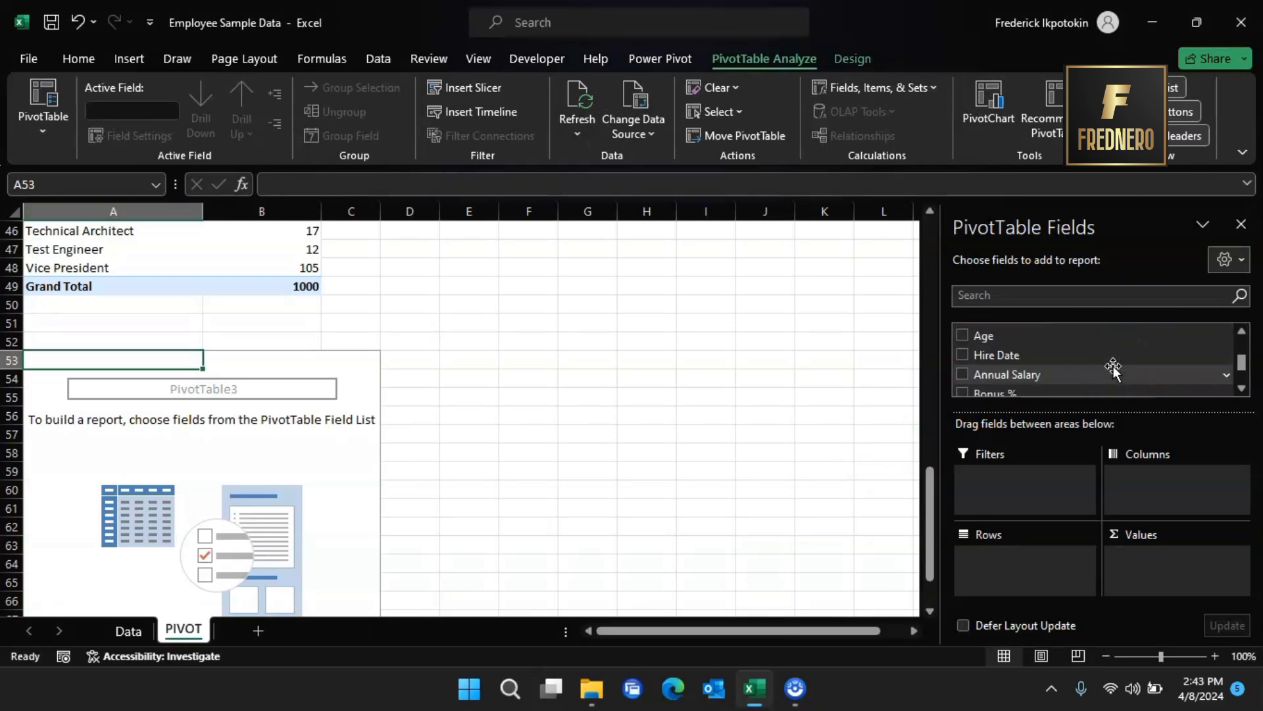
{"action": "scroll", "coordinate": [1105, 373], "scroll_direction": "up", "scroll_amount": 2}
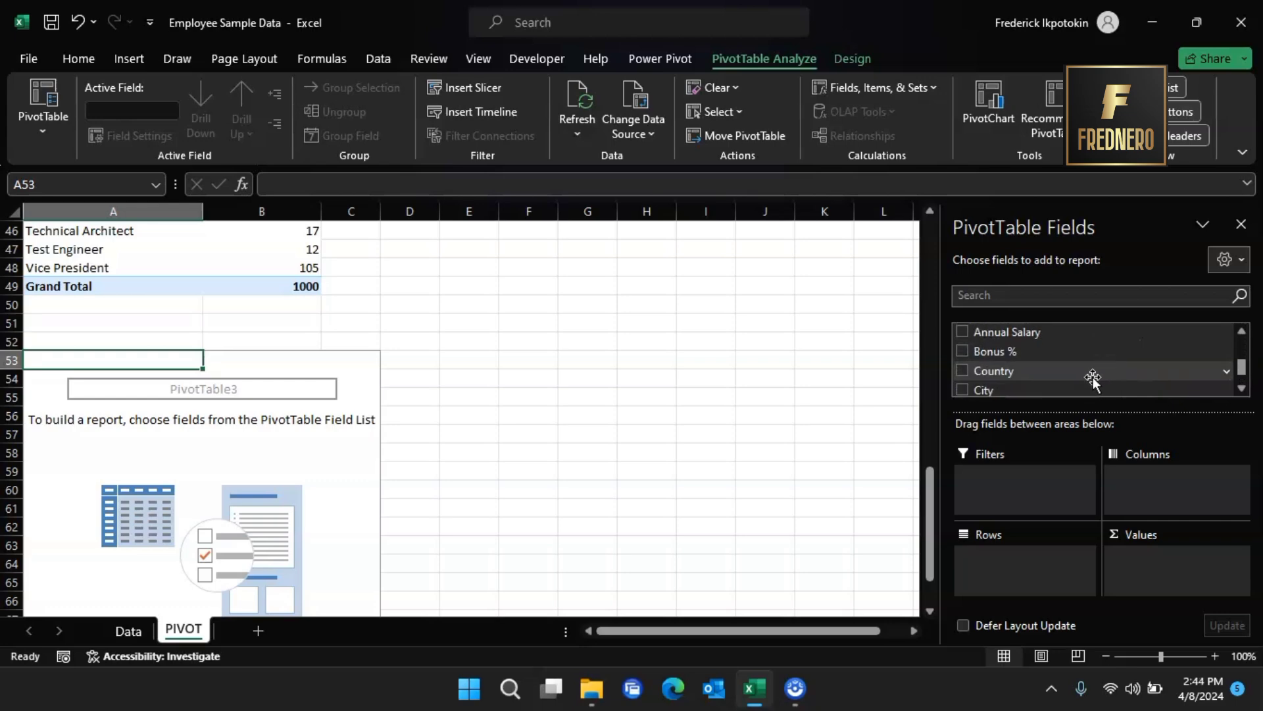
{"action": "left_click_drag", "start_coordinate": [1027, 376], "coordinate": [1012, 587]}
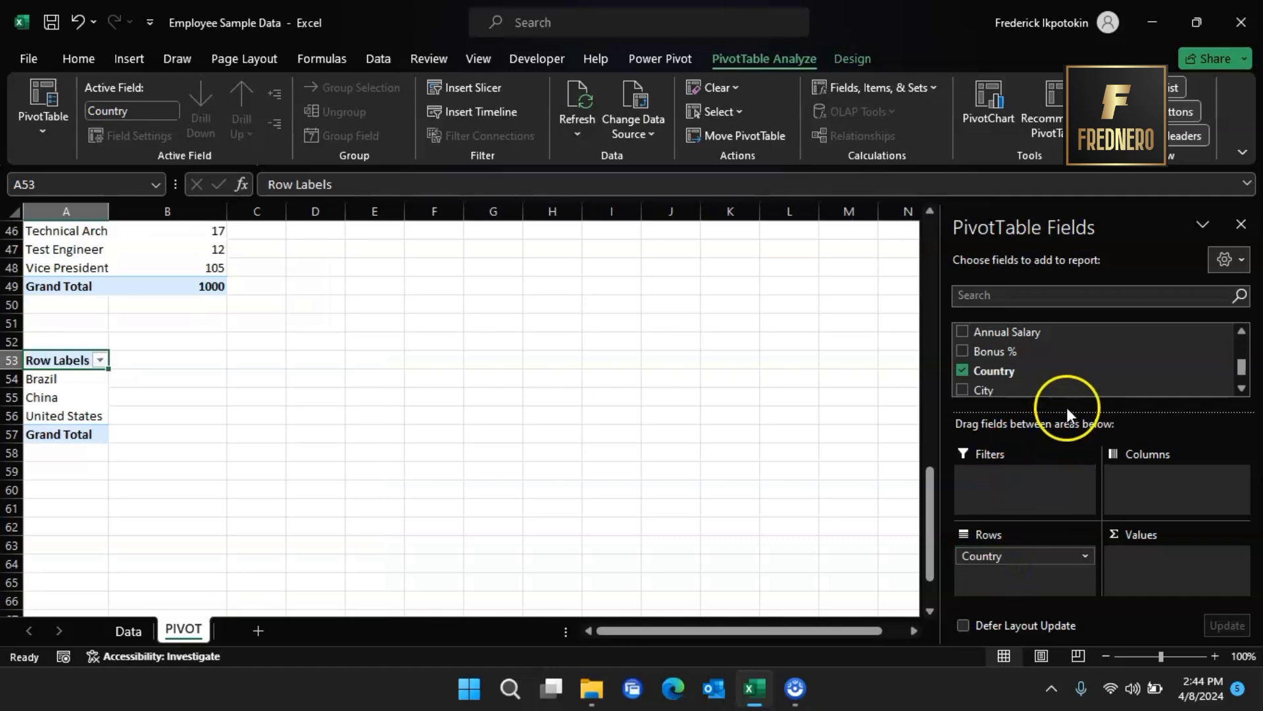
{"action": "scroll", "coordinate": [1068, 354], "scroll_direction": "up", "scroll_amount": 3}
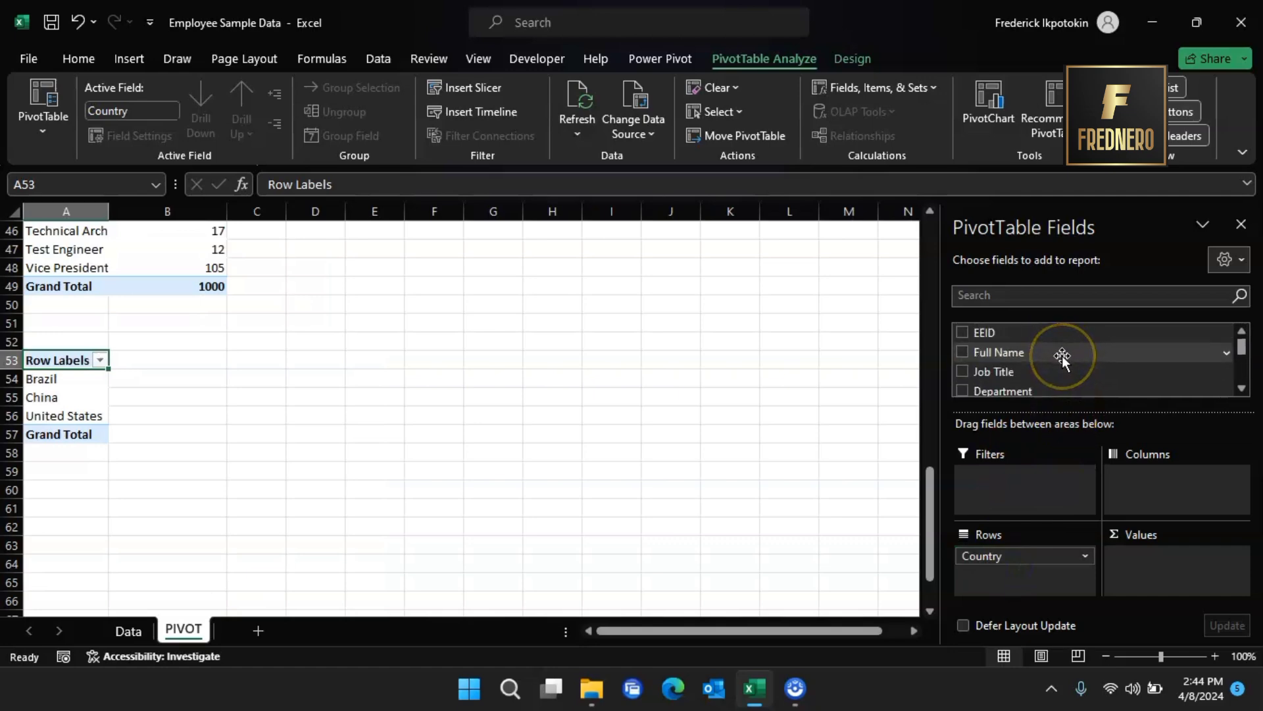
{"action": "left_click_drag", "start_coordinate": [1062, 355], "coordinate": [1166, 569]}
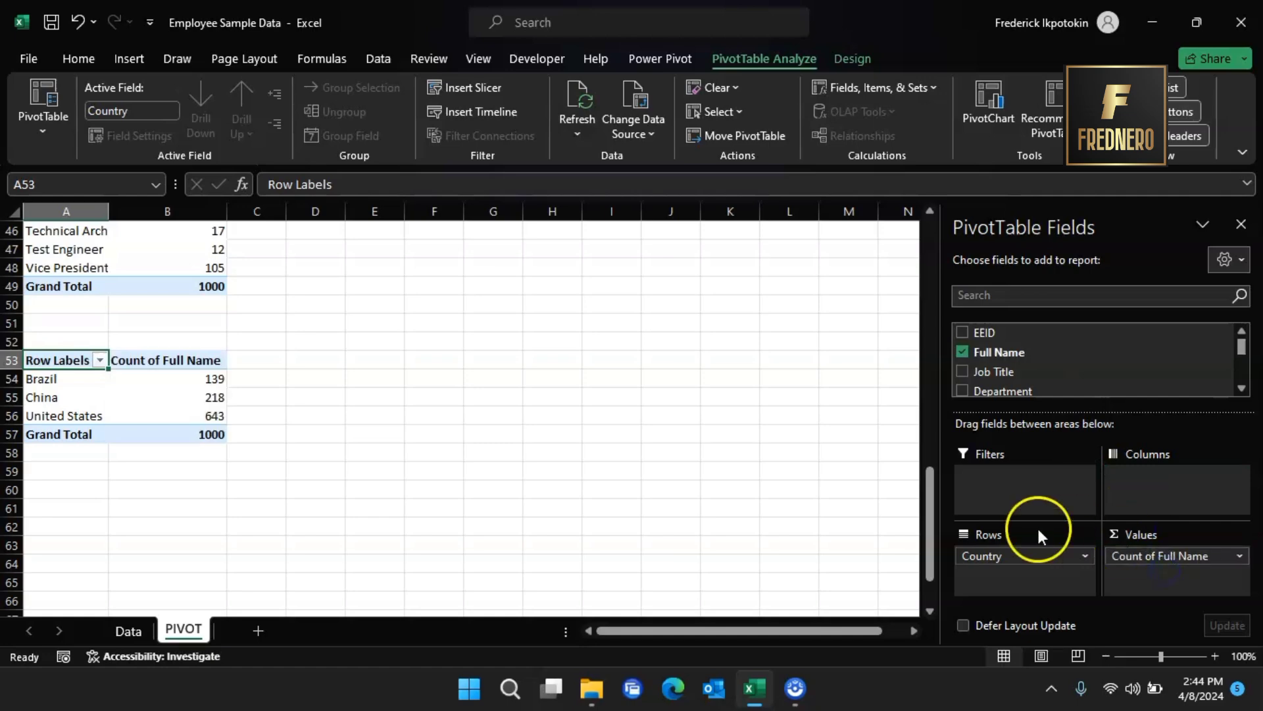
- Enter the heading JOB TITLE in cell A14, above the job title PivotTable
{"action": "scroll", "coordinate": [459, 508], "scroll_direction": "up", "scroll_amount": 5}
{"action": "scroll", "coordinate": [387, 471], "scroll_direction": "down", "scroll_amount": 1}
{"action": "scroll", "coordinate": [387, 471], "scroll_direction": "up", "scroll_amount": 11}
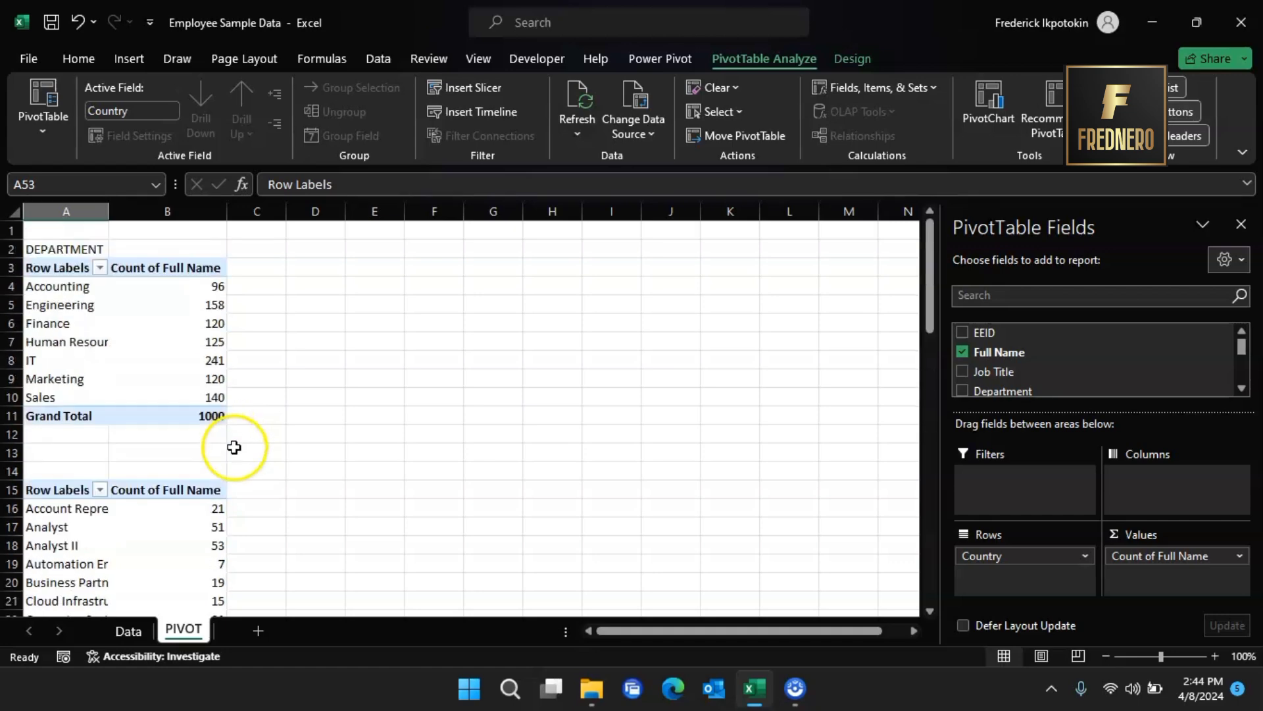
{"action": "scroll", "coordinate": [84, 487], "scroll_direction": "down", "scroll_amount": 2}
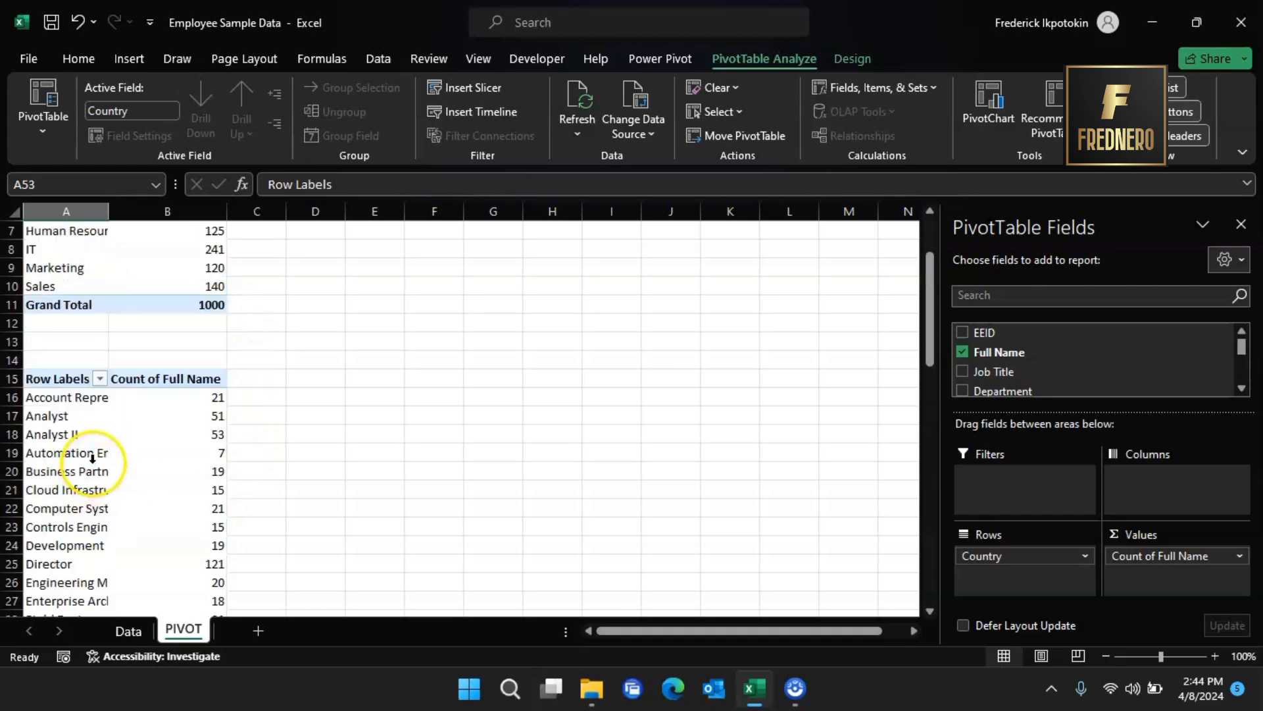
{"action": "left_click", "coordinate": [80, 359]}
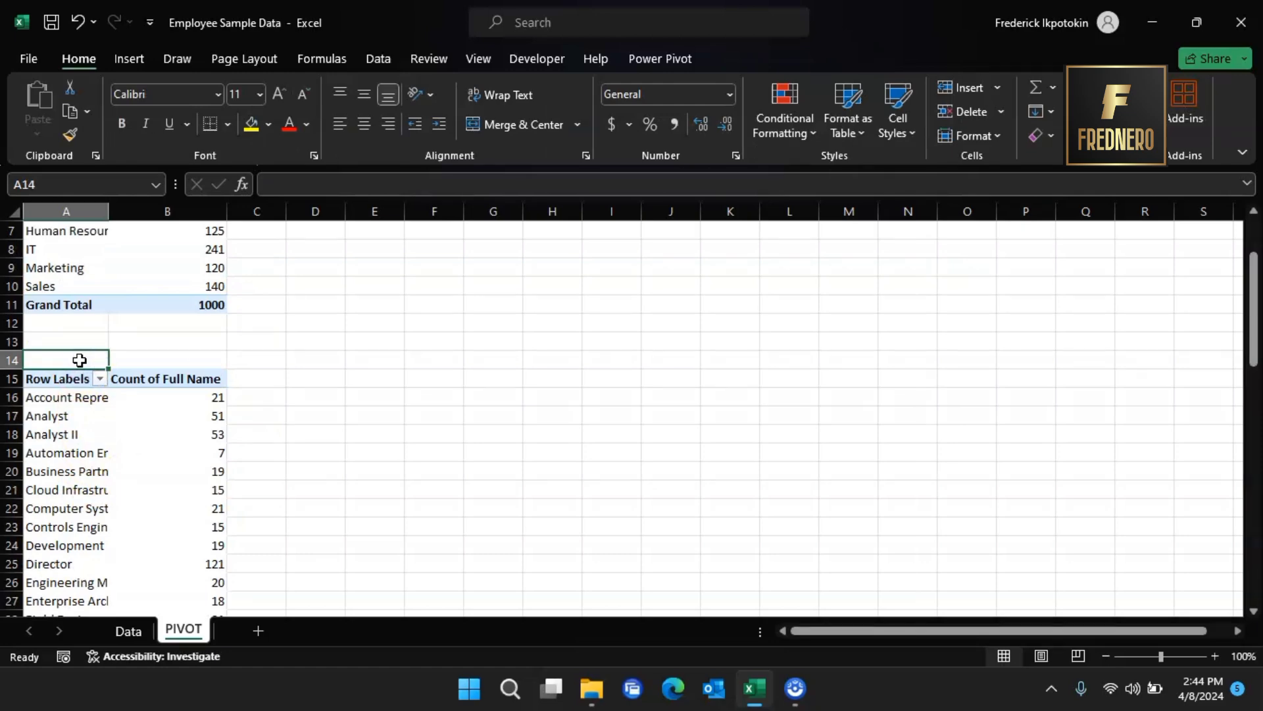
{"action": "type", "text": "JOB TIT"}
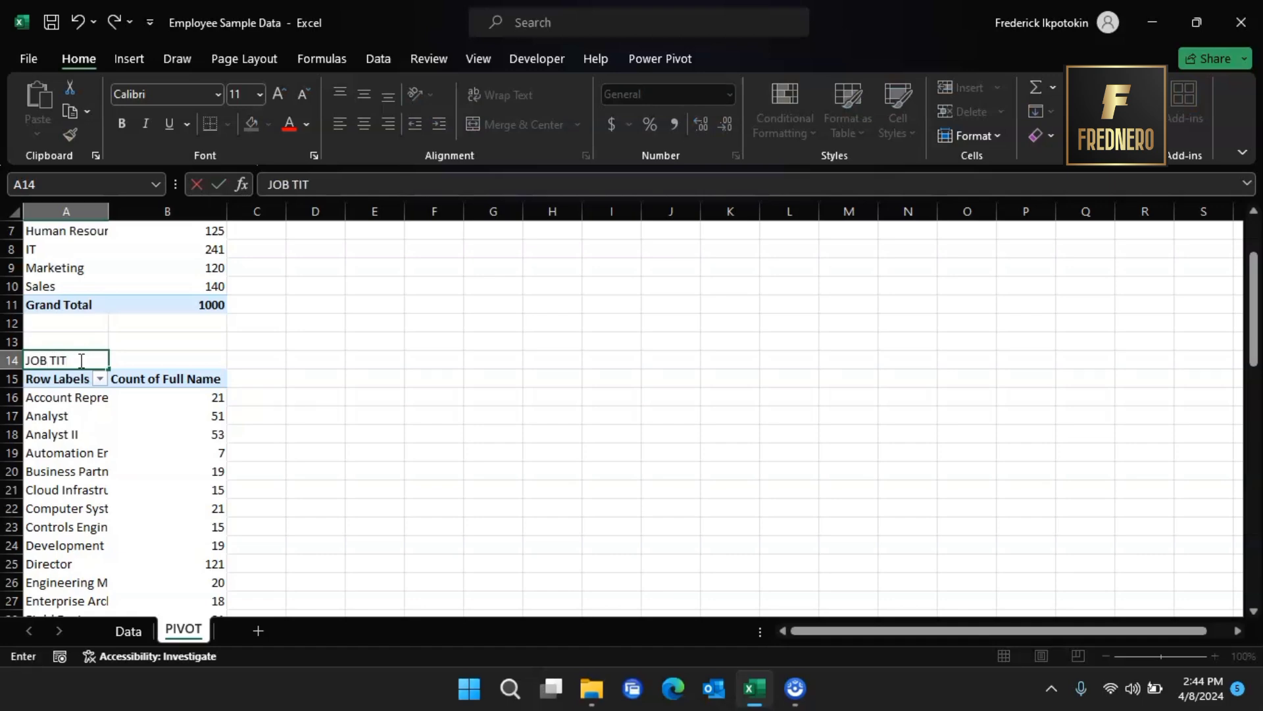
{"action": "type", "text": "LE"}
- Enter the heading COUNTRY in cell A52, above the country PivotTable
{"action": "scroll", "coordinate": [152, 331], "scroll_direction": "down", "scroll_amount": 15}
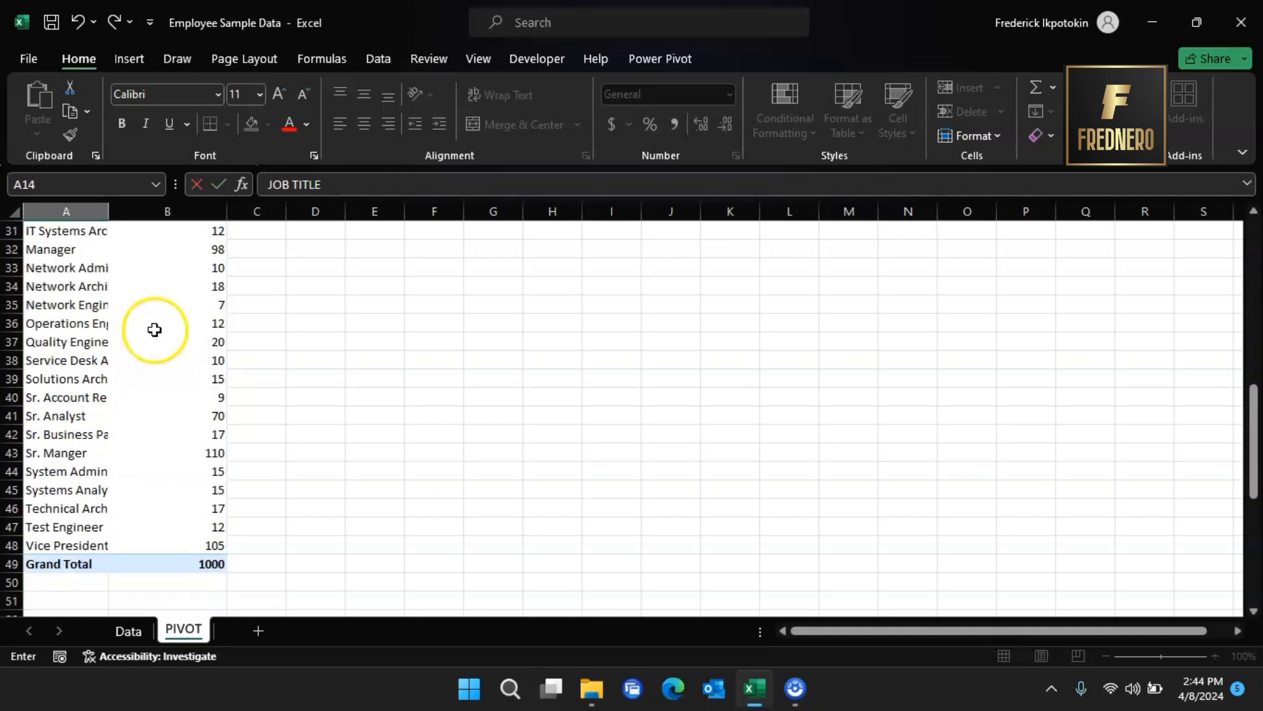
{"action": "scroll", "coordinate": [131, 327], "scroll_direction": "up", "scroll_amount": 2}
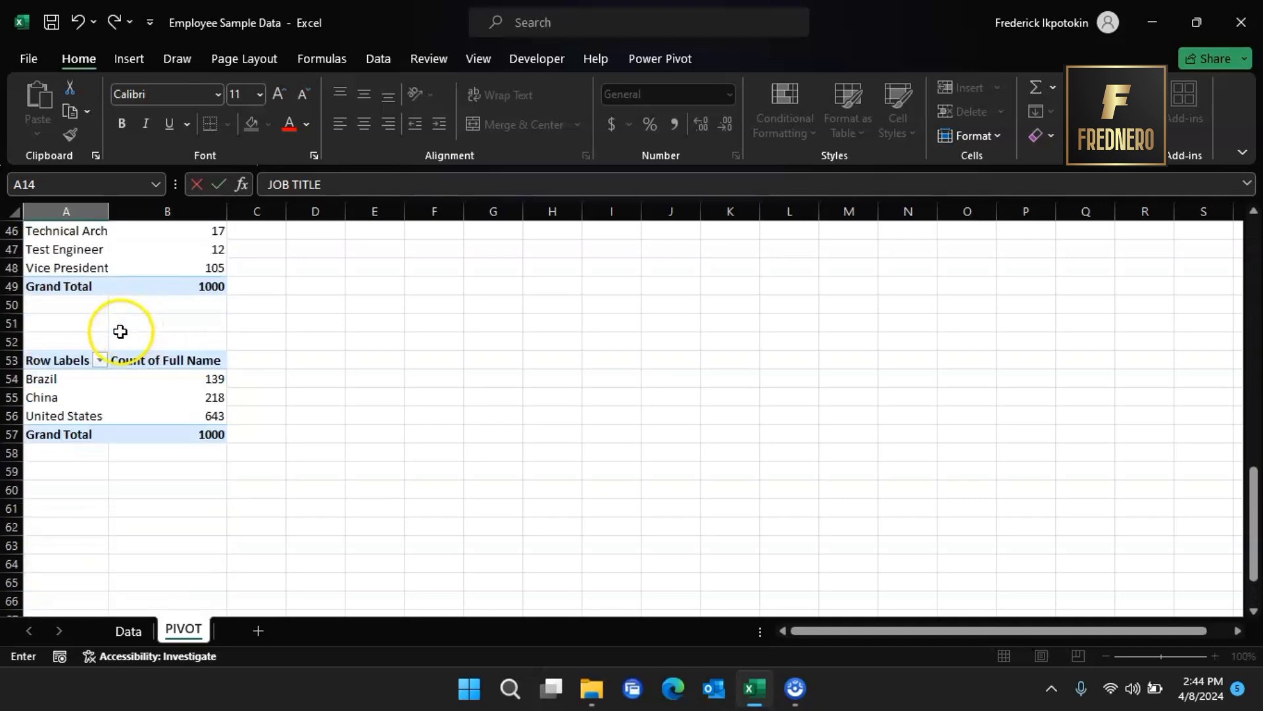
{"action": "left_click", "coordinate": [56, 341]}
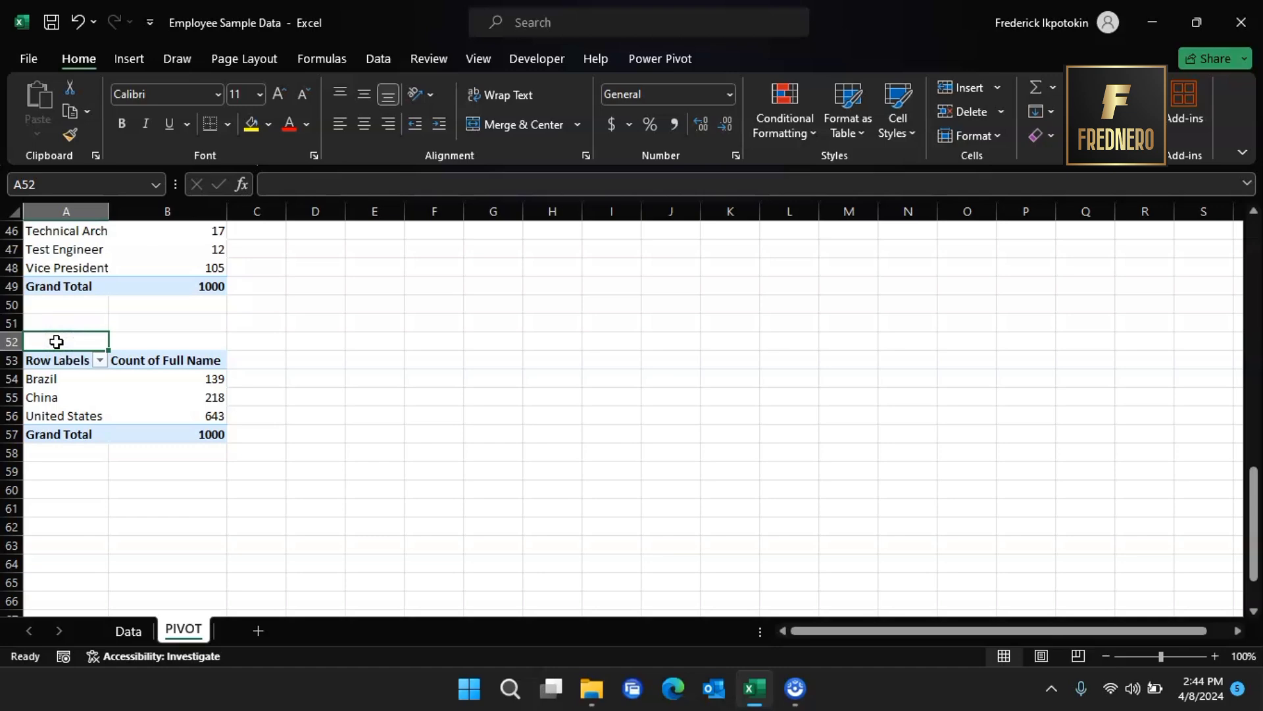
{"action": "type", "text": "COUNTRY"}
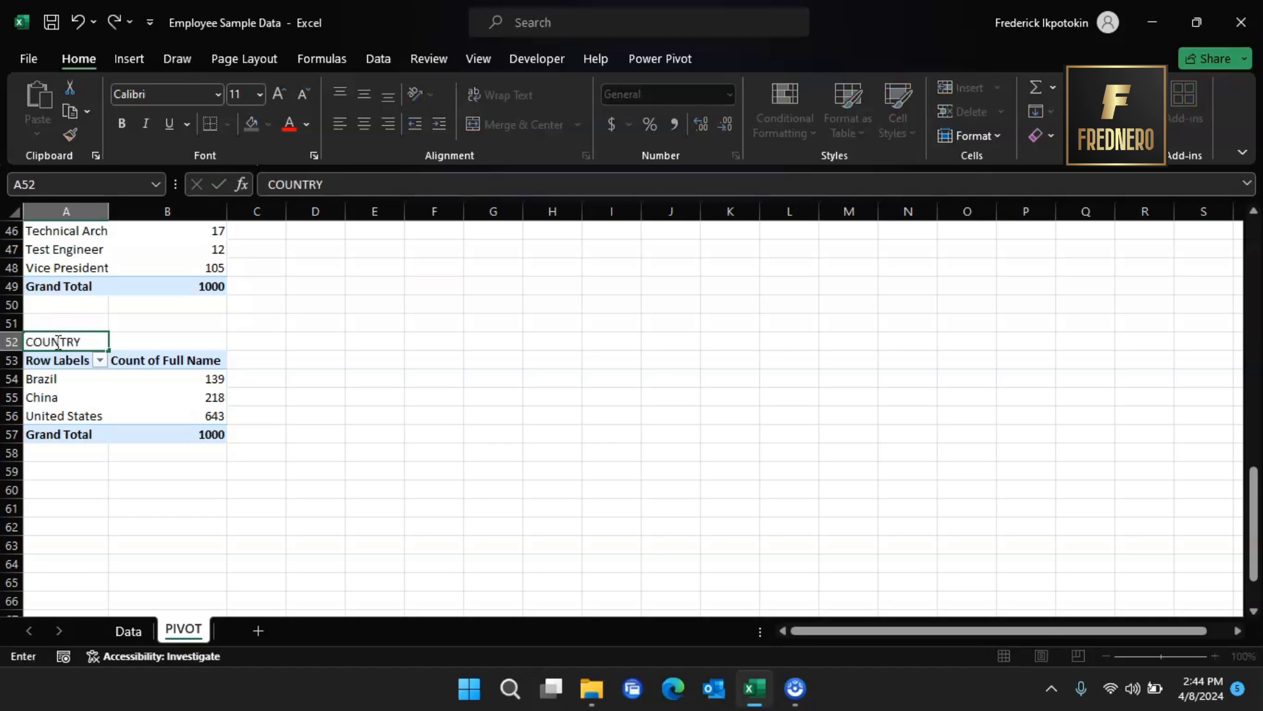
{"action": "left_click", "coordinate": [63, 504]}
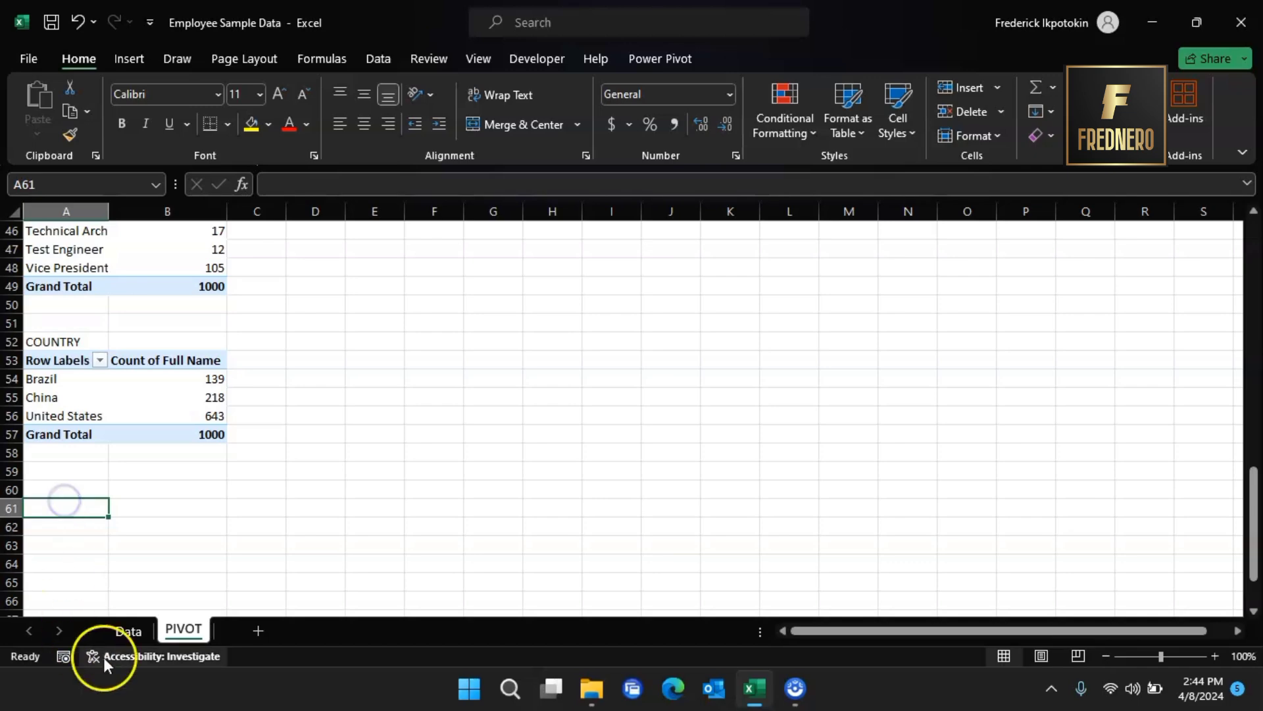
- Insert a fourth PivotTable from TBL_Employees on the existing PIVOT worksheet at cell A62
{"action": "left_click", "coordinate": [127, 632]}
{"action": "scroll", "coordinate": [127, 248], "scroll_direction": "up", "scroll_amount": 1}
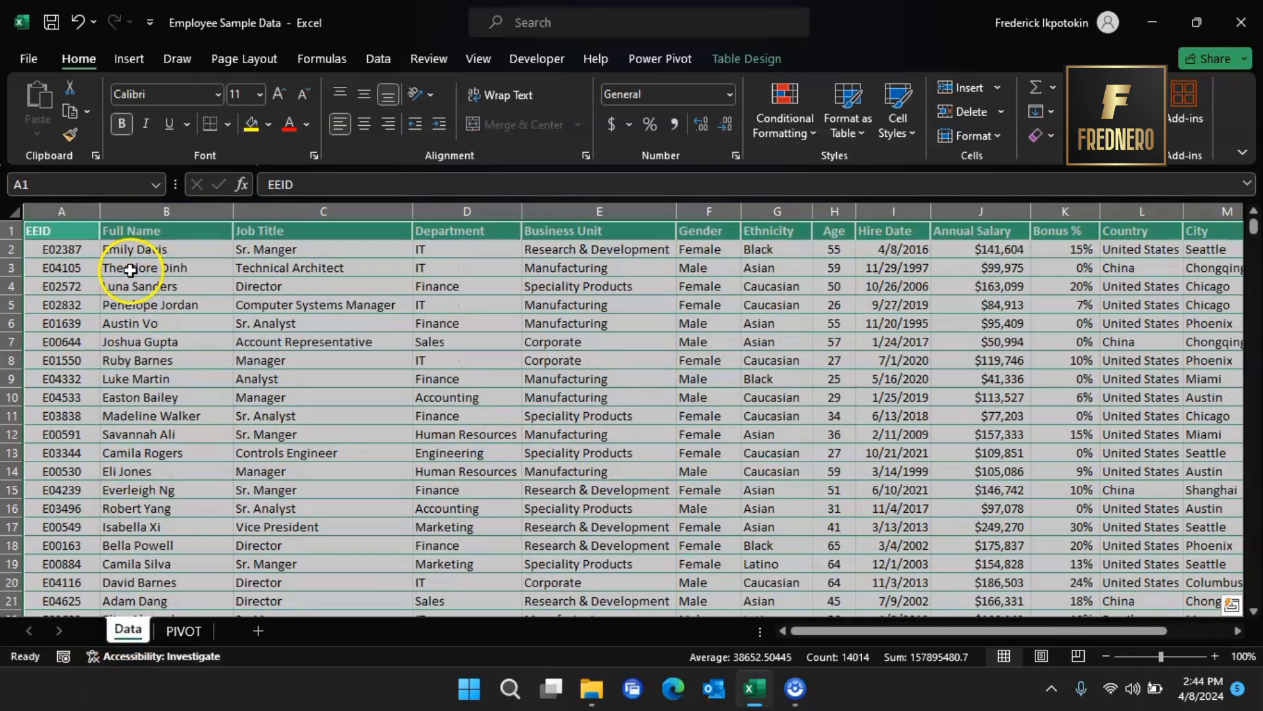
{"action": "left_click", "coordinate": [127, 59]}
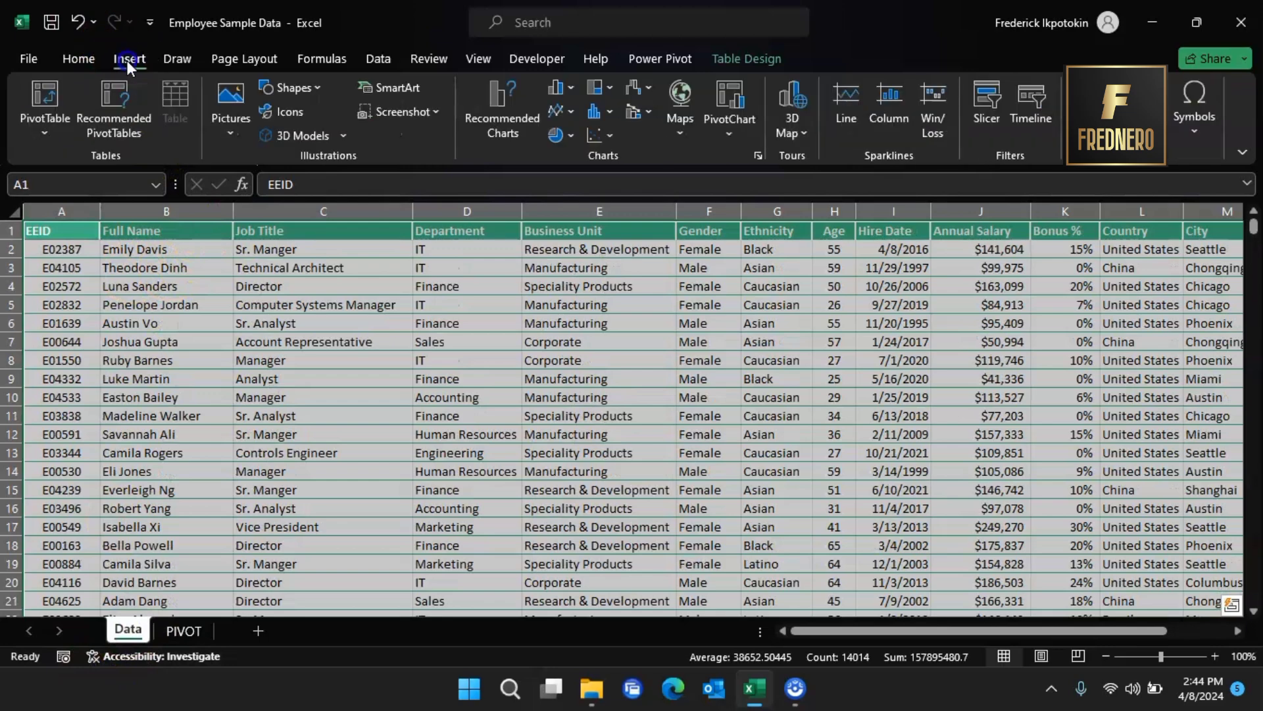
{"action": "left_click", "coordinate": [57, 120]}
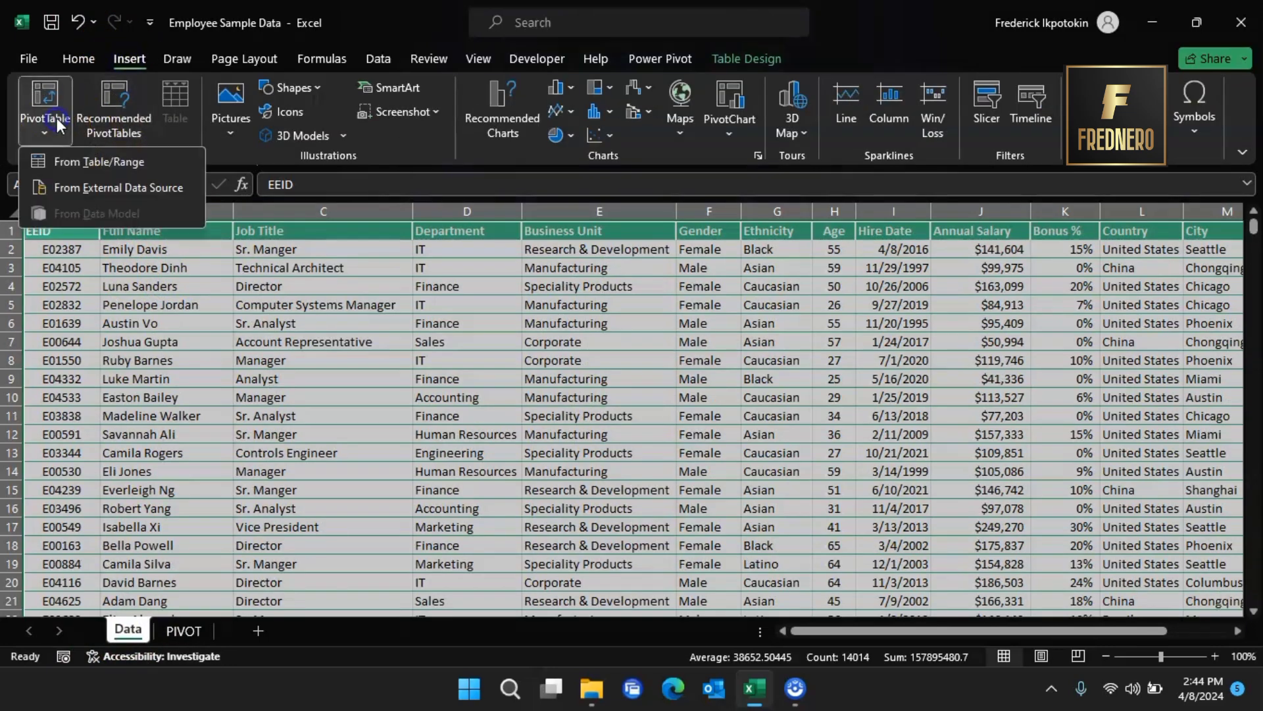
{"action": "left_click", "coordinate": [94, 164]}
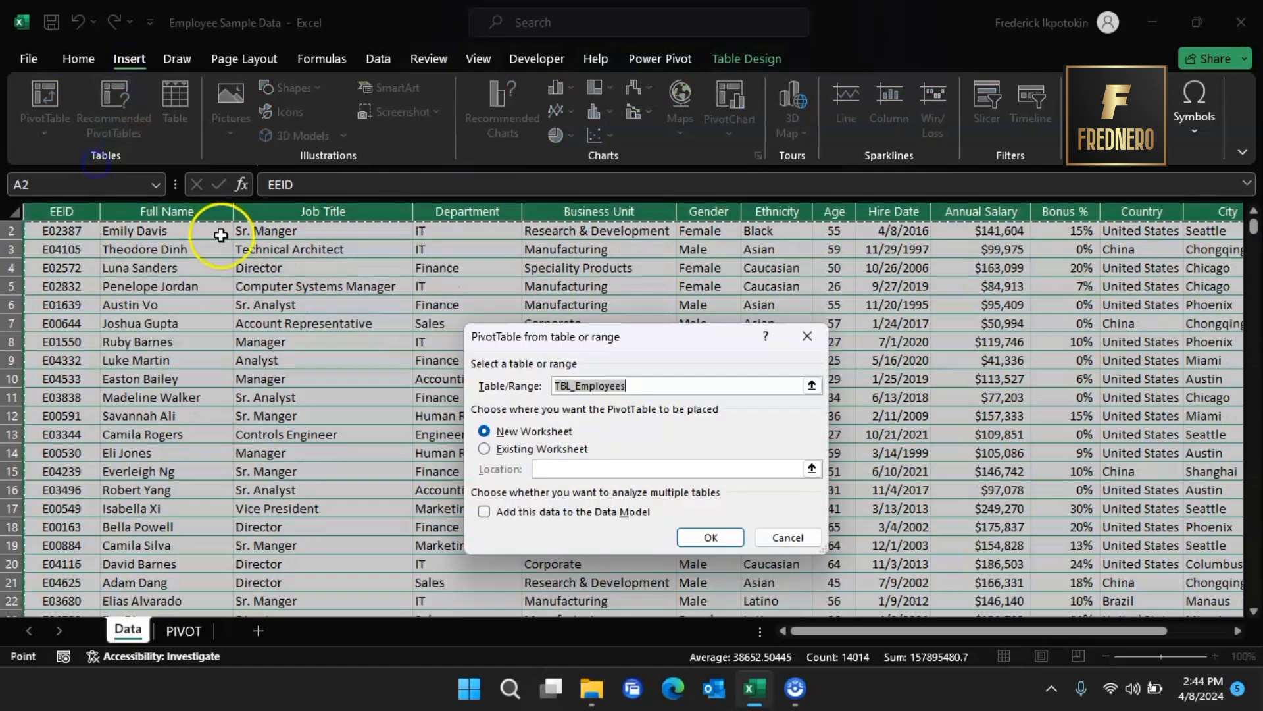
{"action": "left_click", "coordinate": [498, 450]}
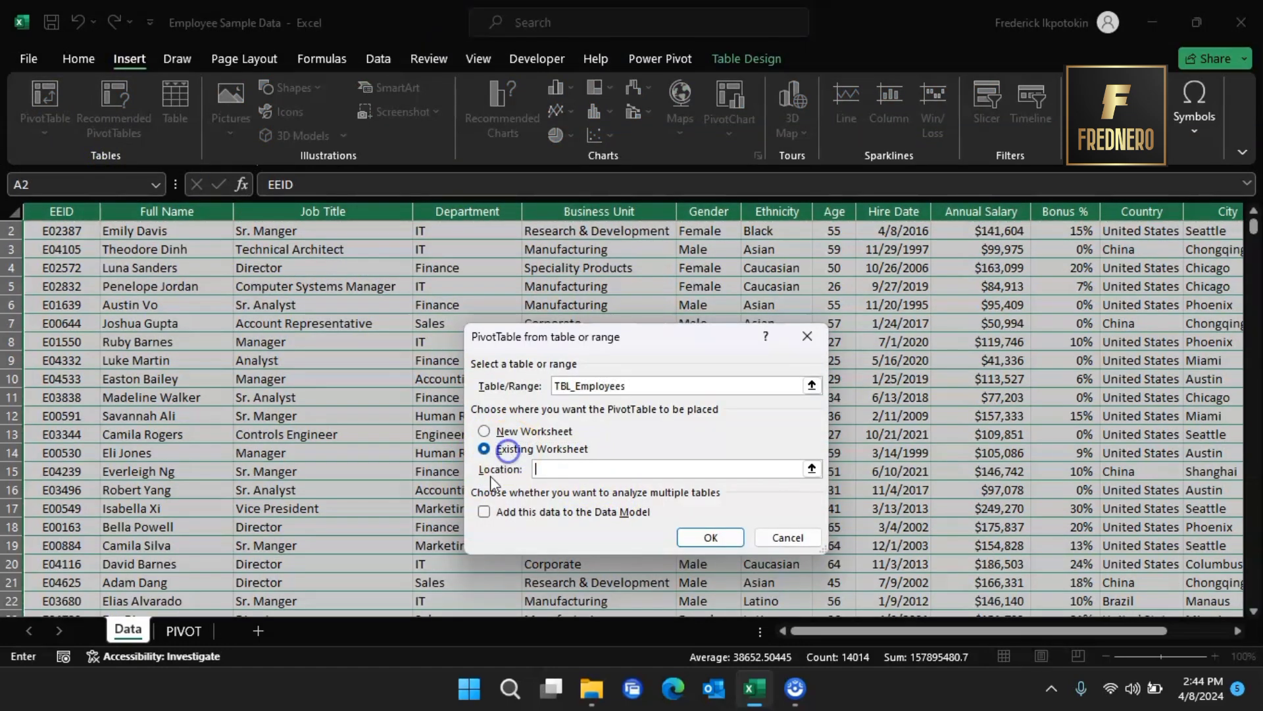
{"action": "left_click", "coordinate": [184, 630]}
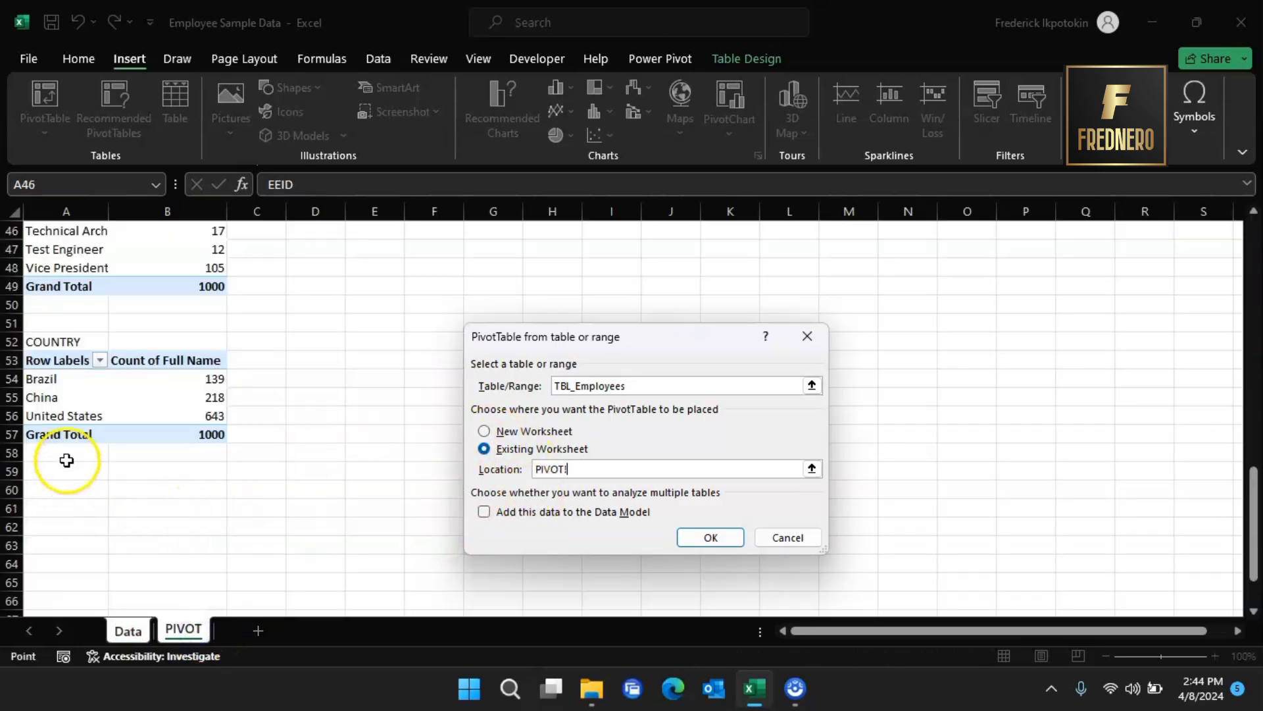
{"action": "scroll", "coordinate": [60, 460], "scroll_direction": "down", "scroll_amount": 1}
{"action": "left_click", "coordinate": [49, 476]}
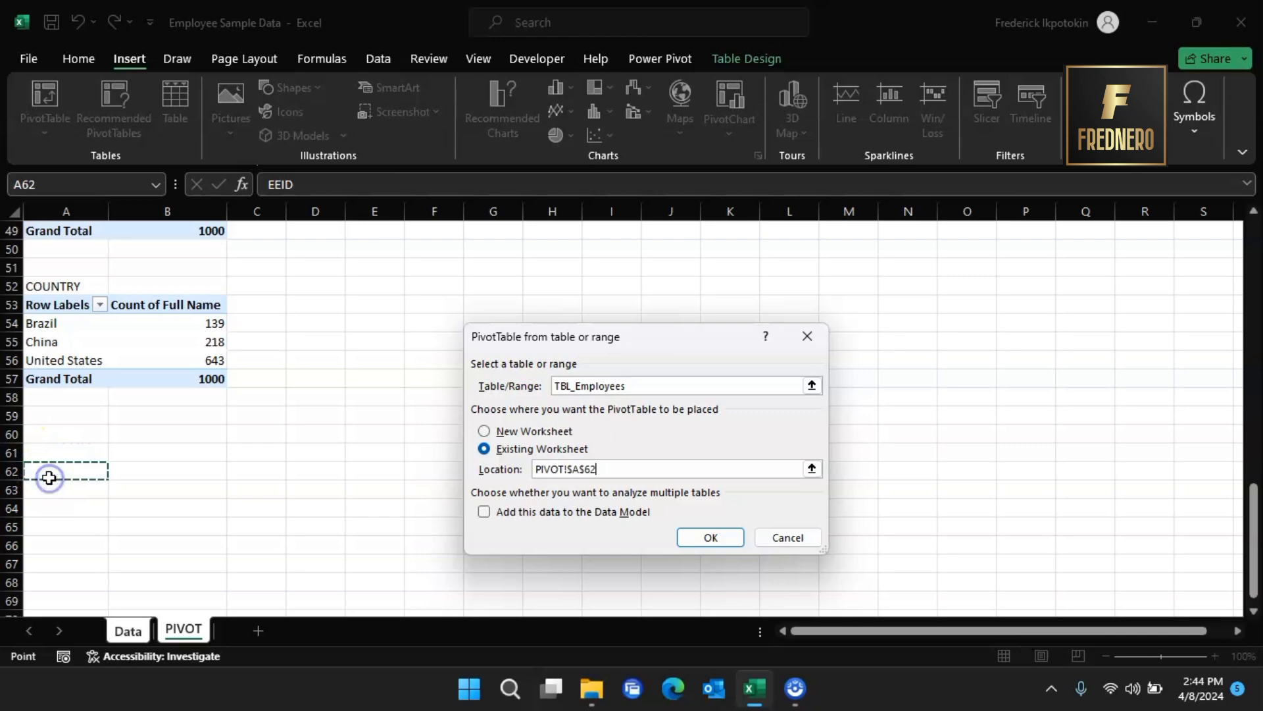
{"action": "left_click", "coordinate": [711, 537]}
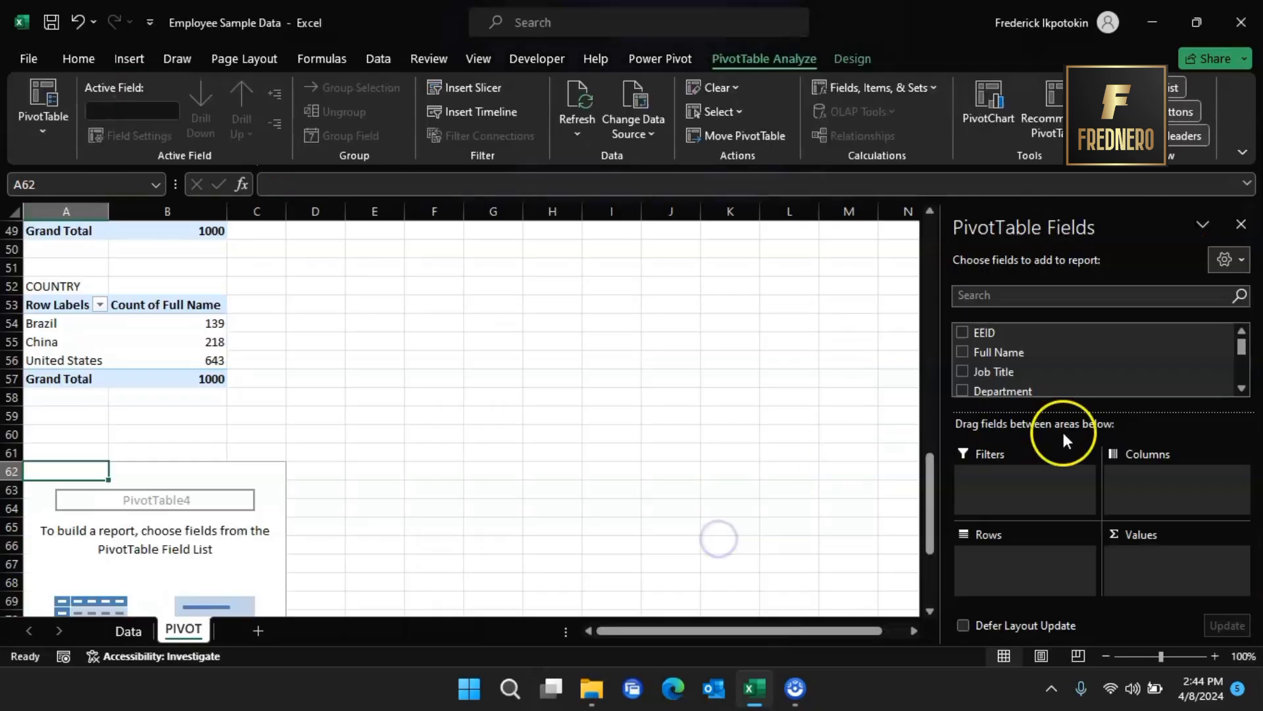
- Add Job Title as the row field of the PivotTable at A62
{"action": "scroll", "coordinate": [1142, 326], "scroll_direction": "down", "scroll_amount": 3}
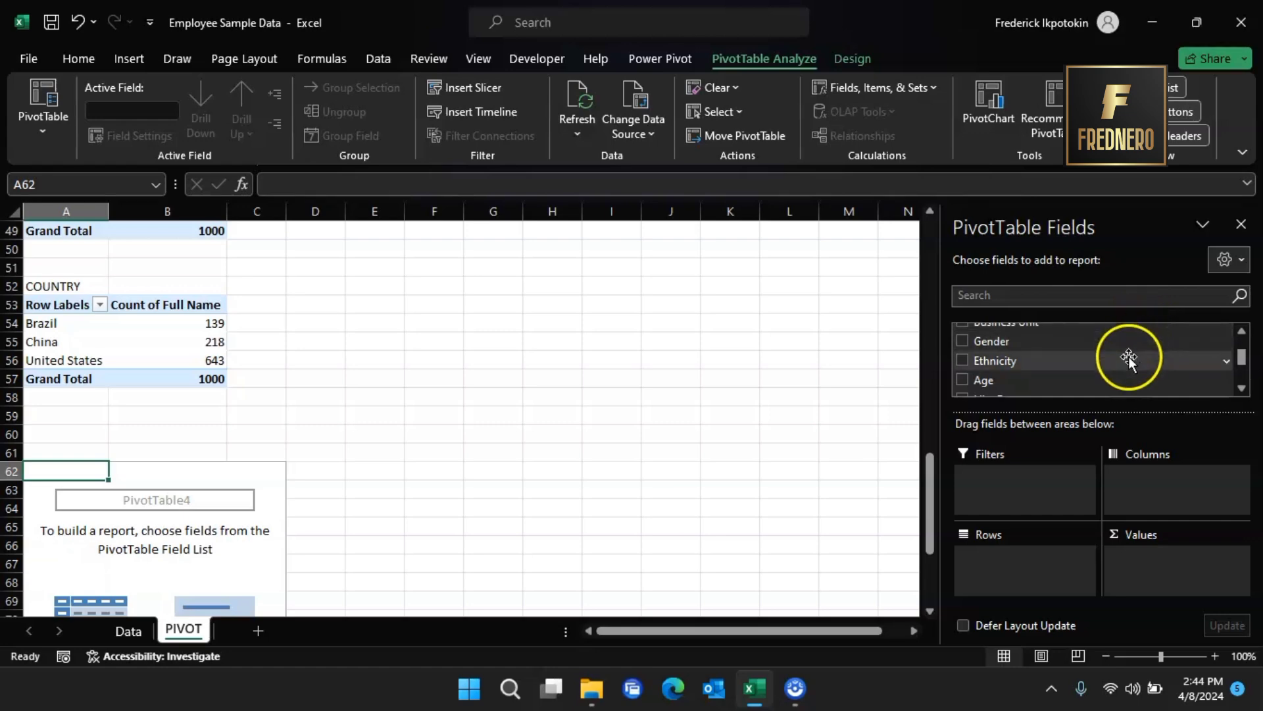
{"action": "scroll", "coordinate": [1128, 357], "scroll_direction": "down", "scroll_amount": 1}
{"action": "scroll", "coordinate": [1124, 361], "scroll_direction": "down", "scroll_amount": 1}
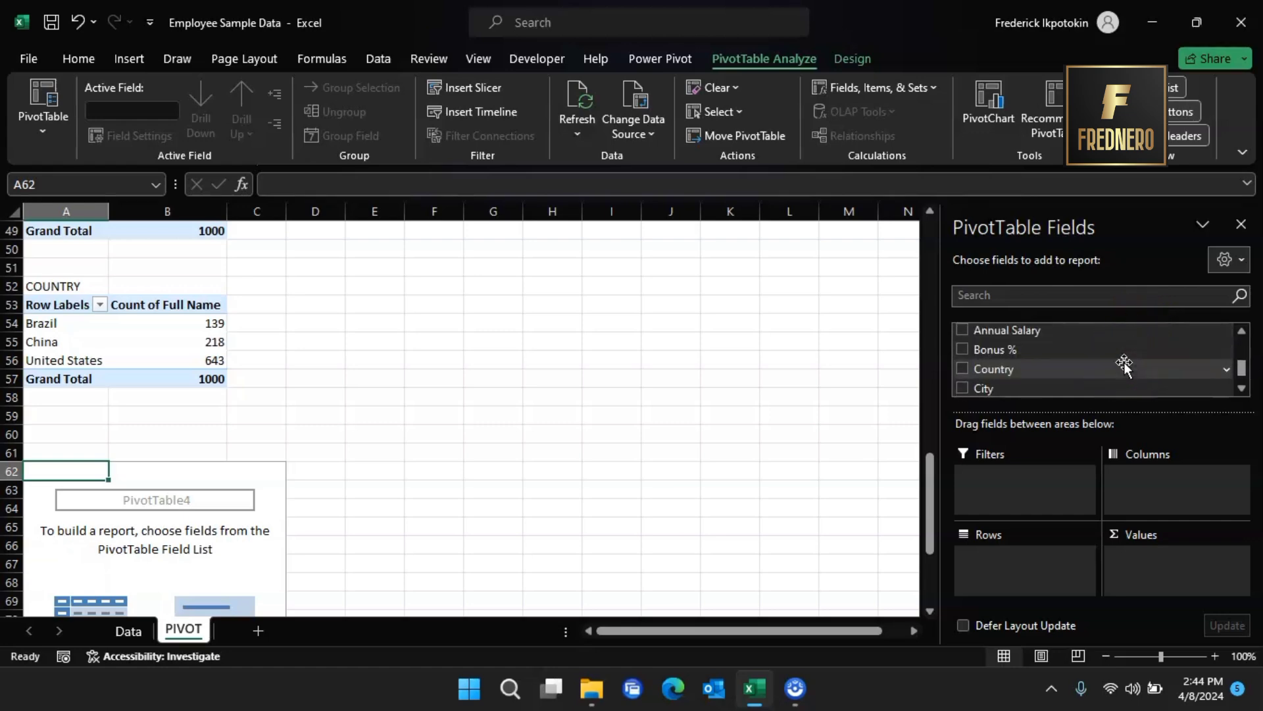
{"action": "scroll", "coordinate": [1124, 363], "scroll_direction": "down", "scroll_amount": 1}
{"action": "scroll", "coordinate": [1123, 362], "scroll_direction": "up", "scroll_amount": 5}
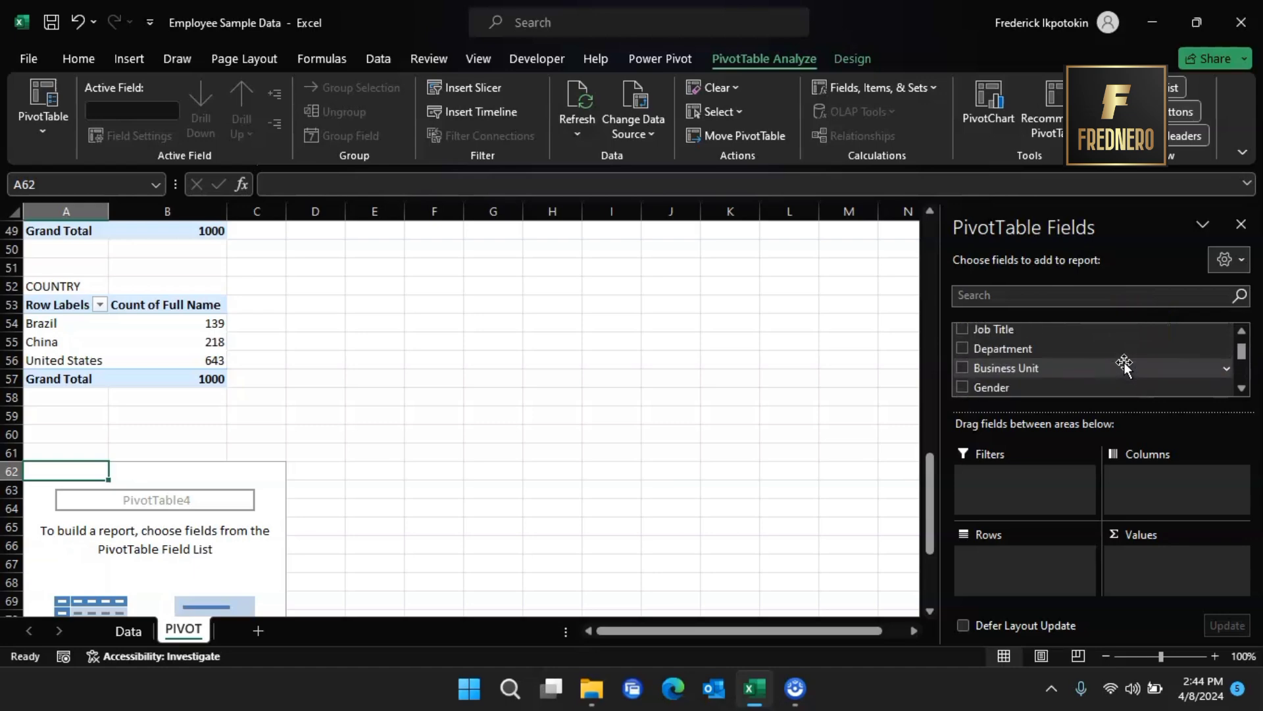
{"action": "scroll", "coordinate": [1078, 372], "scroll_direction": "down", "scroll_amount": 1}
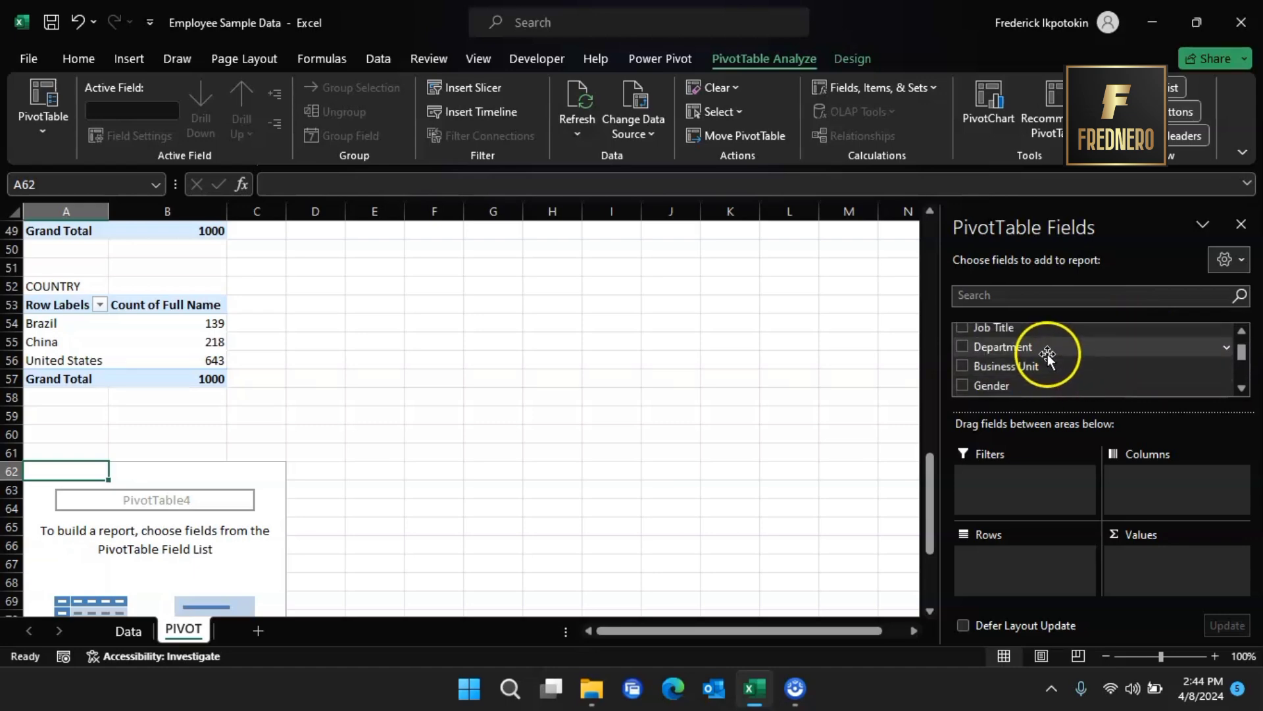
{"action": "left_click_drag", "start_coordinate": [1029, 347], "coordinate": [1055, 364]}
{"action": "scroll", "coordinate": [1054, 355], "scroll_direction": "up", "scroll_amount": 2}
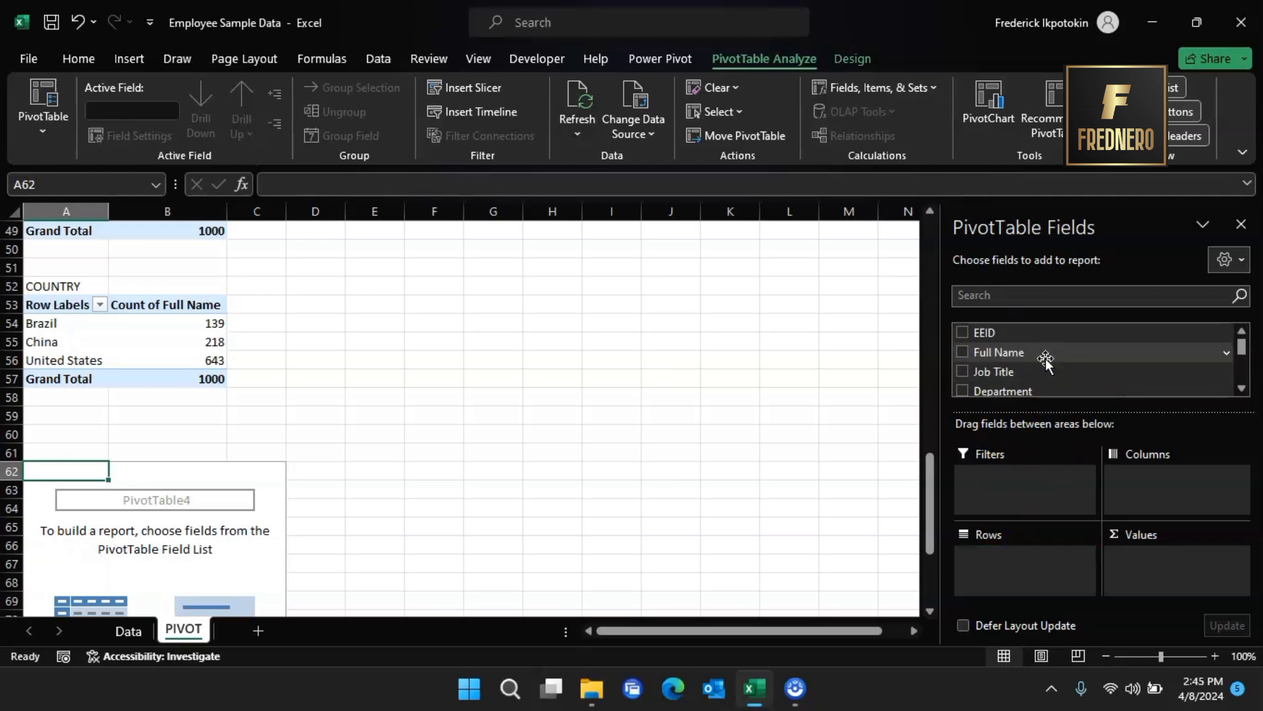
{"action": "scroll", "coordinate": [1046, 359], "scroll_direction": "down", "scroll_amount": 1}
{"action": "left_click_drag", "start_coordinate": [1016, 329], "coordinate": [1005, 564]}
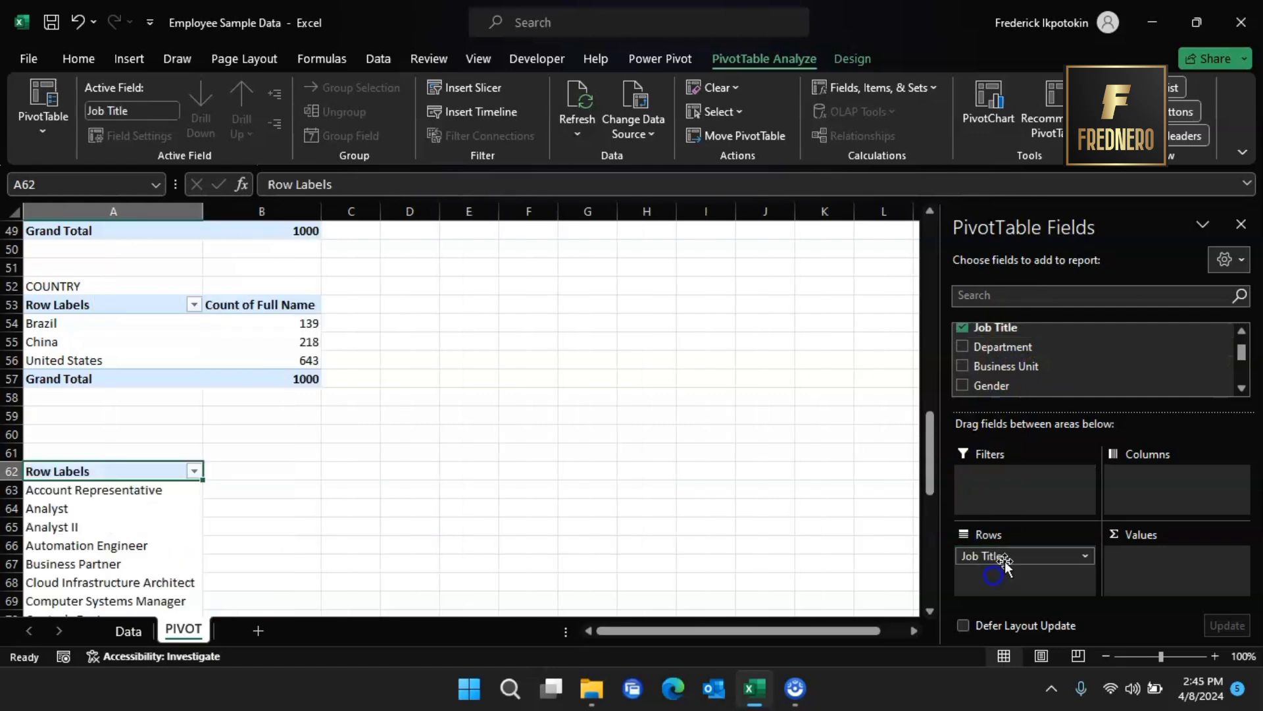
- Set Department as the column field and the count of Full Name as values in the job title PivotTable at A62
{"action": "scroll", "coordinate": [1079, 362], "scroll_direction": "up", "scroll_amount": 1}
{"action": "scroll", "coordinate": [1072, 366], "scroll_direction": "down", "scroll_amount": 1}
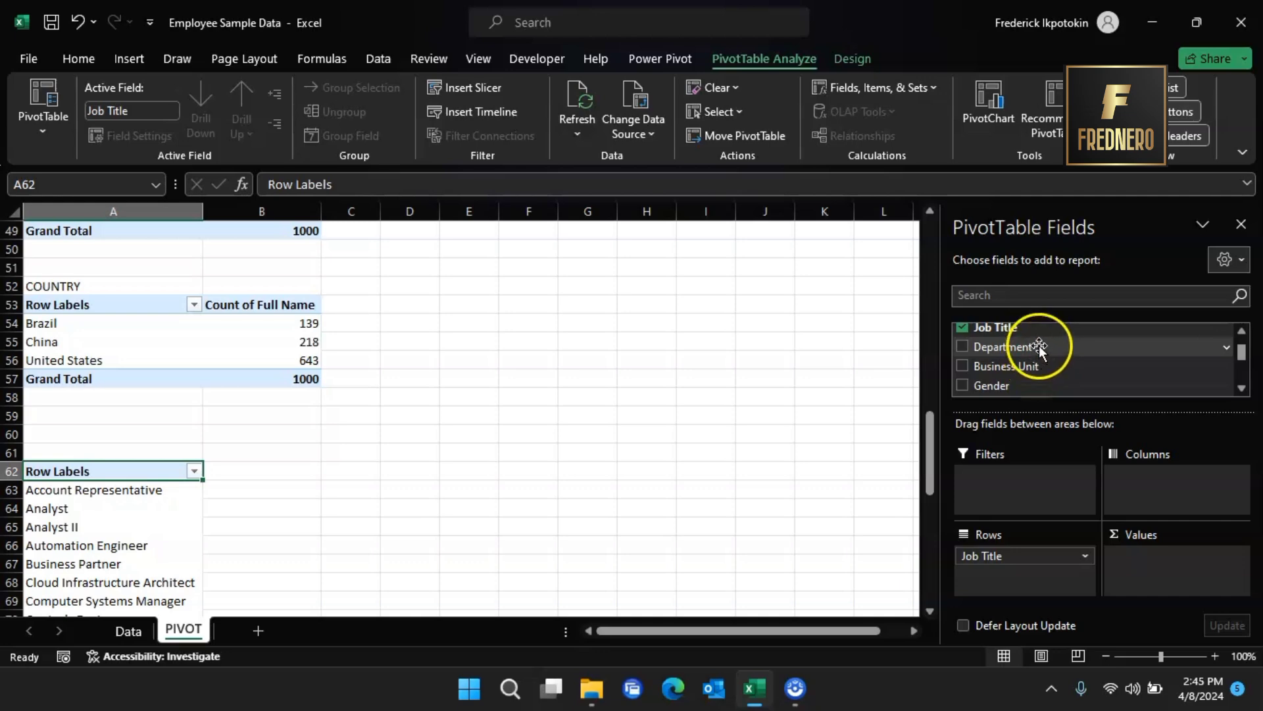
{"action": "left_click_drag", "start_coordinate": [1030, 357], "coordinate": [1129, 474]}
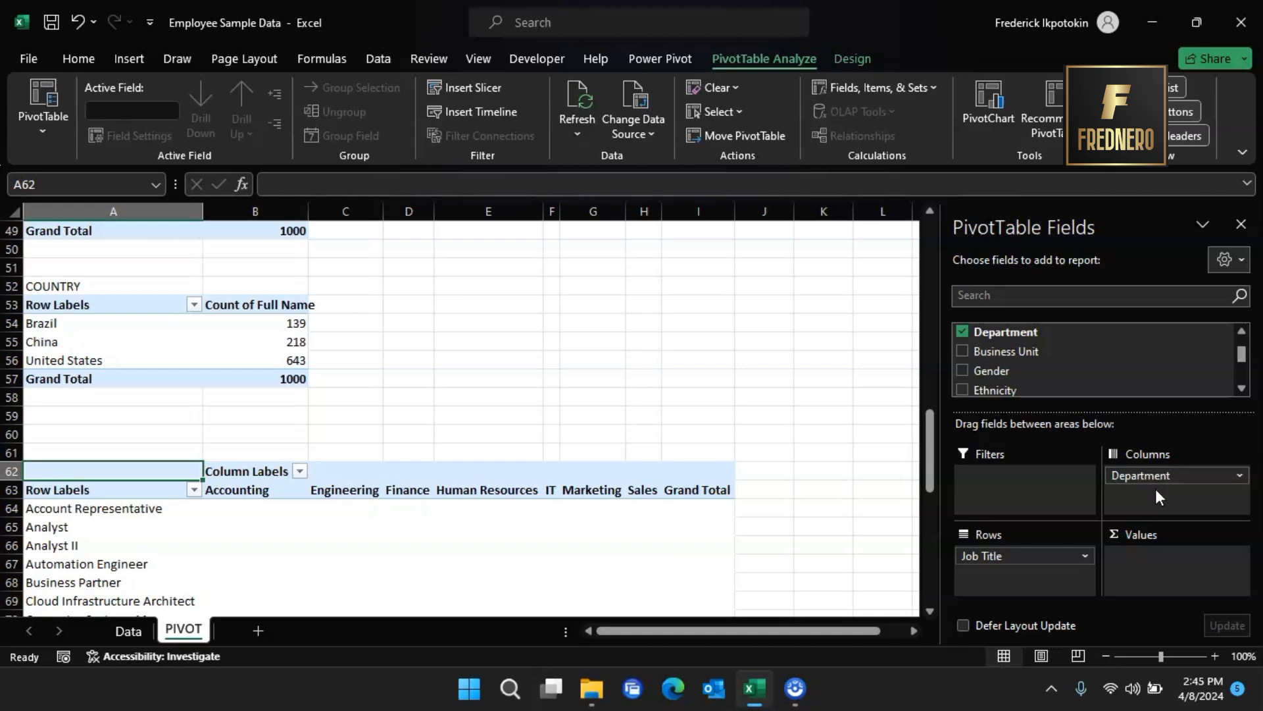
{"action": "scroll", "coordinate": [1030, 358], "scroll_direction": "down", "scroll_amount": 1}
{"action": "scroll", "coordinate": [1035, 349], "scroll_direction": "up", "scroll_amount": 2}
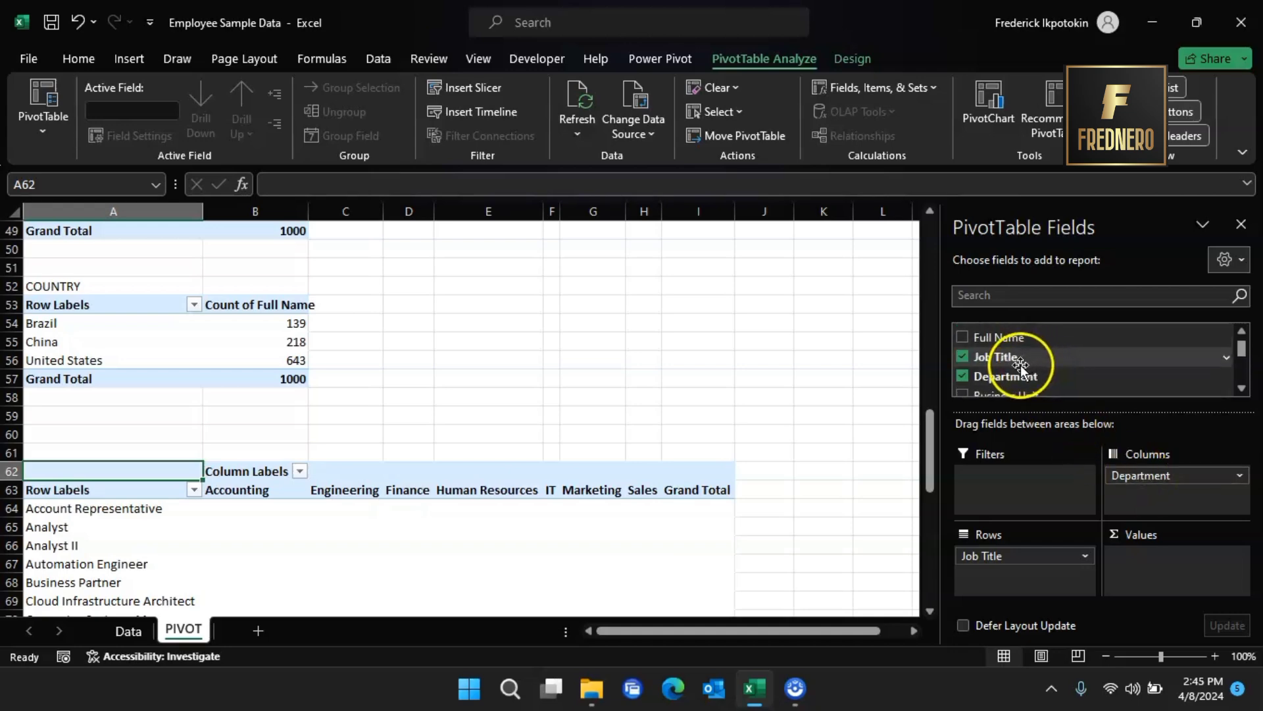
{"action": "left_click_drag", "start_coordinate": [1017, 337], "coordinate": [1165, 566]}
- Remove the Grand Total column from the job title by department PivotTable
{"action": "scroll", "coordinate": [818, 468], "scroll_direction": "down", "scroll_amount": 12}
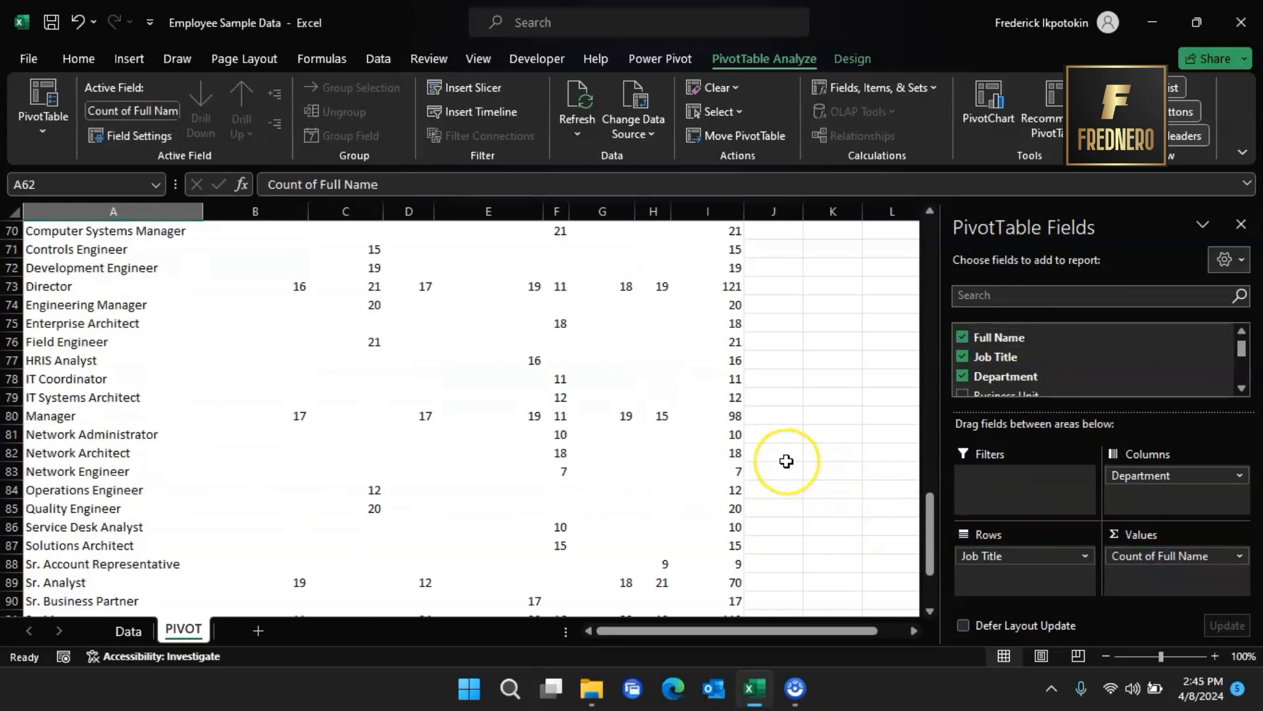
{"action": "scroll", "coordinate": [783, 457], "scroll_direction": "down", "scroll_amount": 1}
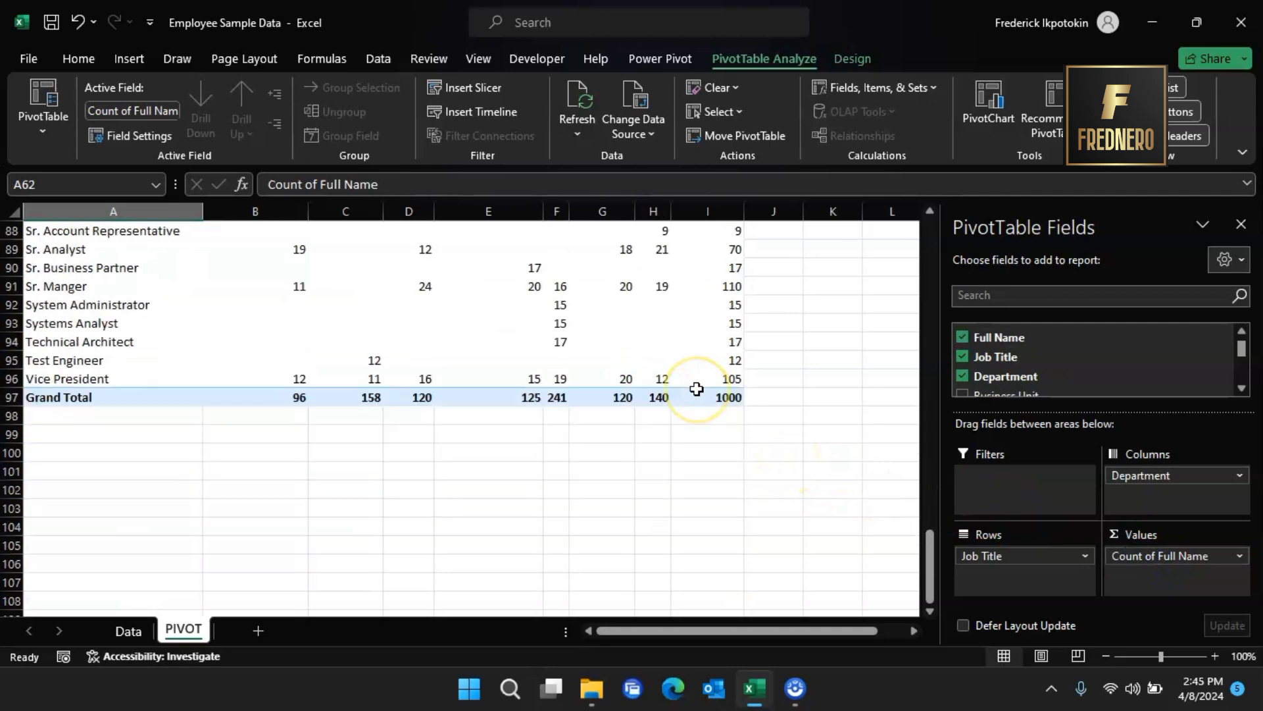
{"action": "scroll", "coordinate": [696, 389], "scroll_direction": "up", "scroll_amount": 6}
{"action": "scroll", "coordinate": [697, 389], "scroll_direction": "up", "scroll_amount": 8}
{"action": "scroll", "coordinate": [720, 395], "scroll_direction": "down", "scroll_amount": 3}
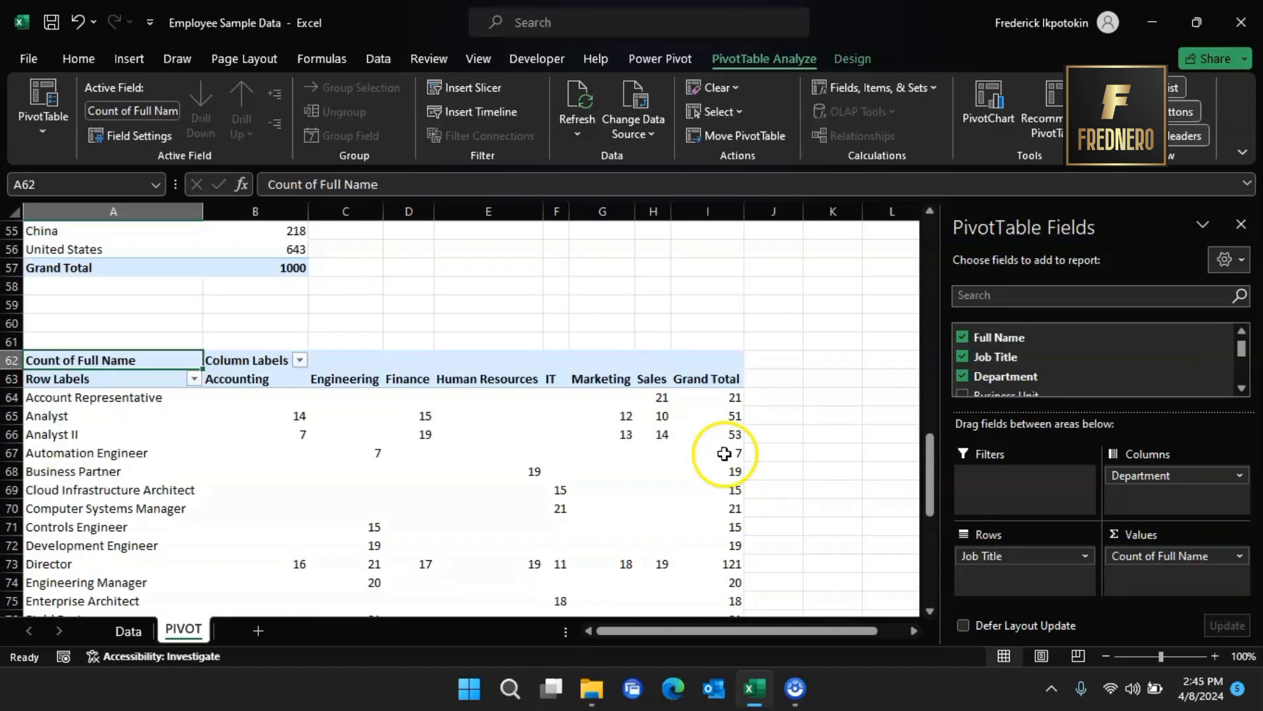
{"action": "right_click", "coordinate": [722, 379]}
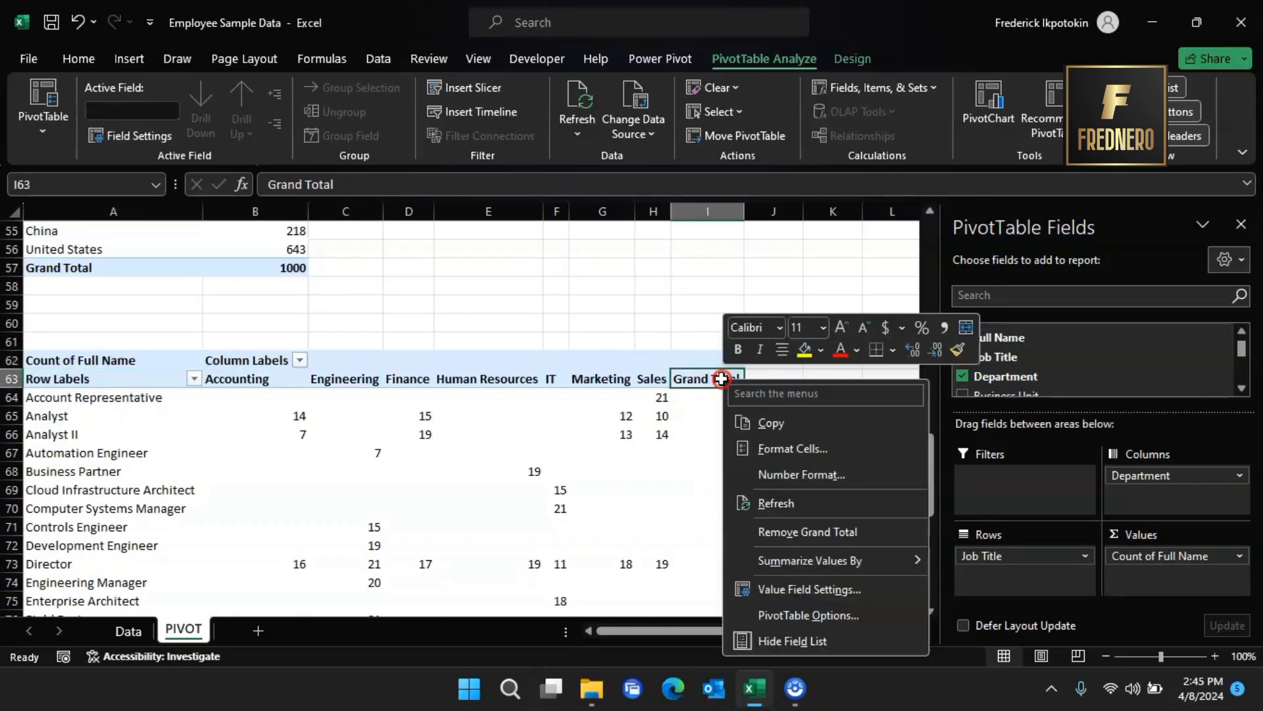
{"action": "left_click", "coordinate": [843, 533]}
- Review the PivotTables on the PIVOT sheet, from the job title by department table back to the earlier ones
{"action": "scroll", "coordinate": [796, 520], "scroll_direction": "down", "scroll_amount": 7}
{"action": "scroll", "coordinate": [761, 505], "scroll_direction": "down", "scroll_amount": 7}
{"action": "scroll", "coordinate": [737, 511], "scroll_direction": "up", "scroll_amount": 18}
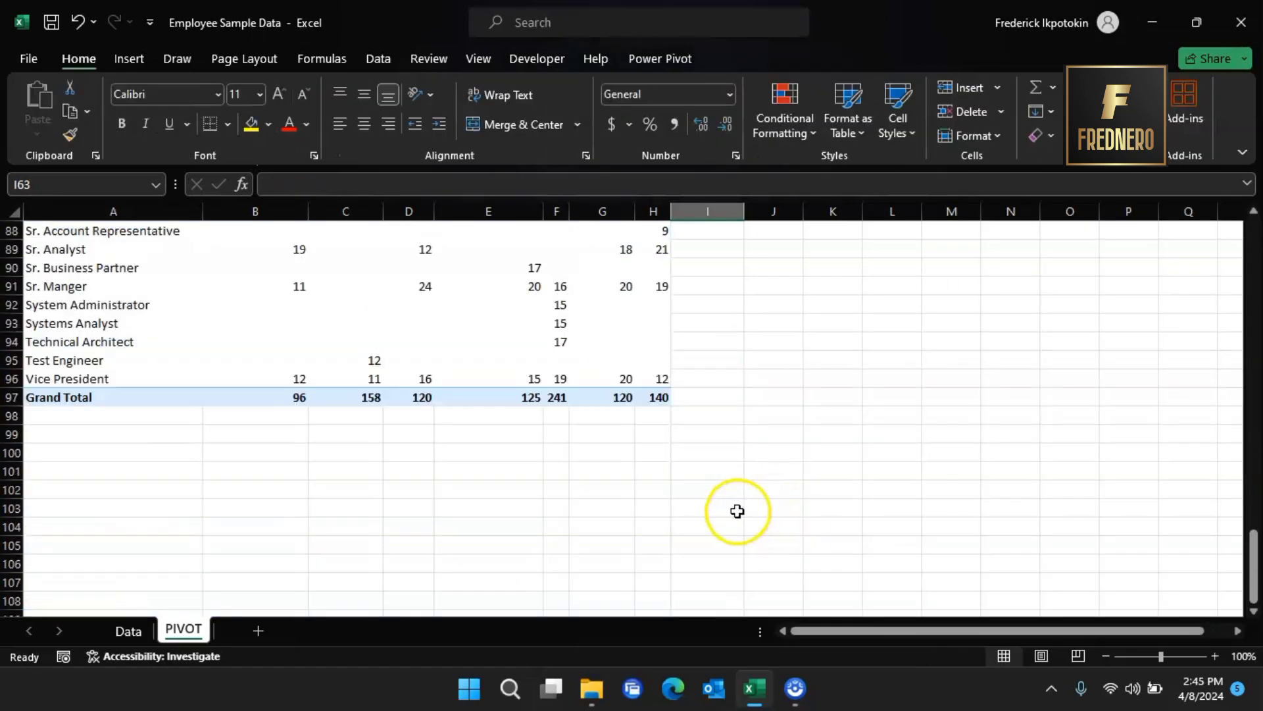
{"action": "scroll", "coordinate": [642, 528], "scroll_direction": "up", "scroll_amount": 7}
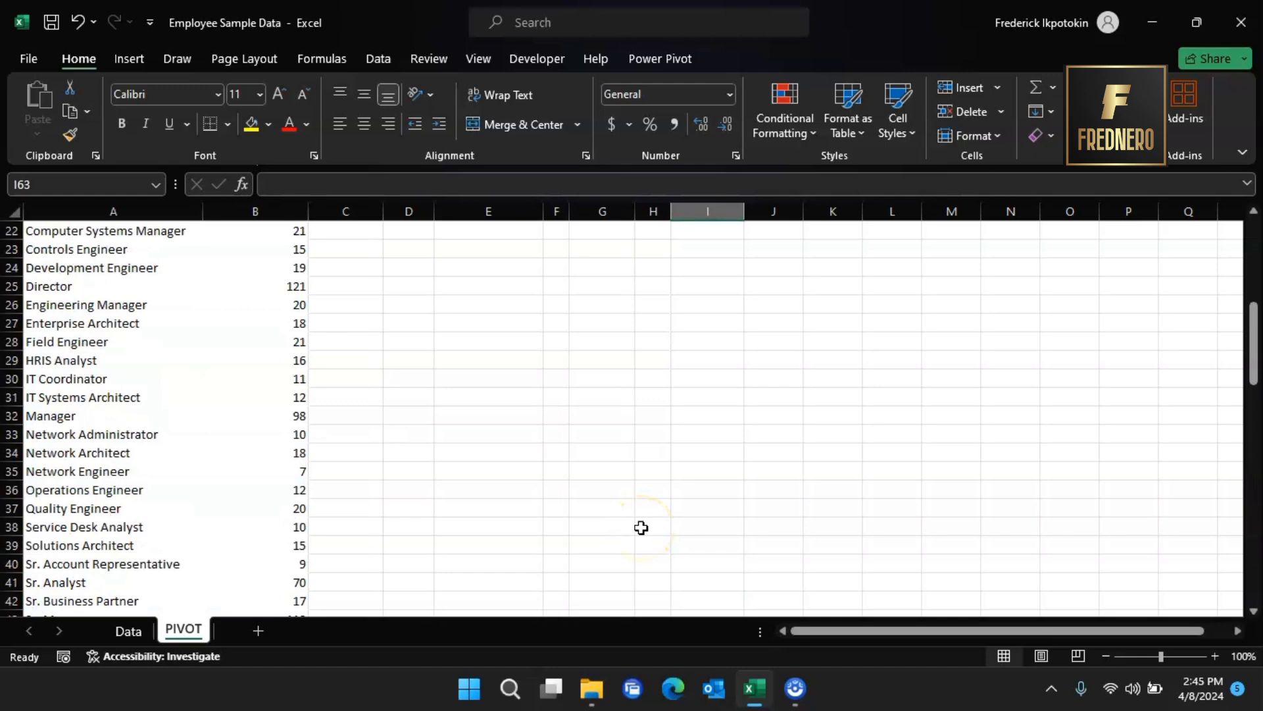
{"action": "scroll", "coordinate": [641, 528], "scroll_direction": "up", "scroll_amount": 7}
{"action": "scroll", "coordinate": [507, 524], "scroll_direction": "down", "scroll_amount": 20}
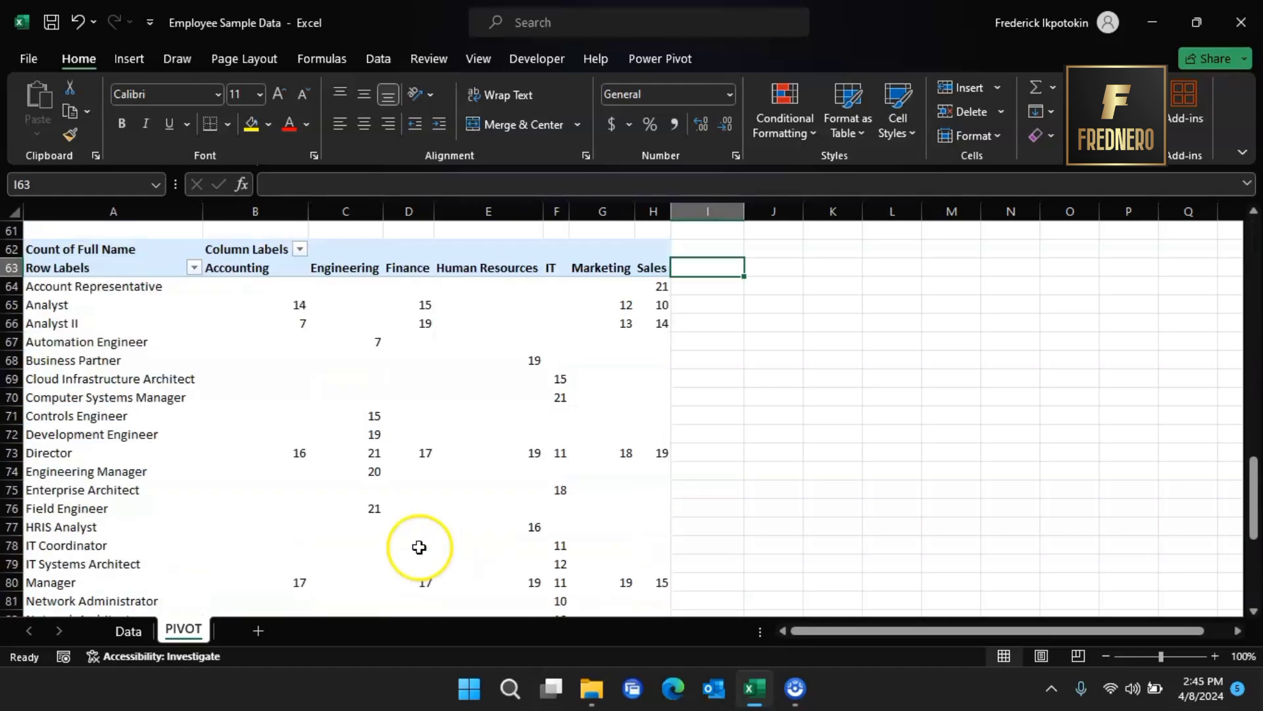
{"action": "scroll", "coordinate": [112, 502], "scroll_direction": "down", "scroll_amount": 9}
- Insert a fifth PivotTable from TBL_Employees on the existing PIVOT worksheet at cell A102
{"action": "left_click", "coordinate": [67, 469]}
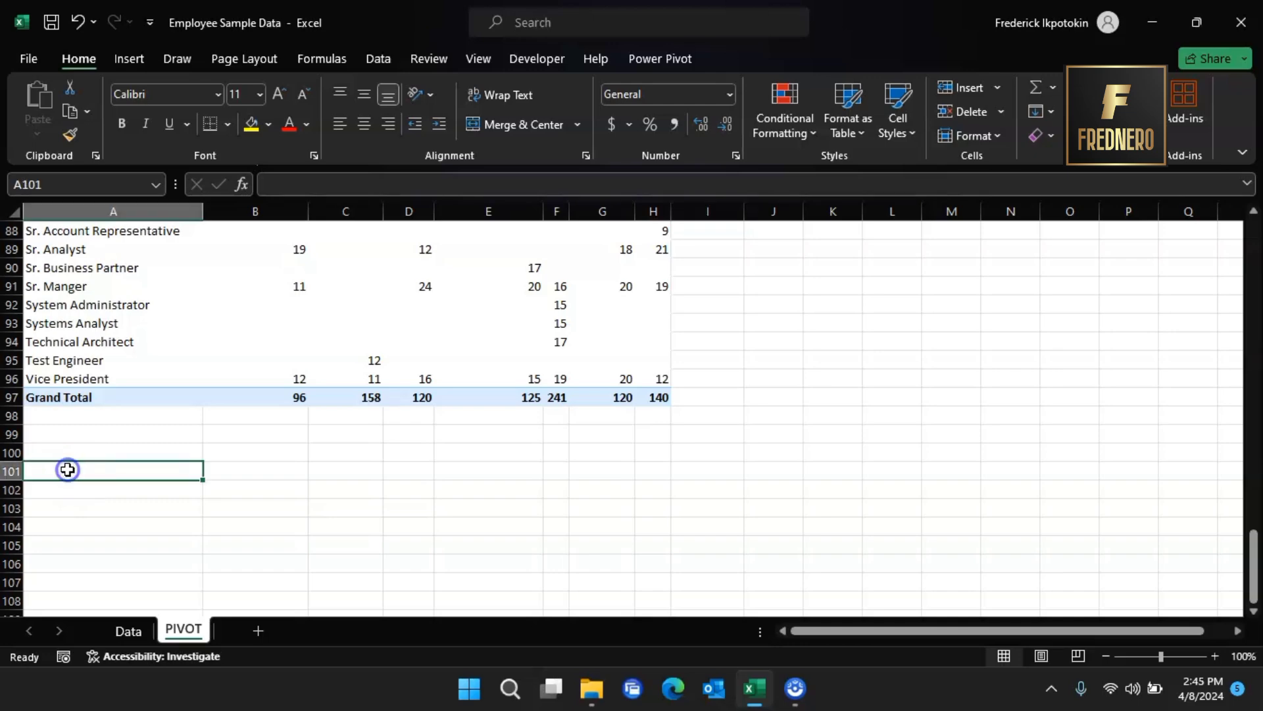
{"action": "left_click", "coordinate": [128, 631]}
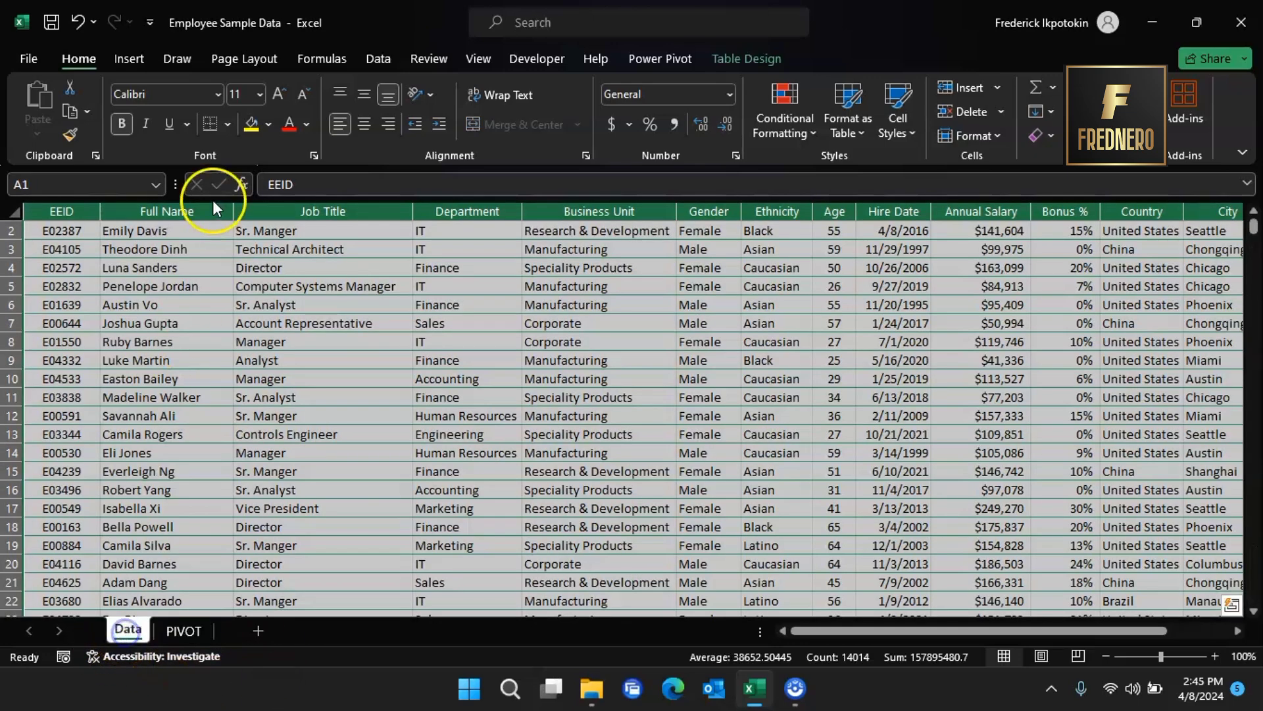
{"action": "left_click", "coordinate": [129, 60]}
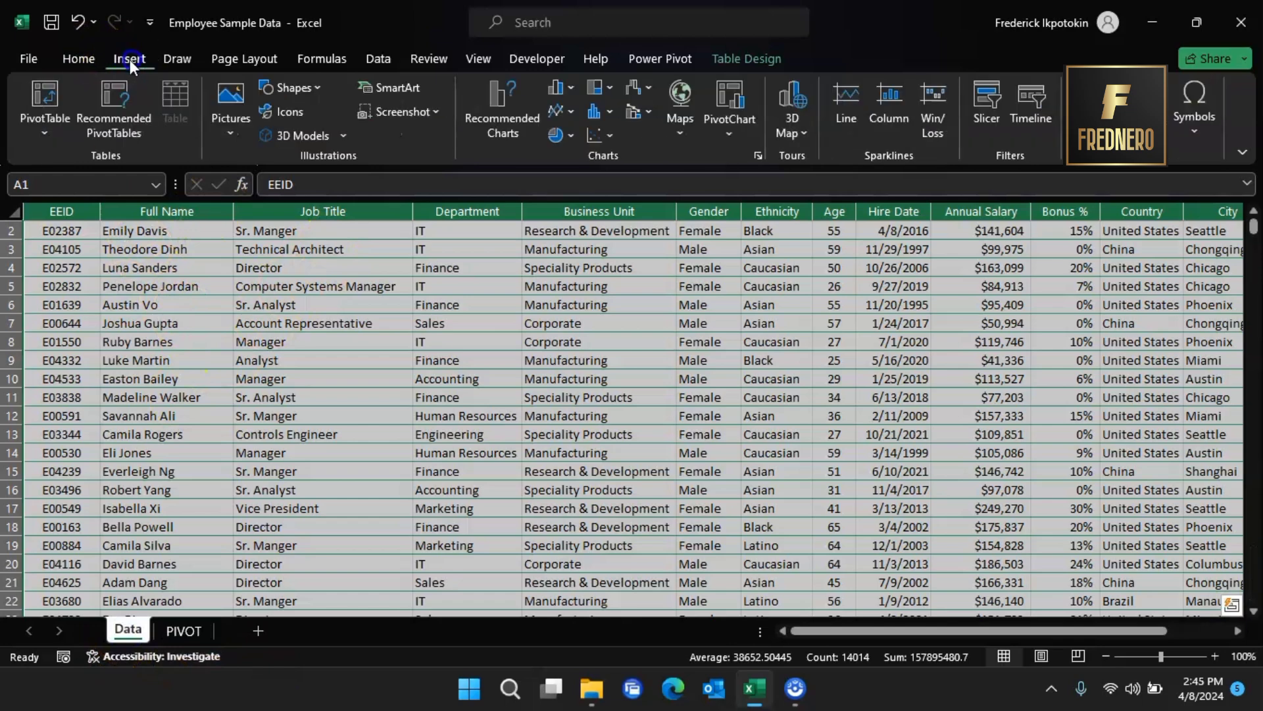
{"action": "left_click", "coordinate": [46, 122]}
{"action": "left_click", "coordinate": [77, 166]}
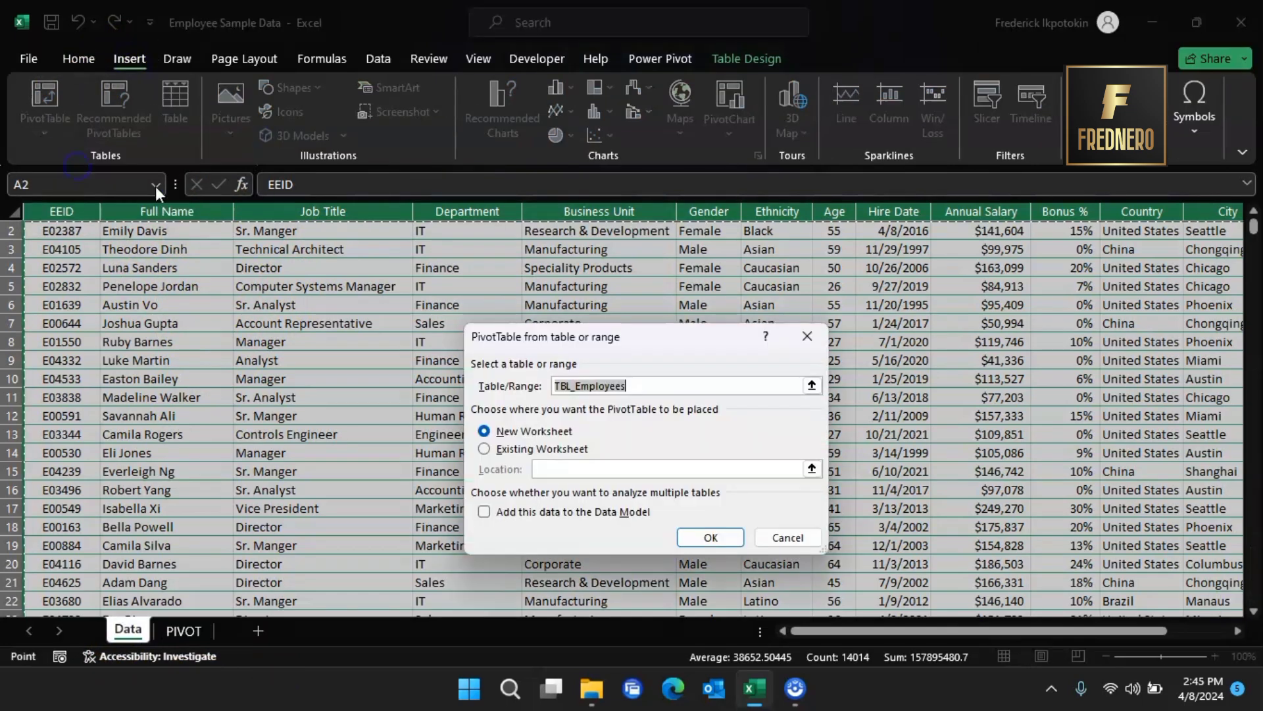
{"action": "left_click", "coordinate": [487, 450]}
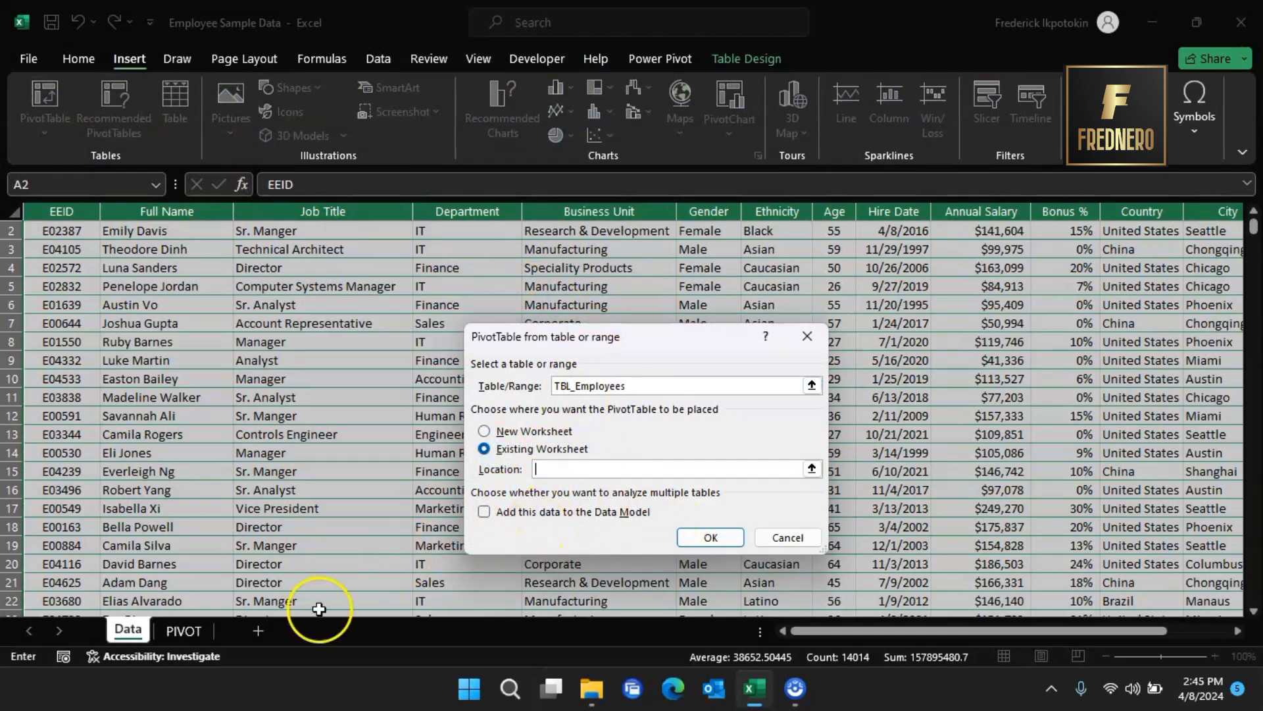
{"action": "left_click", "coordinate": [183, 631]}
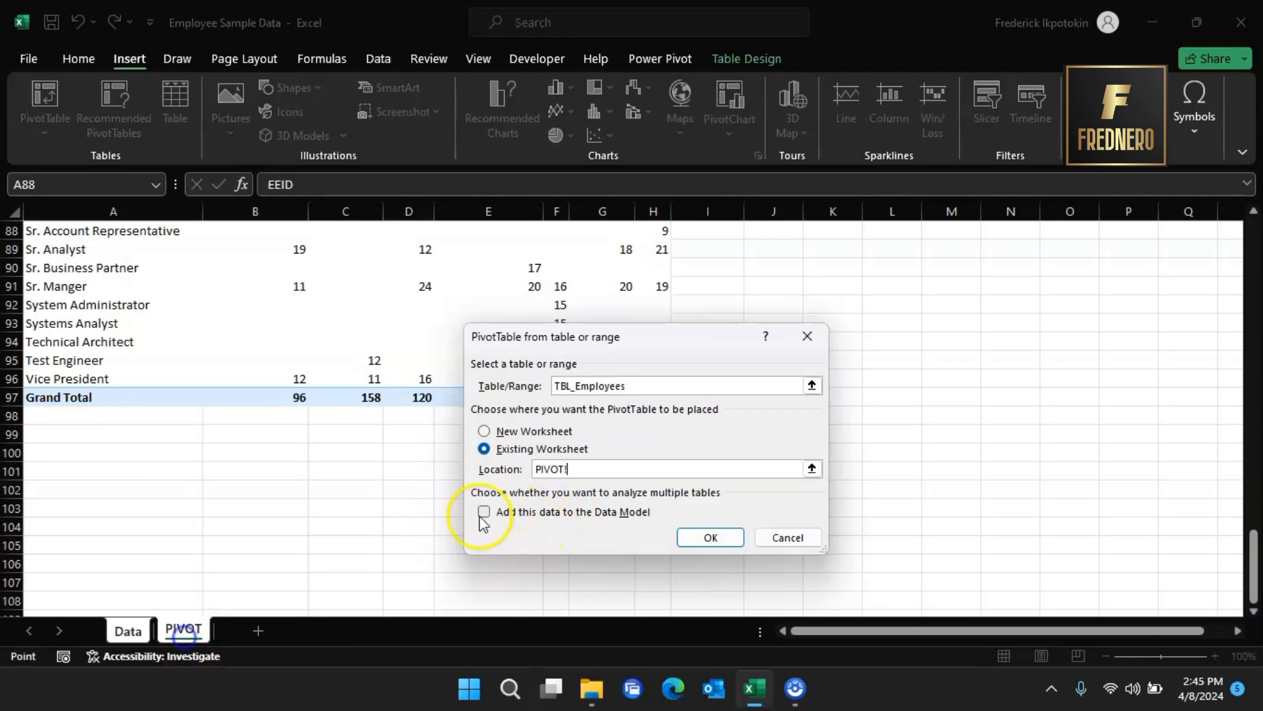
{"action": "left_click", "coordinate": [56, 524]}
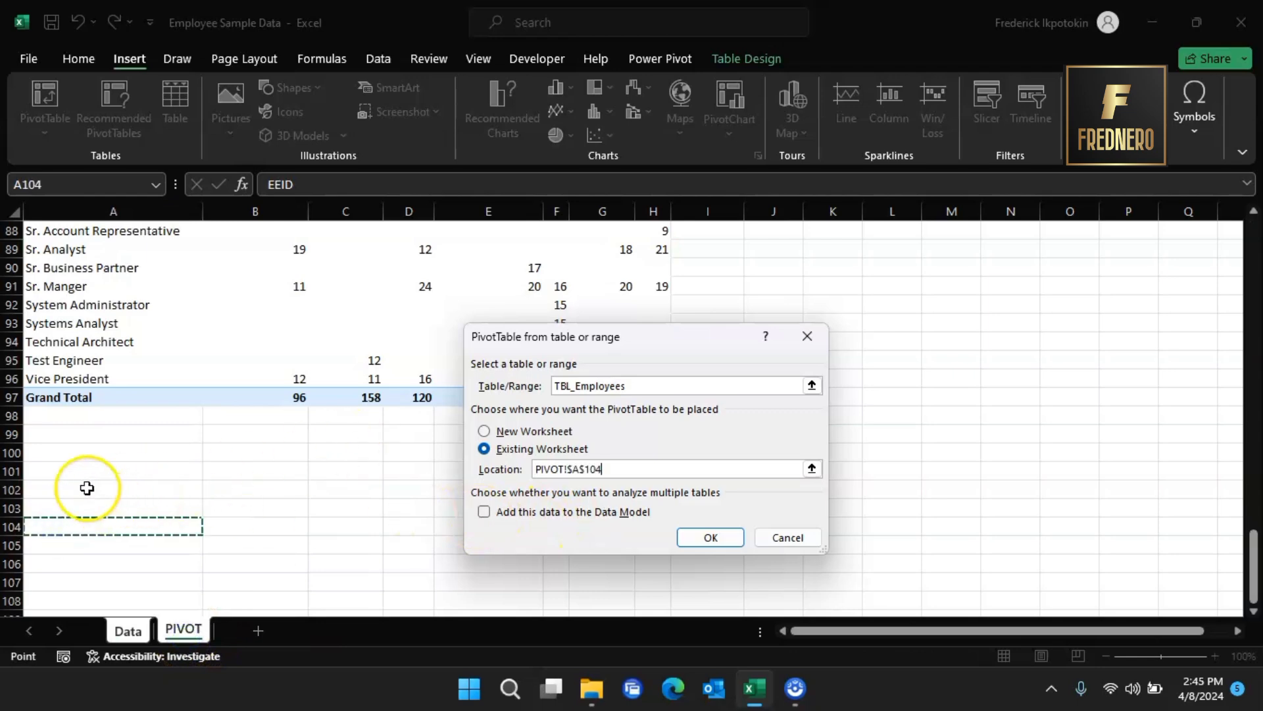
{"action": "left_click", "coordinate": [61, 492]}
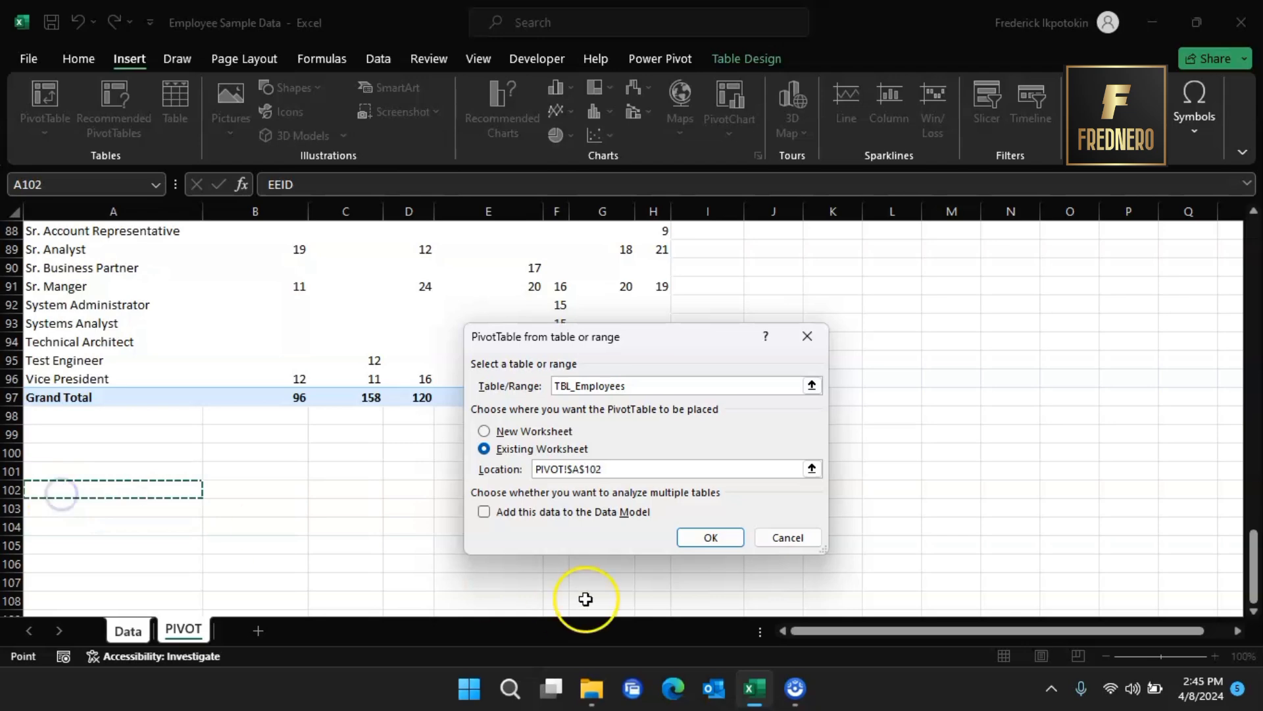
{"action": "left_click", "coordinate": [709, 536]}
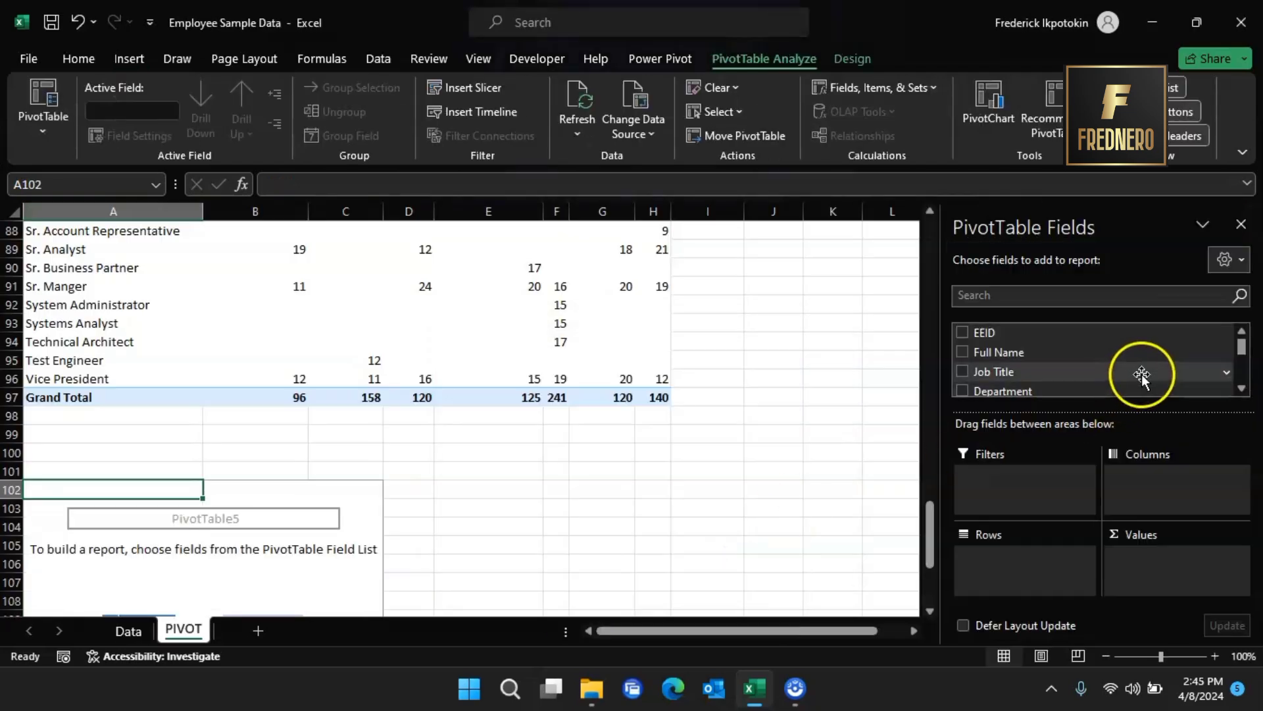
- Add Department as the row field of the PivotTable at A102
{"action": "scroll", "coordinate": [1141, 376], "scroll_direction": "down", "scroll_amount": 3}
{"action": "scroll", "coordinate": [1143, 374], "scroll_direction": "down", "scroll_amount": 3}
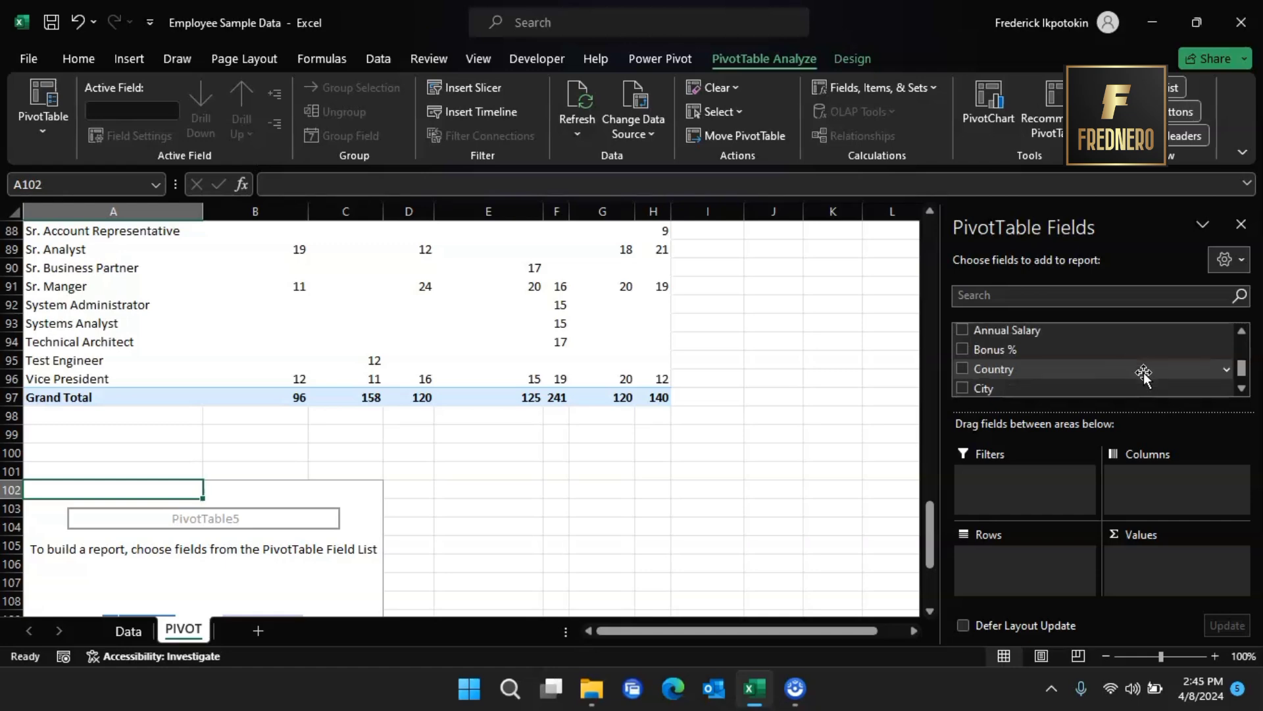
{"action": "scroll", "coordinate": [1144, 373], "scroll_direction": "up", "scroll_amount": 2}
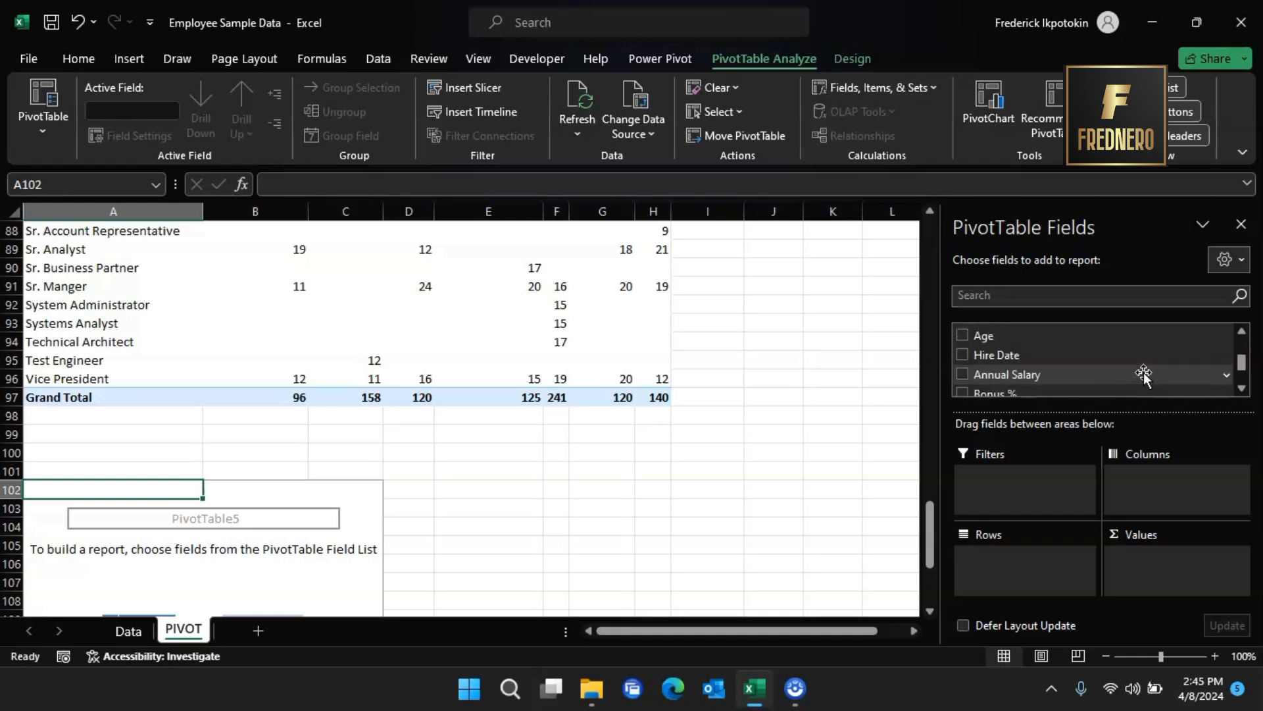
{"action": "scroll", "coordinate": [1142, 372], "scroll_direction": "down", "scroll_amount": 2}
{"action": "scroll", "coordinate": [1119, 356], "scroll_direction": "up", "scroll_amount": 2}
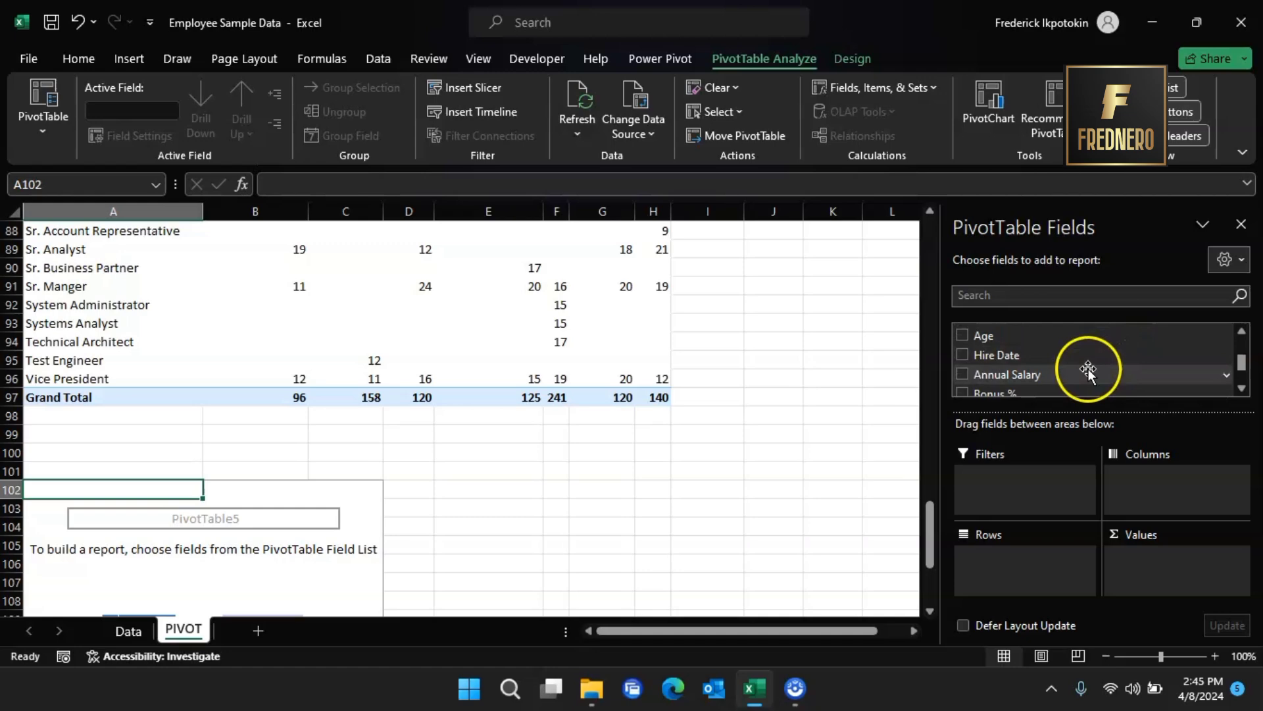
{"action": "scroll", "coordinate": [1032, 369], "scroll_direction": "up", "scroll_amount": 5}
{"action": "left_click", "coordinate": [1033, 355]}
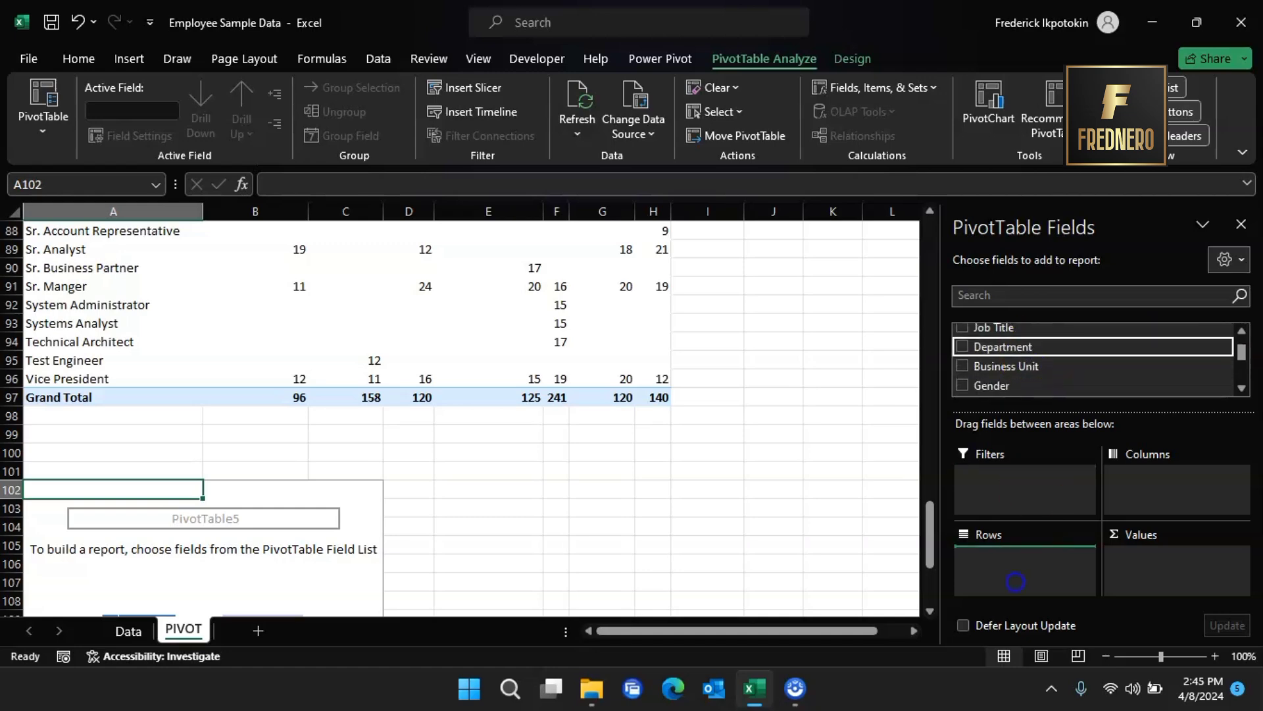
- Add the sum of Annual Salary as the values of the department PivotTable at A102
{"action": "scroll", "coordinate": [1086, 388], "scroll_direction": "down", "scroll_amount": 1}
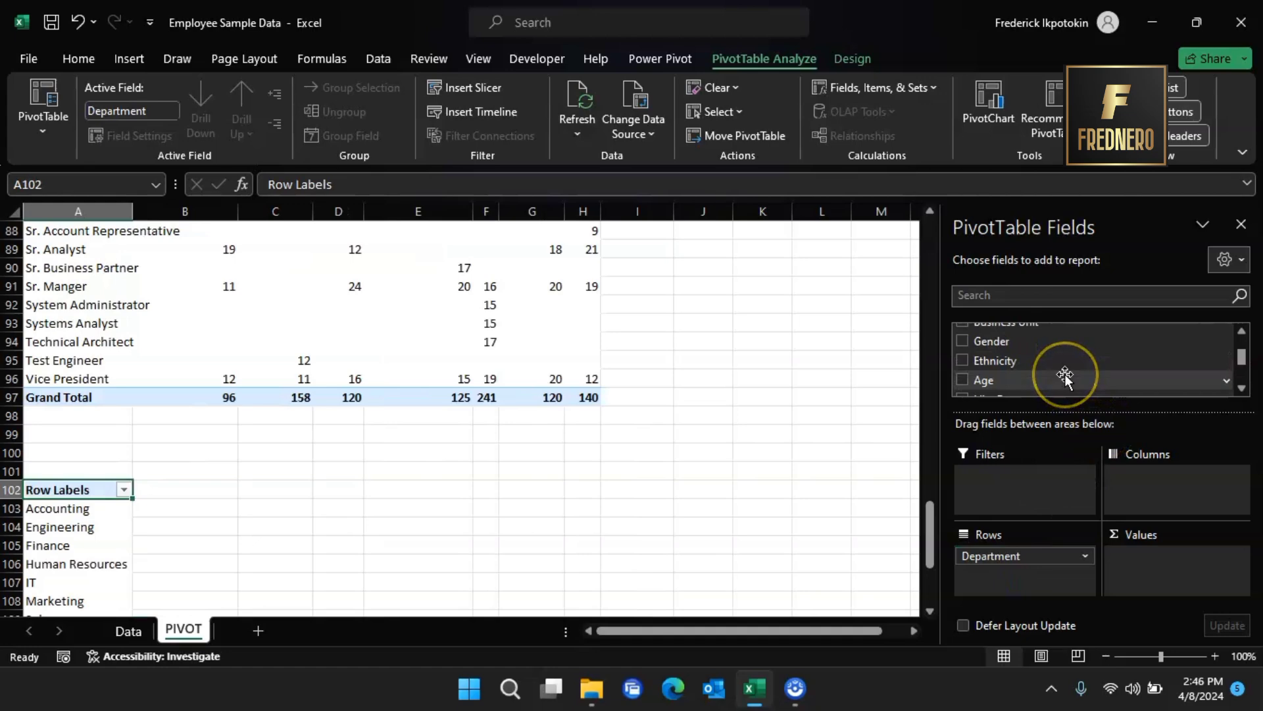
{"action": "scroll", "coordinate": [1065, 376], "scroll_direction": "up", "scroll_amount": 1}
{"action": "scroll", "coordinate": [1059, 372], "scroll_direction": "down", "scroll_amount": 3}
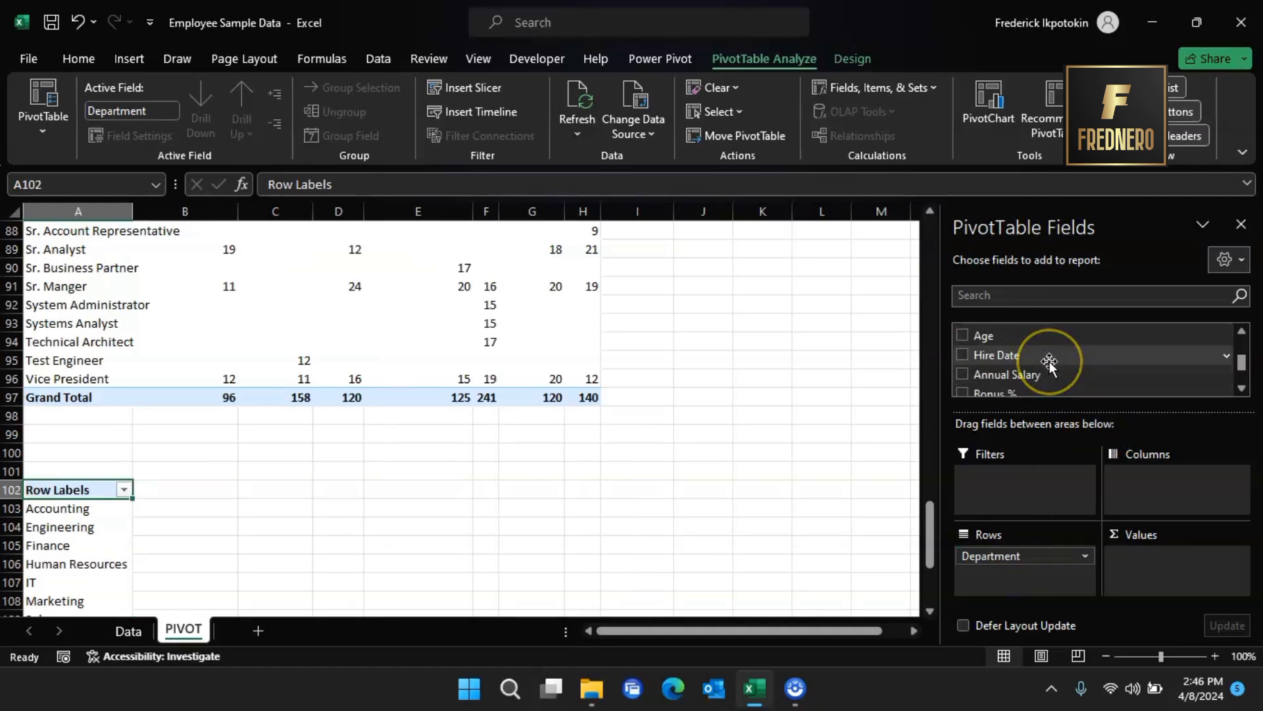
{"action": "scroll", "coordinate": [1053, 372], "scroll_direction": "down", "scroll_amount": 2}
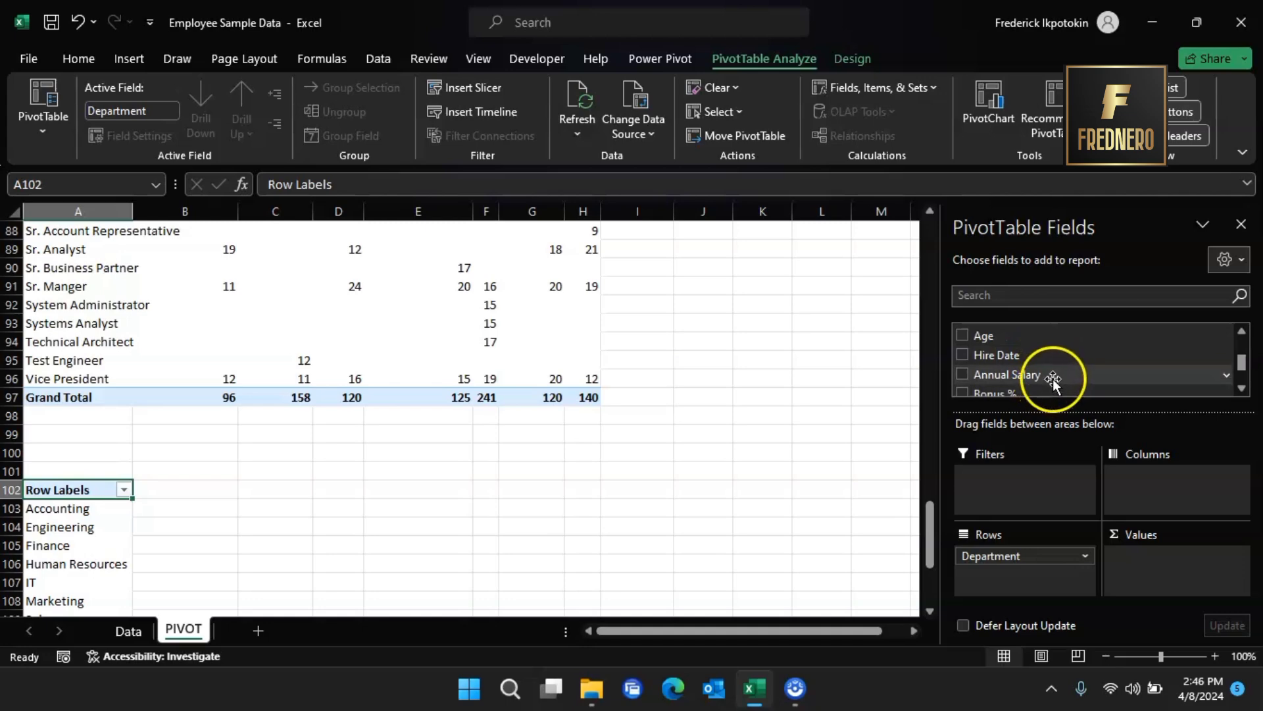
{"action": "scroll", "coordinate": [1057, 380], "scroll_direction": "up", "scroll_amount": 2}
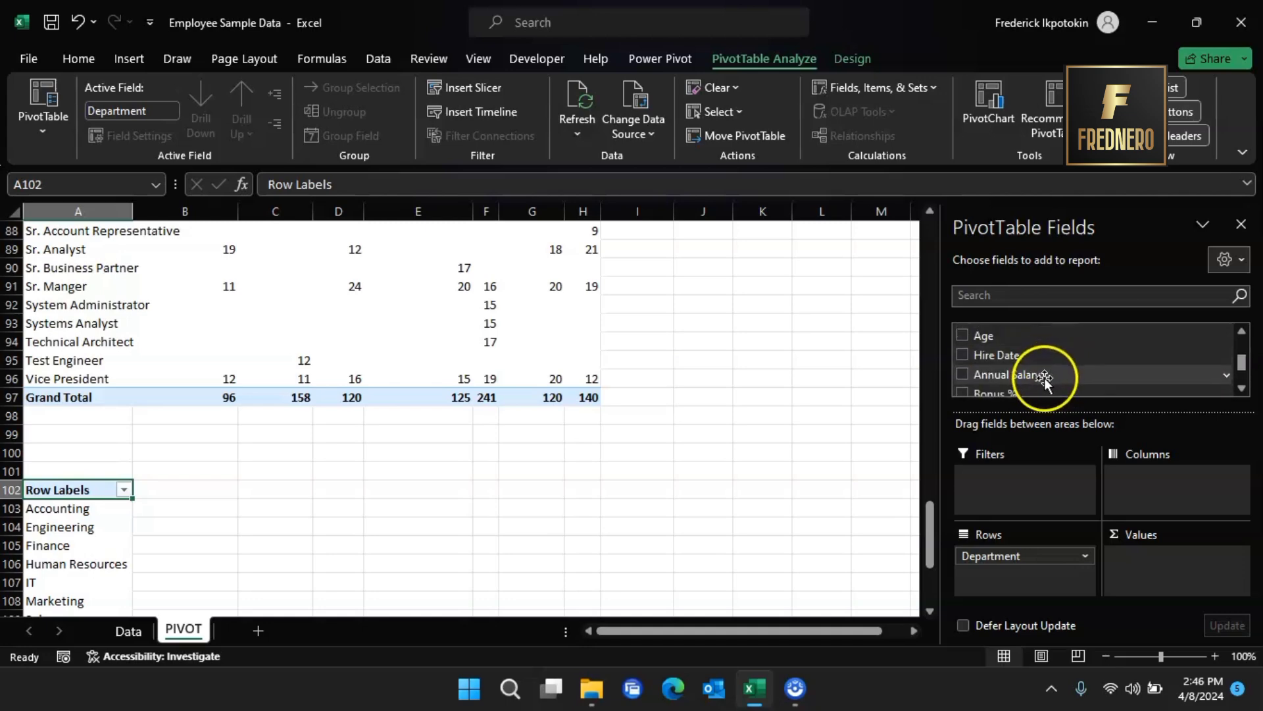
{"action": "left_click_drag", "start_coordinate": [1045, 377], "coordinate": [1077, 423]}
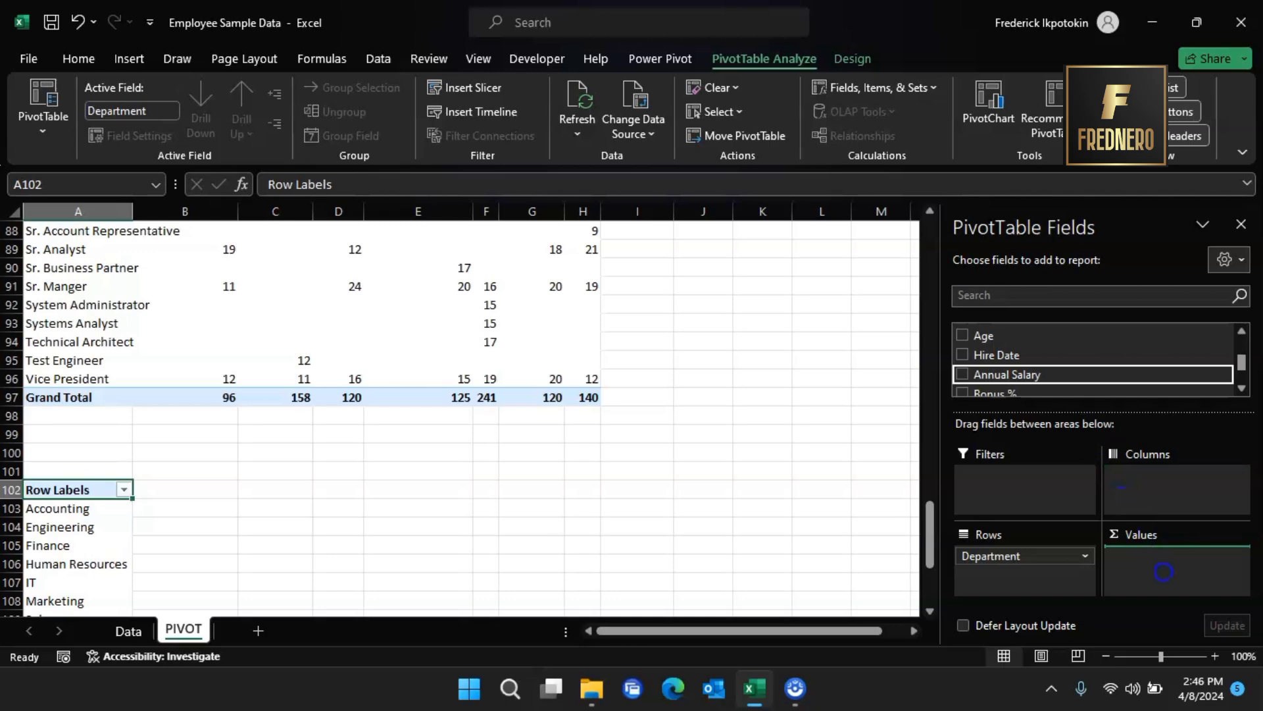
{"action": "left_click_drag", "start_coordinate": [1164, 571], "coordinate": [1164, 572]}
{"action": "scroll", "coordinate": [341, 451], "scroll_direction": "down", "scroll_amount": 3}
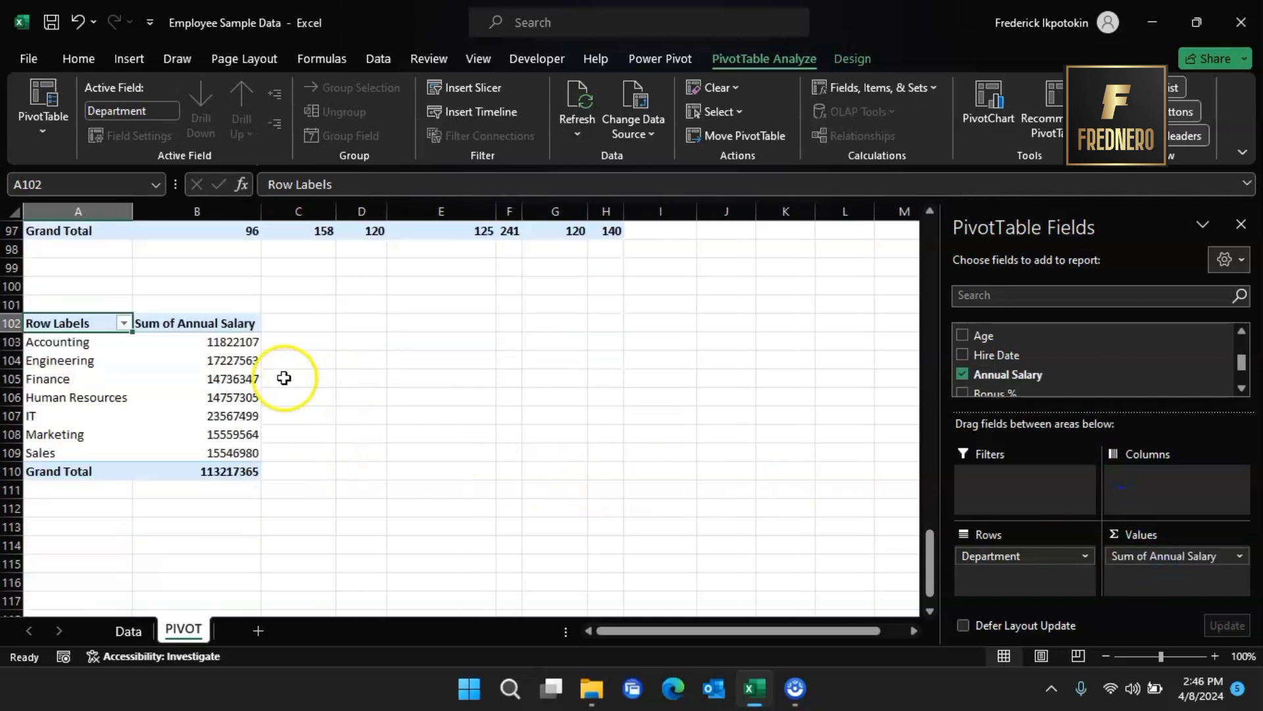
- Apply the dollar accounting number format to the annual salary values in B103:B110, including the grand total
{"action": "left_click_drag", "start_coordinate": [227, 341], "coordinate": [229, 472]}
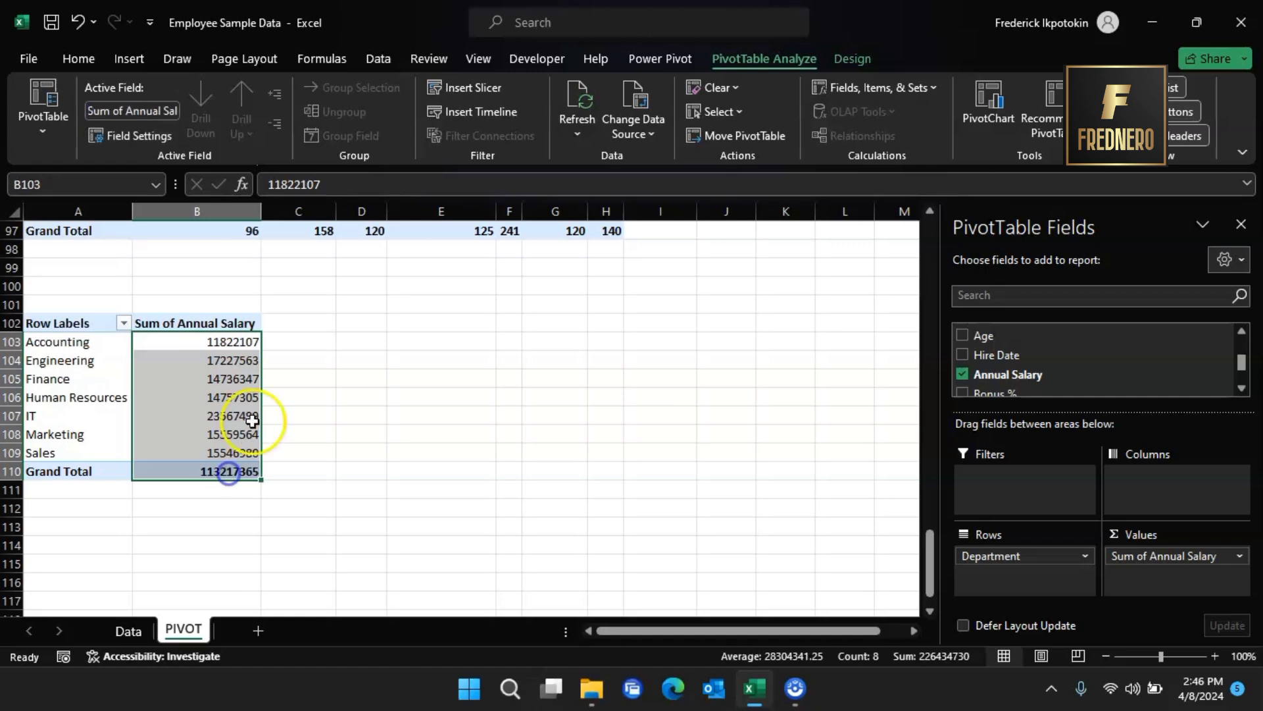
{"action": "left_click", "coordinate": [78, 58]}
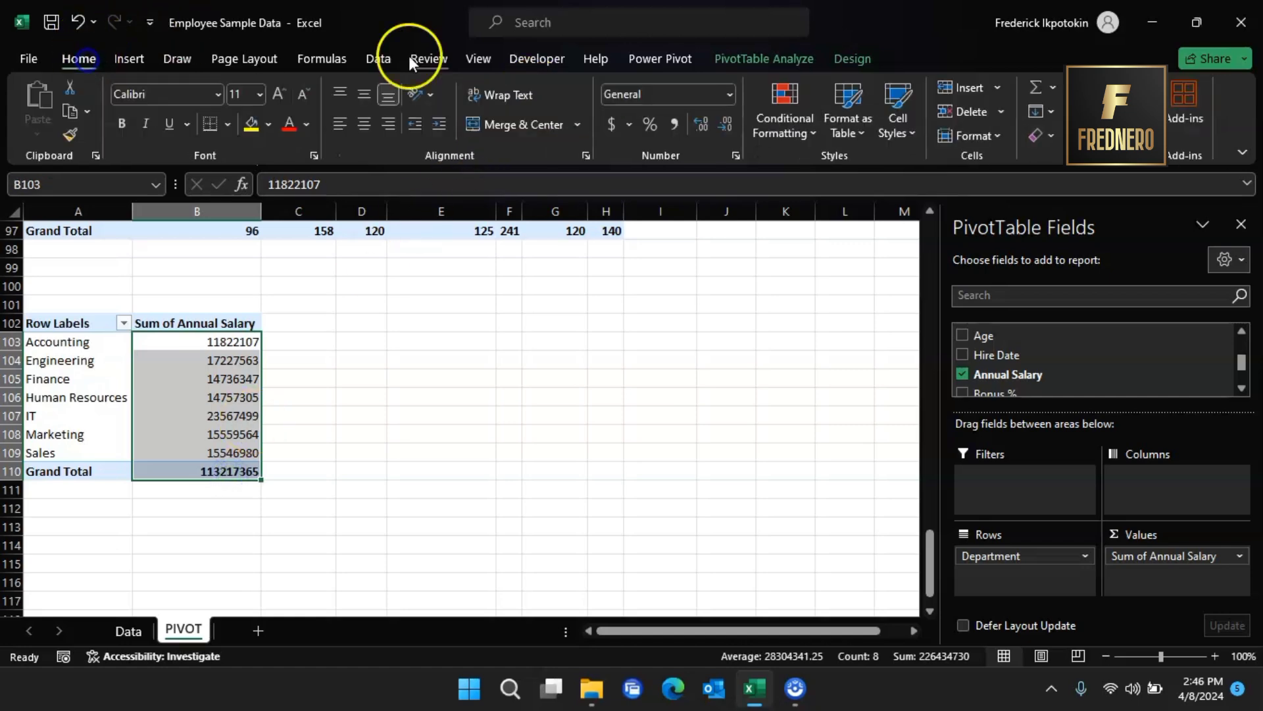
{"action": "left_click", "coordinate": [617, 131]}
- Add the heading ANNUAL INCOME FOR DEPT above the annual salary PivotTable, merged and centred across A101:B101
{"action": "scroll", "coordinate": [198, 399], "scroll_direction": "up", "scroll_amount": 3}
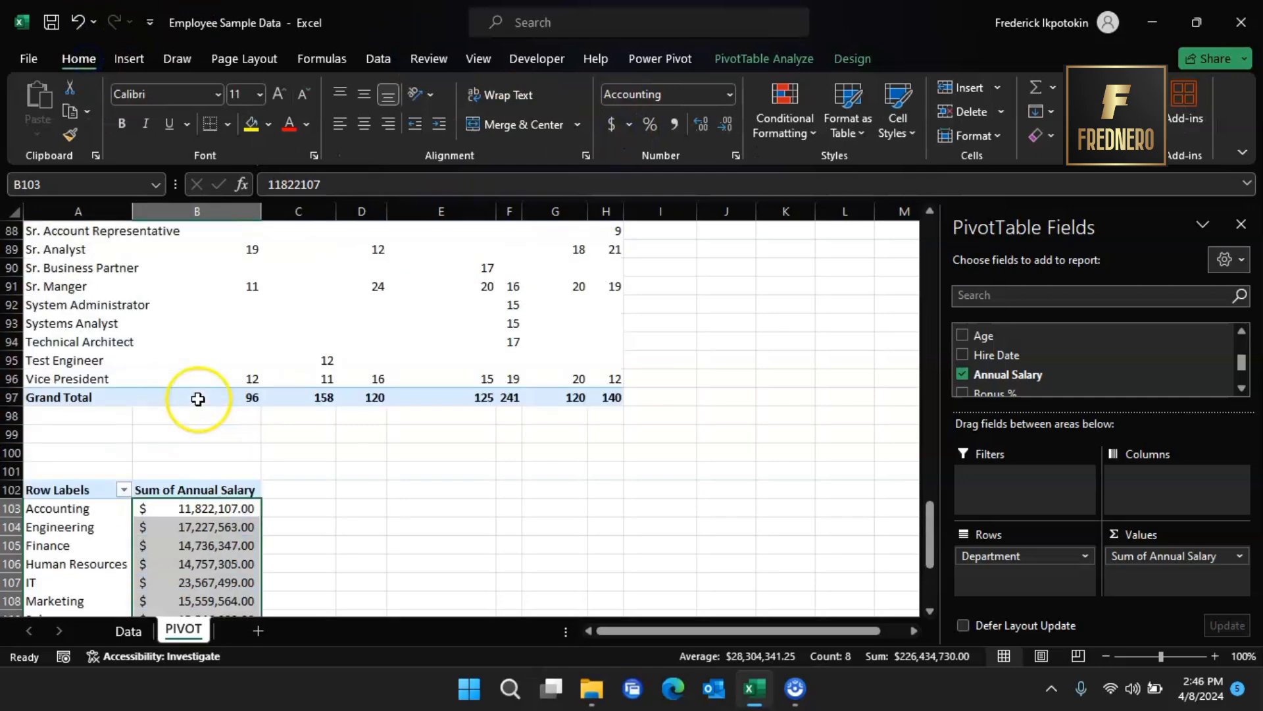
{"action": "scroll", "coordinate": [198, 399], "scroll_direction": "down", "scroll_amount": 3}
{"action": "scroll", "coordinate": [203, 418], "scroll_direction": "up", "scroll_amount": 11}
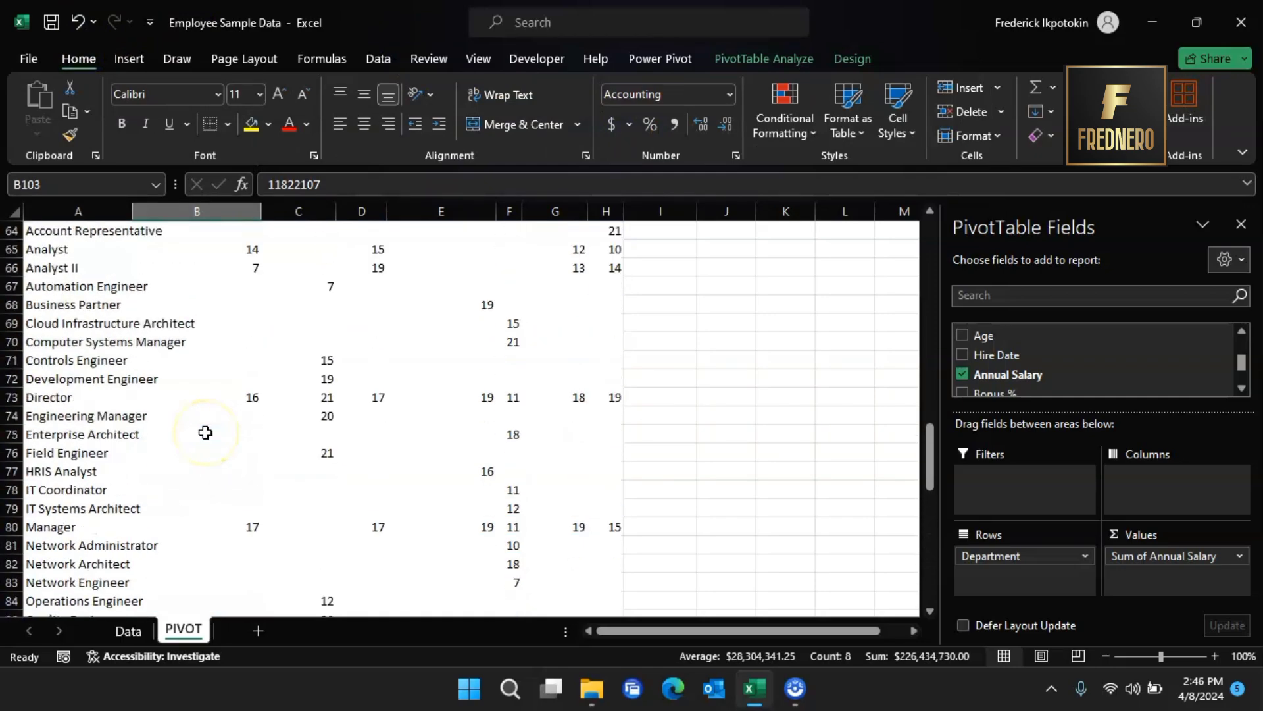
{"action": "scroll", "coordinate": [205, 432], "scroll_direction": "down", "scroll_amount": 9}
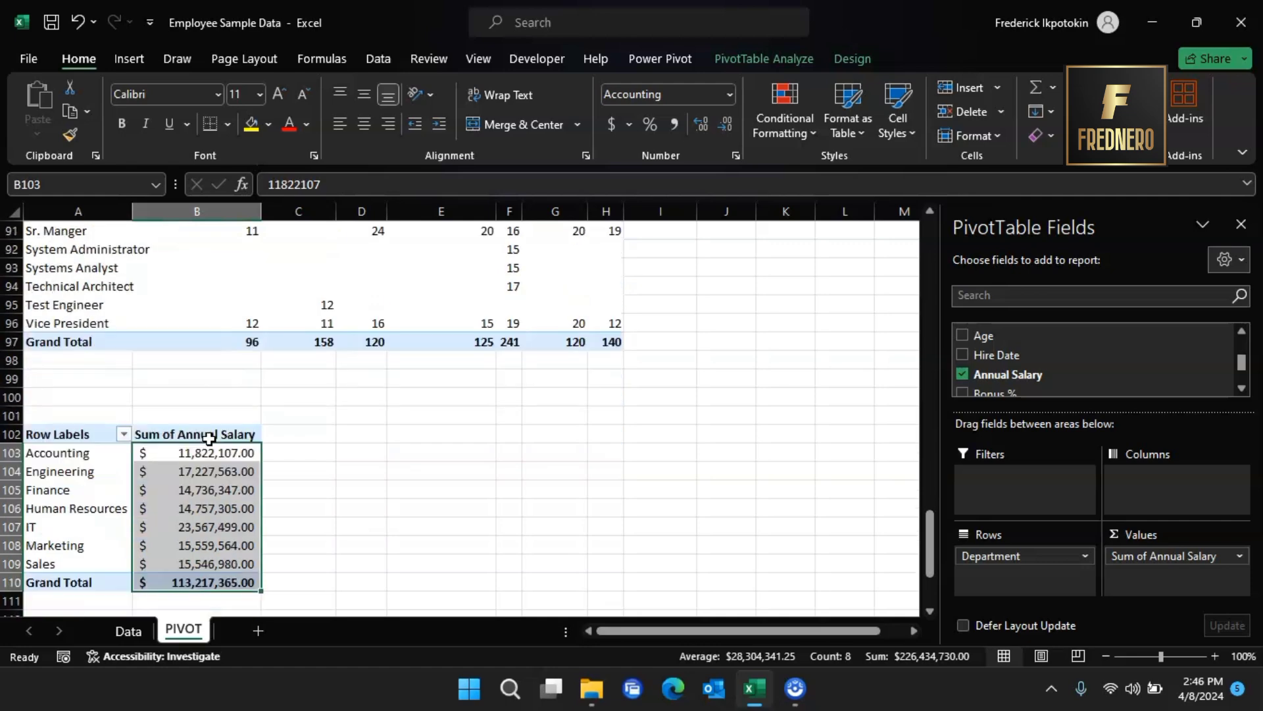
{"action": "scroll", "coordinate": [206, 436], "scroll_direction": "down", "scroll_amount": 4}
{"action": "scroll", "coordinate": [224, 431], "scroll_direction": "up", "scroll_amount": 4}
{"action": "left_click", "coordinate": [317, 432]}
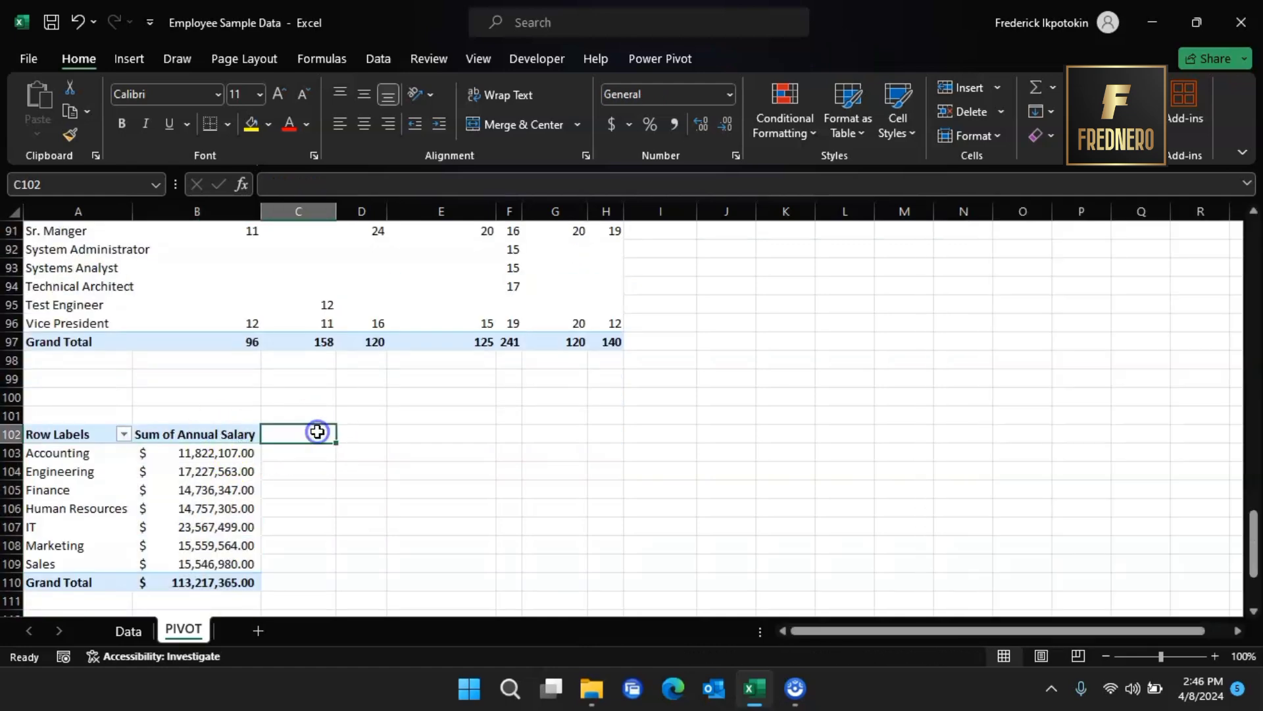
{"action": "scroll", "coordinate": [383, 361], "scroll_direction": "up", "scroll_amount": 20}
{"action": "scroll", "coordinate": [626, 359], "scroll_direction": "down", "scroll_amount": 10}
- Insert a 2-D clustered column PivotChart from the DEPARTMENT PivotTable, shrink it and place it beside that table
{"action": "scroll", "coordinate": [626, 359], "scroll_direction": "up", "scroll_amount": 18}
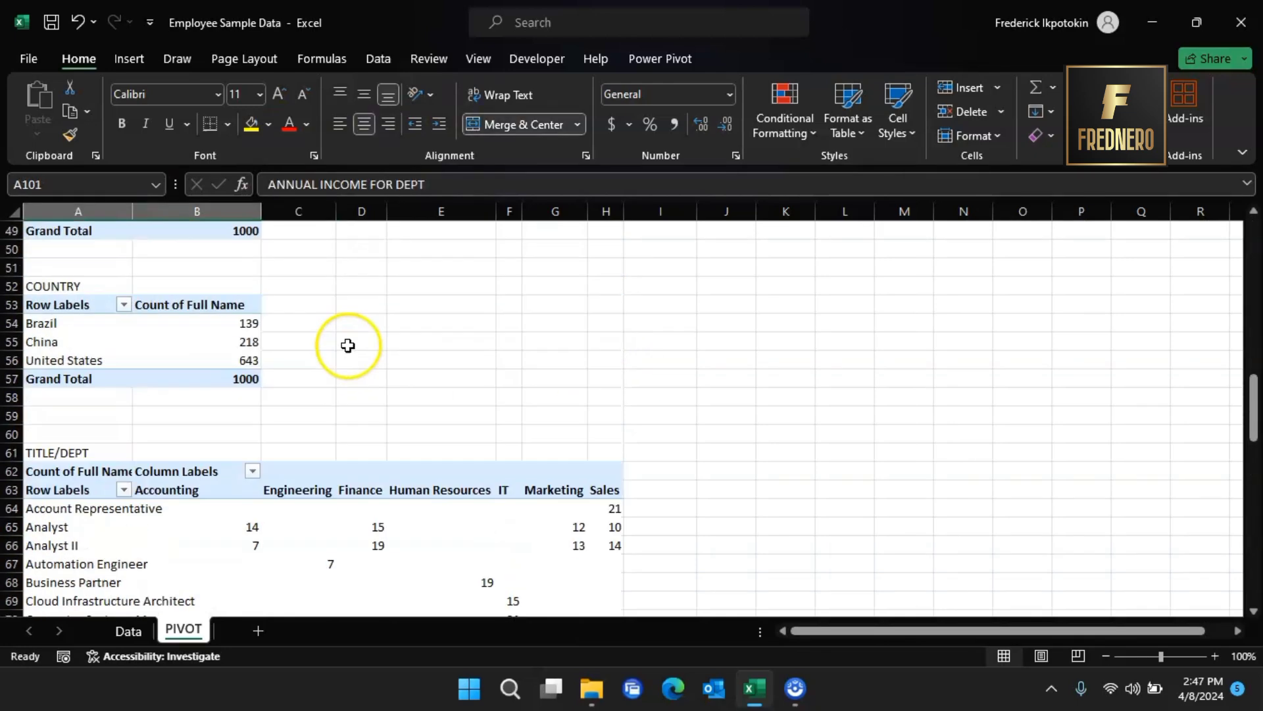
{"action": "scroll", "coordinate": [347, 345], "scroll_direction": "up", "scroll_amount": 16}
{"action": "scroll", "coordinate": [368, 257], "scroll_direction": "up", "scroll_amount": 2}
{"action": "left_click", "coordinate": [93, 305]}
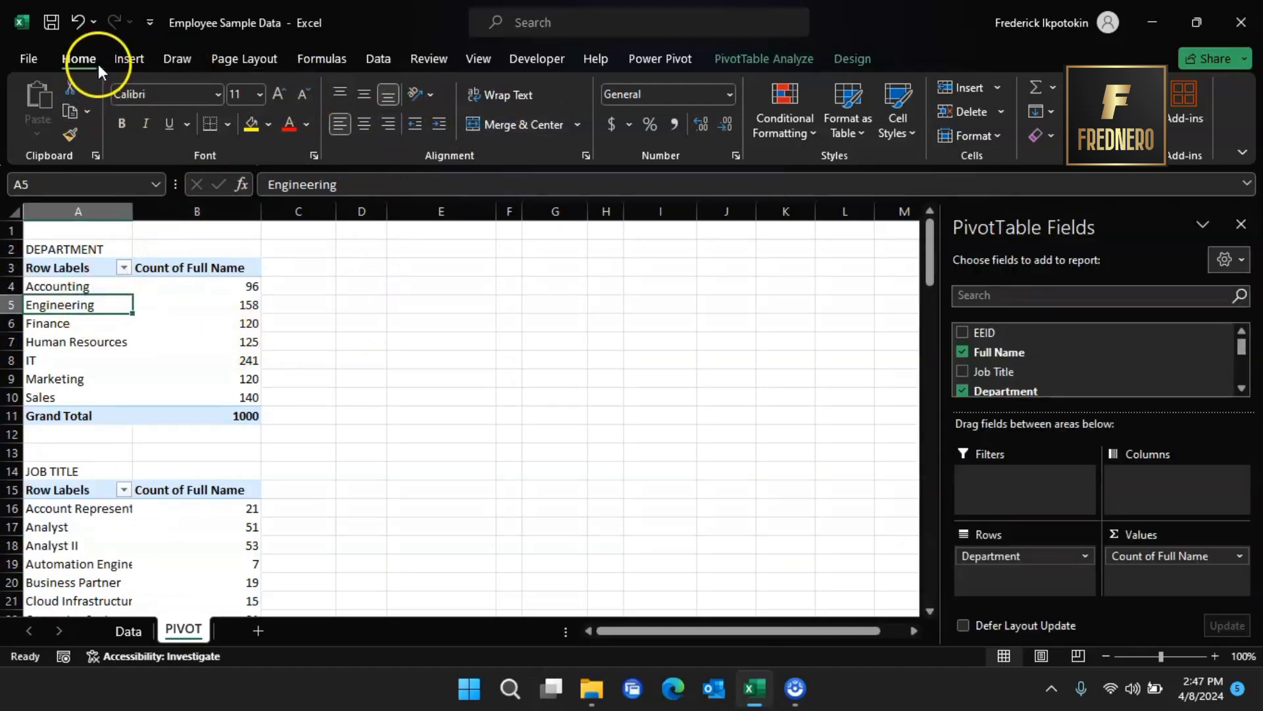
{"action": "left_click", "coordinate": [131, 59]}
{"action": "left_click", "coordinate": [570, 89]}
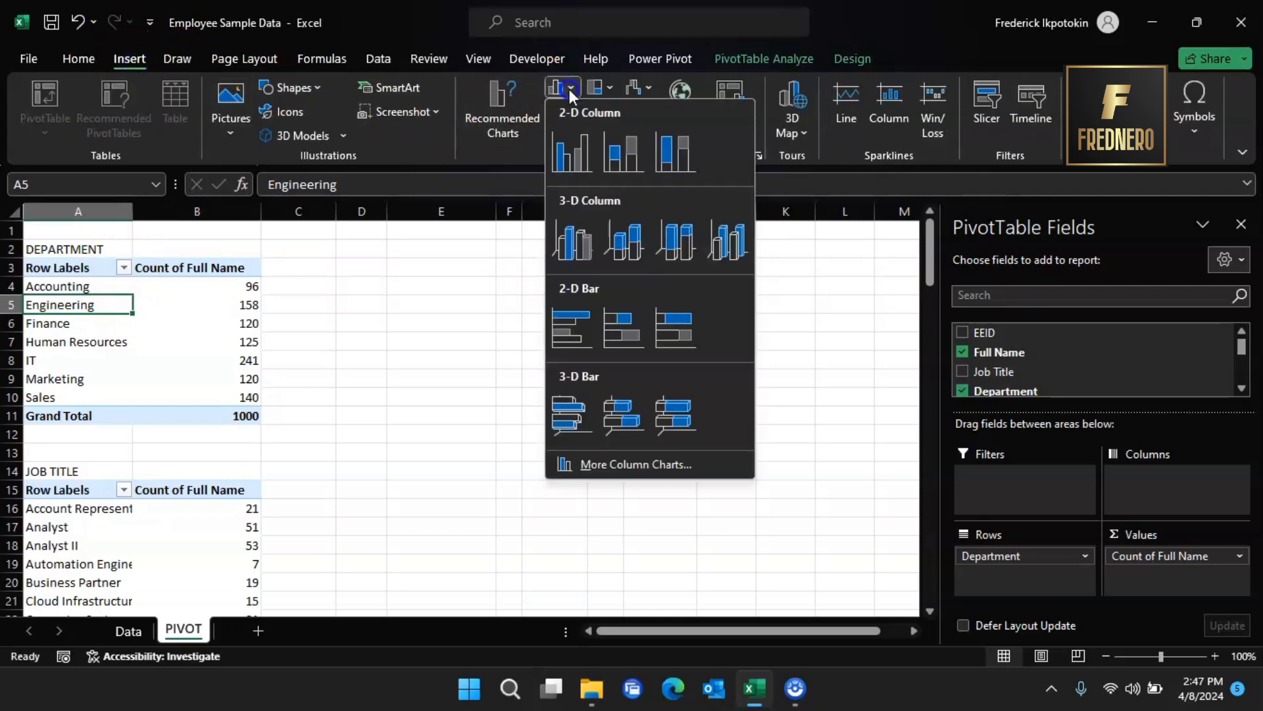
{"action": "left_click", "coordinate": [578, 156]}
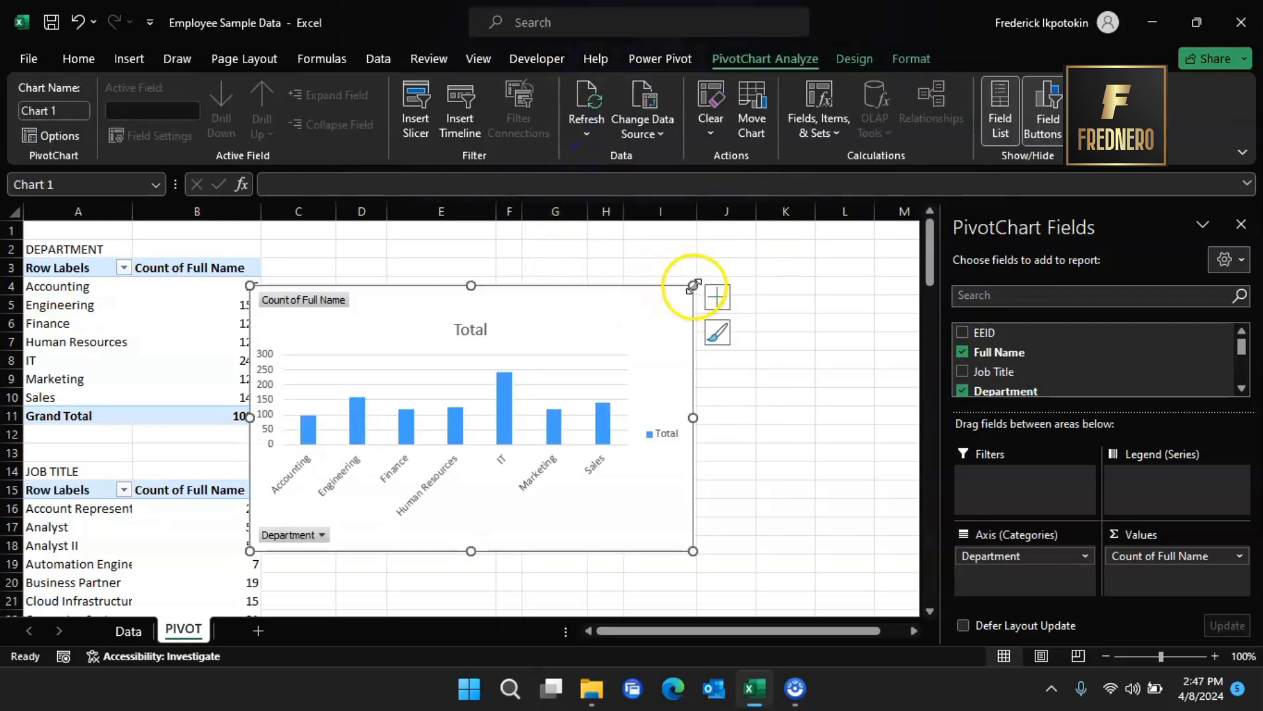
{"action": "left_click_drag", "start_coordinate": [693, 285], "coordinate": [573, 394]}
{"action": "left_click_drag", "start_coordinate": [507, 437], "coordinate": [536, 310]}
- Replace the department chart's title with DEPARTMENT
{"action": "left_click", "coordinate": [485, 301]}
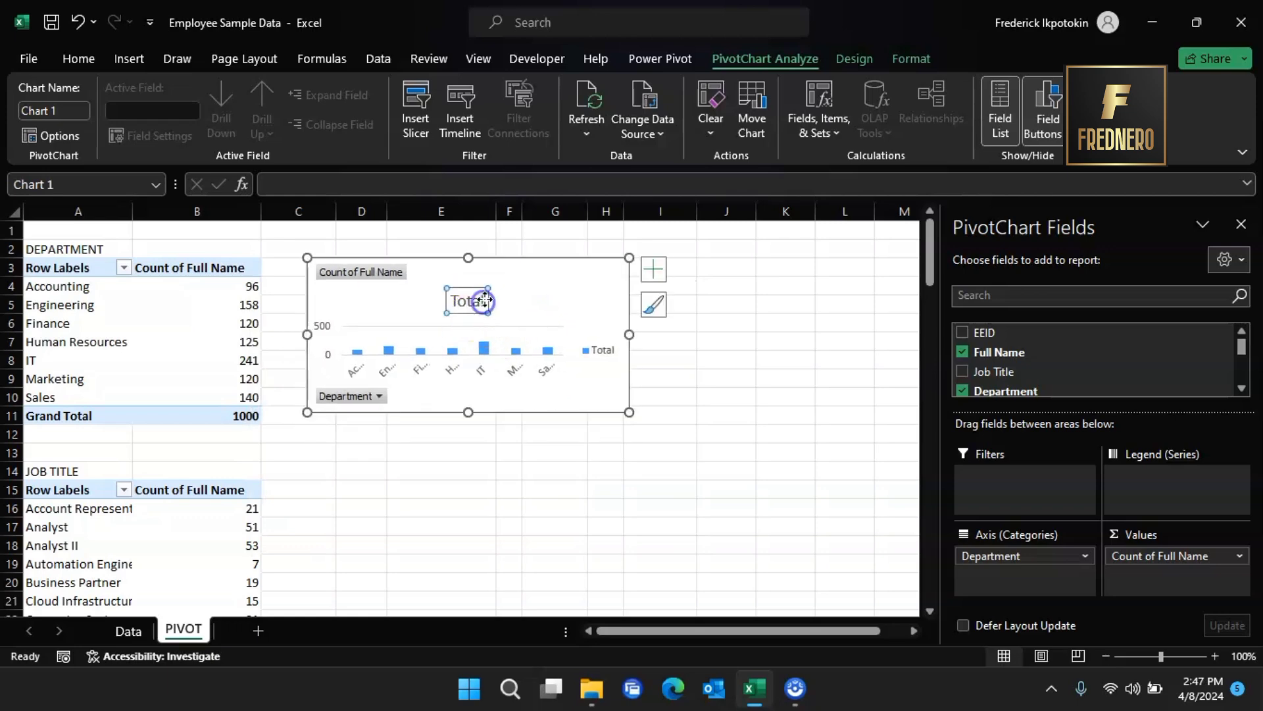
{"action": "left_click", "coordinate": [484, 302]}
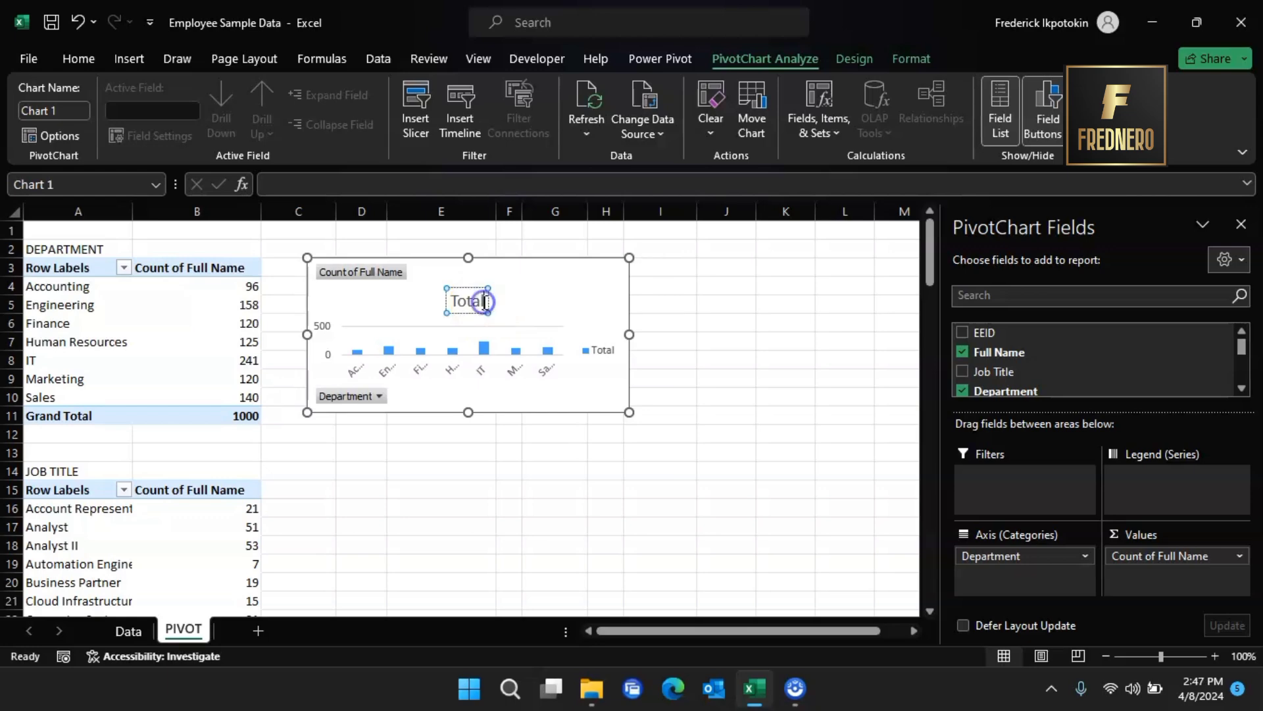
{"action": "key", "text": "BackSpace"}
{"action": "key", "text": "BackSpace"}
{"action": "key", "text": "BackSpace"}
{"action": "key", "text": "BackSpace"}
{"action": "key", "text": "BackSpace"}
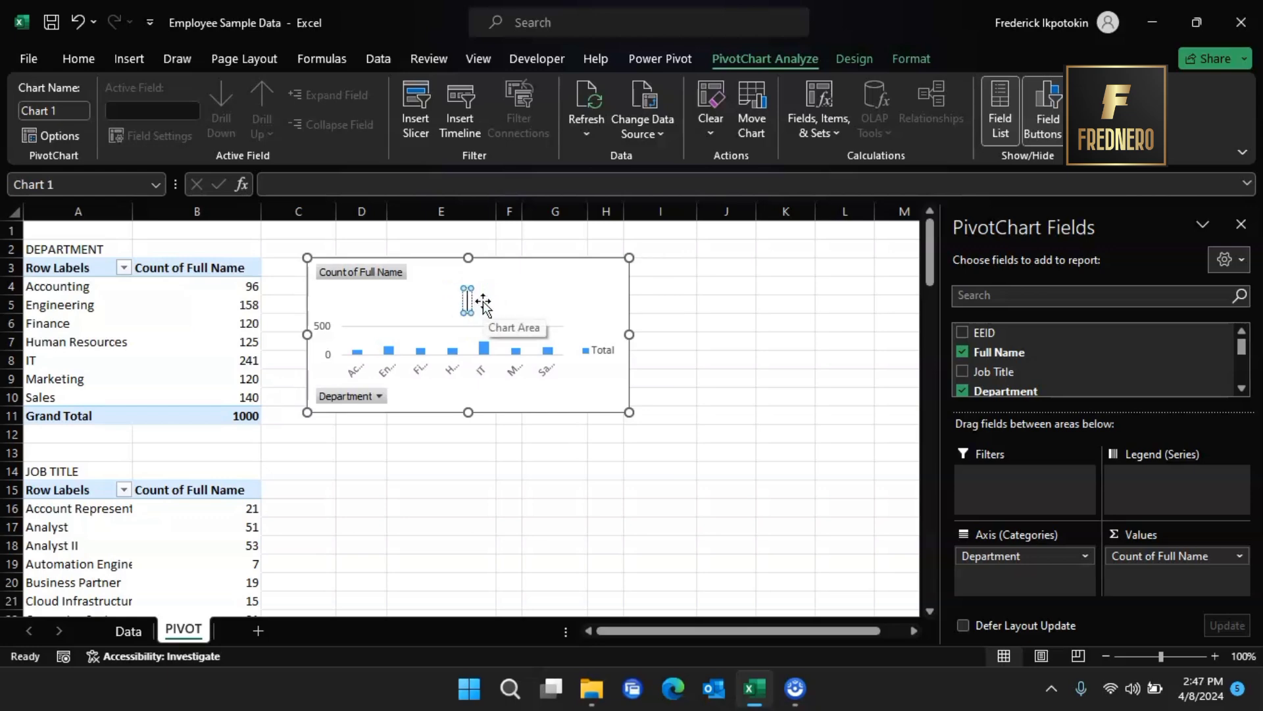
{"action": "type", "text": "DEPA"}
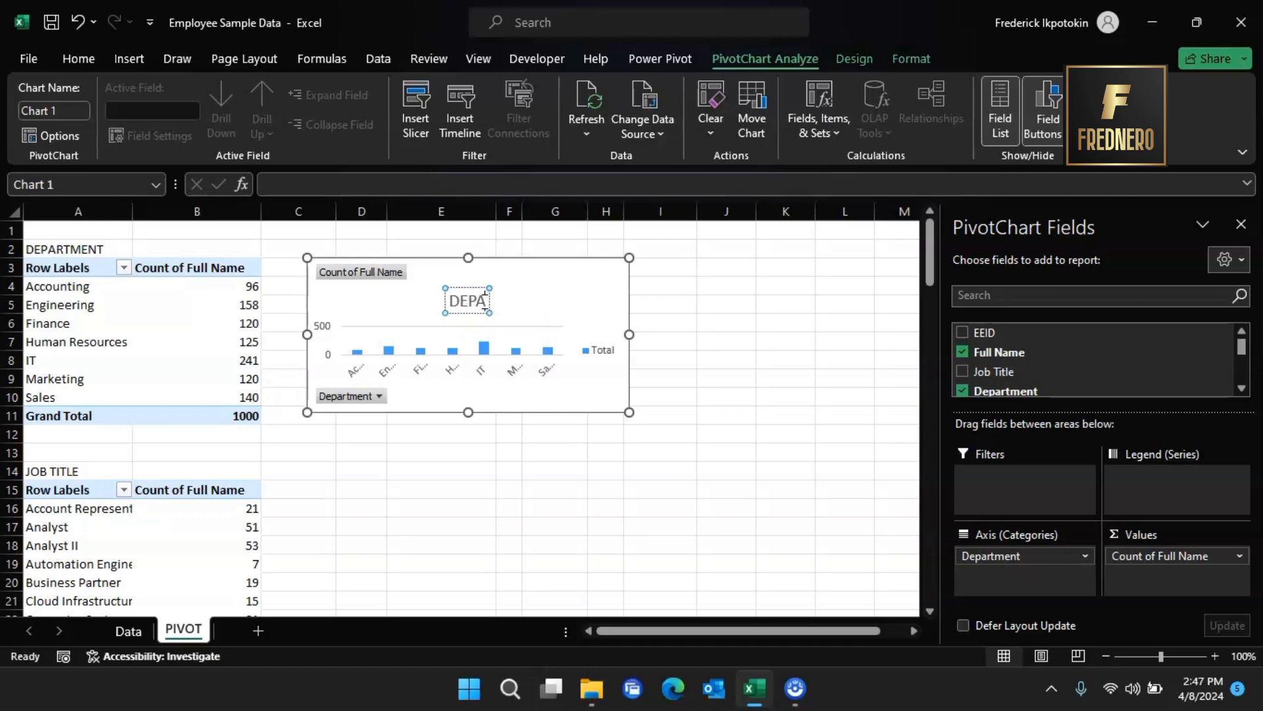
{"action": "type", "text": "RT"}
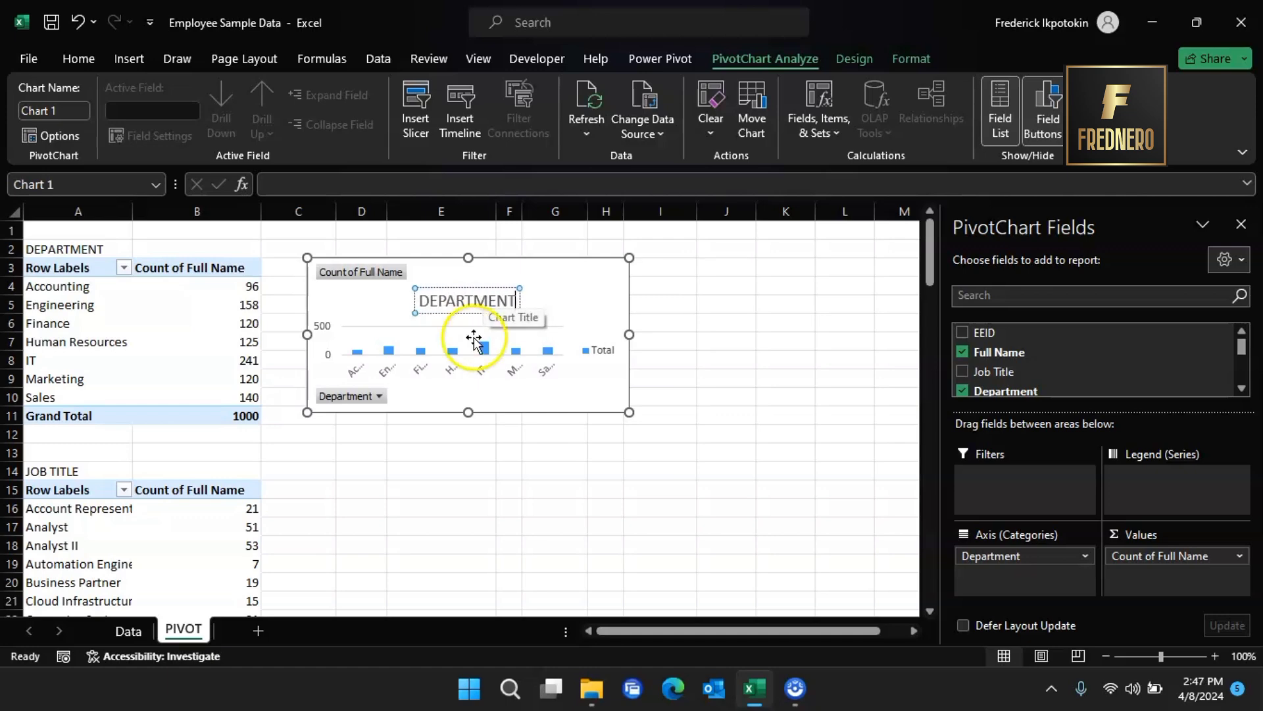
{"action": "type", "text": "MENT"}
{"action": "left_click", "coordinate": [429, 472]}
- Insert a 2-D clustered column PivotChart from the JOB TITLE PivotTable and place it beside that table, below the department chart
{"action": "scroll", "coordinate": [429, 468], "scroll_direction": "down", "scroll_amount": 2}
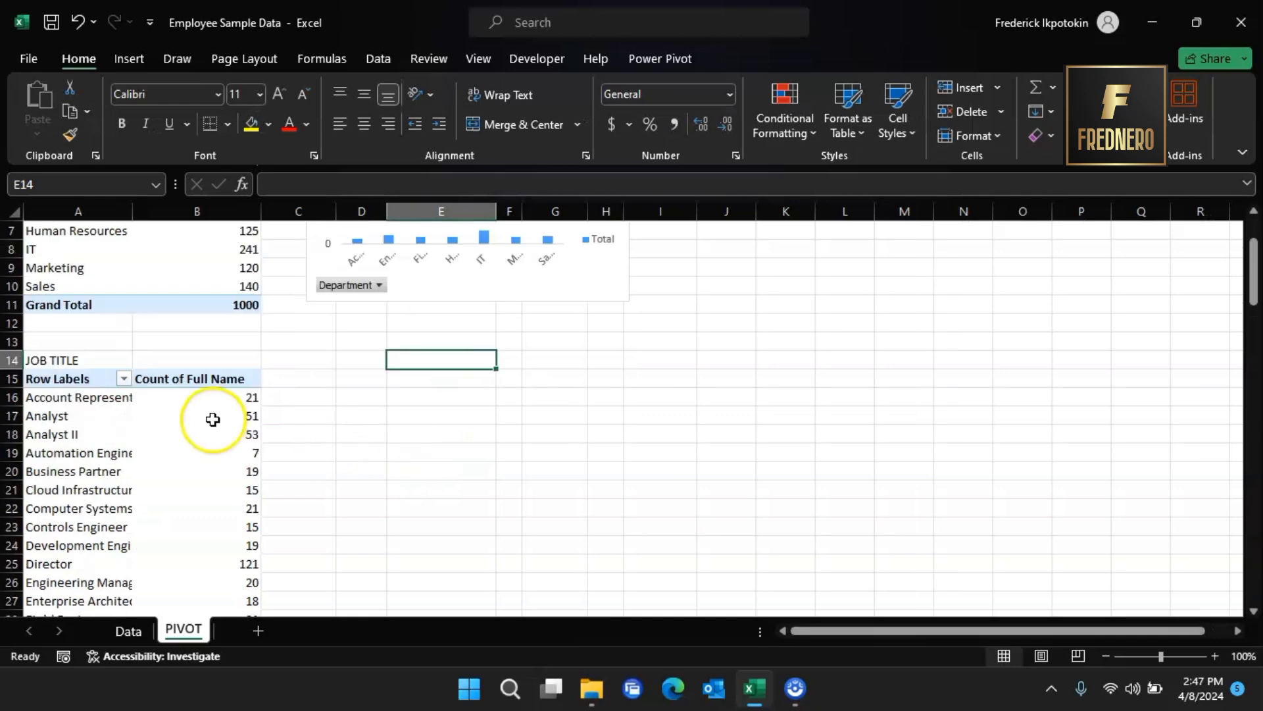
{"action": "left_click", "coordinate": [132, 434]}
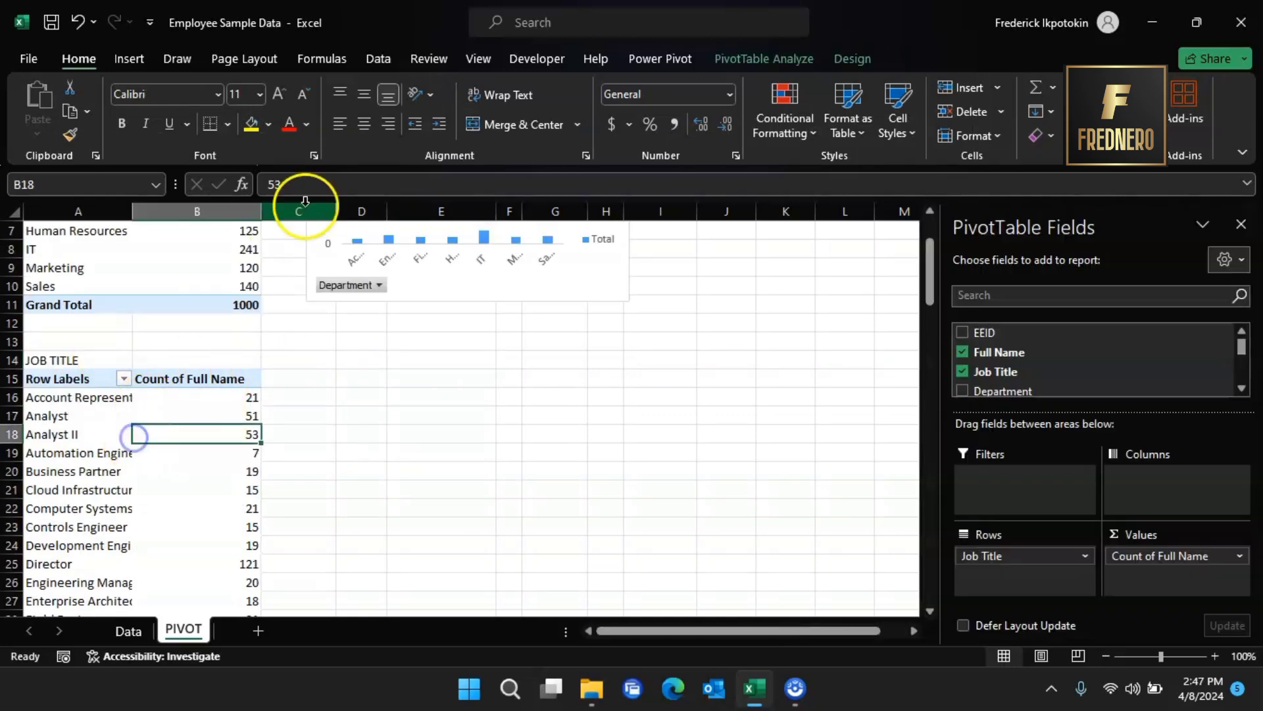
{"action": "left_click", "coordinate": [142, 63]}
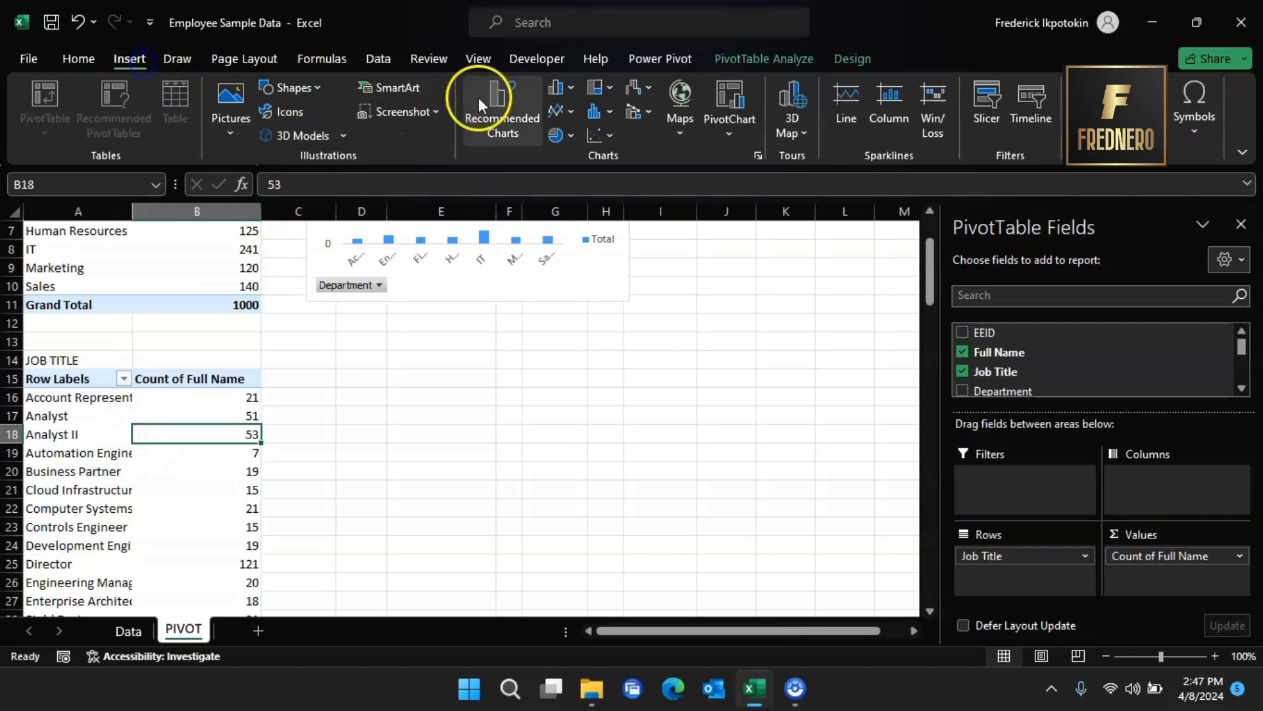
{"action": "left_click", "coordinate": [571, 89]}
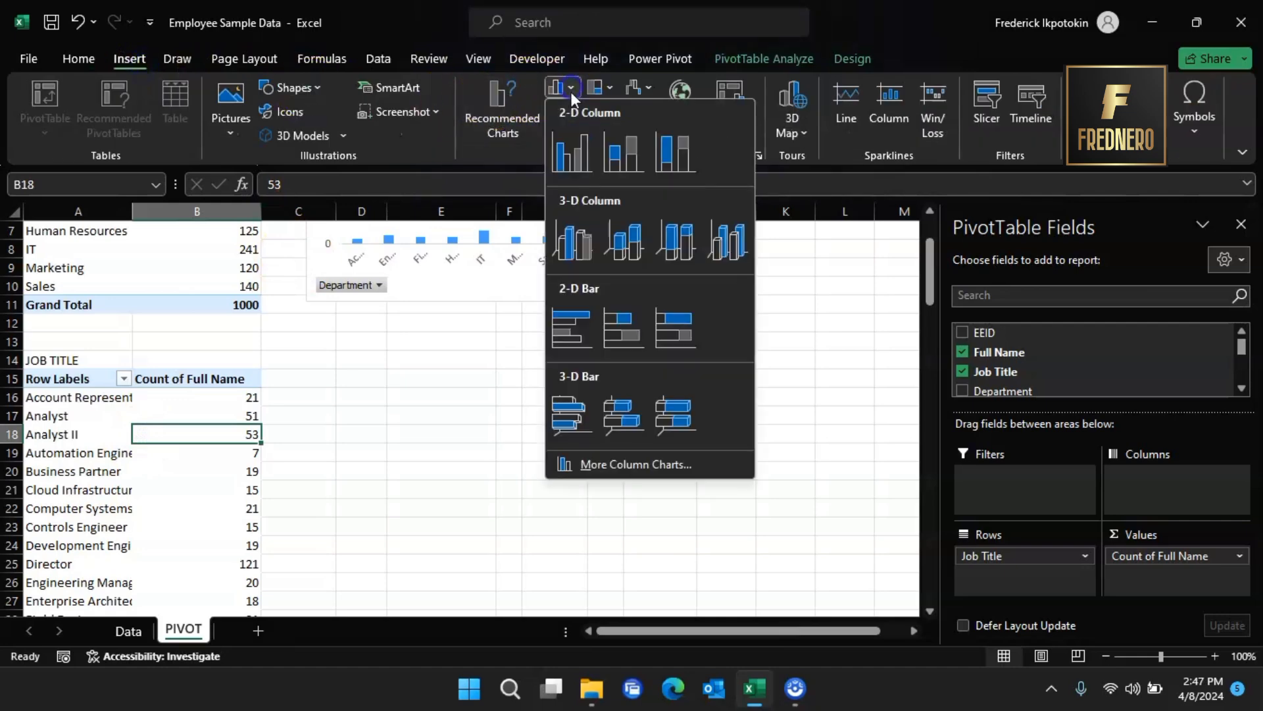
{"action": "left_click", "coordinate": [578, 152]}
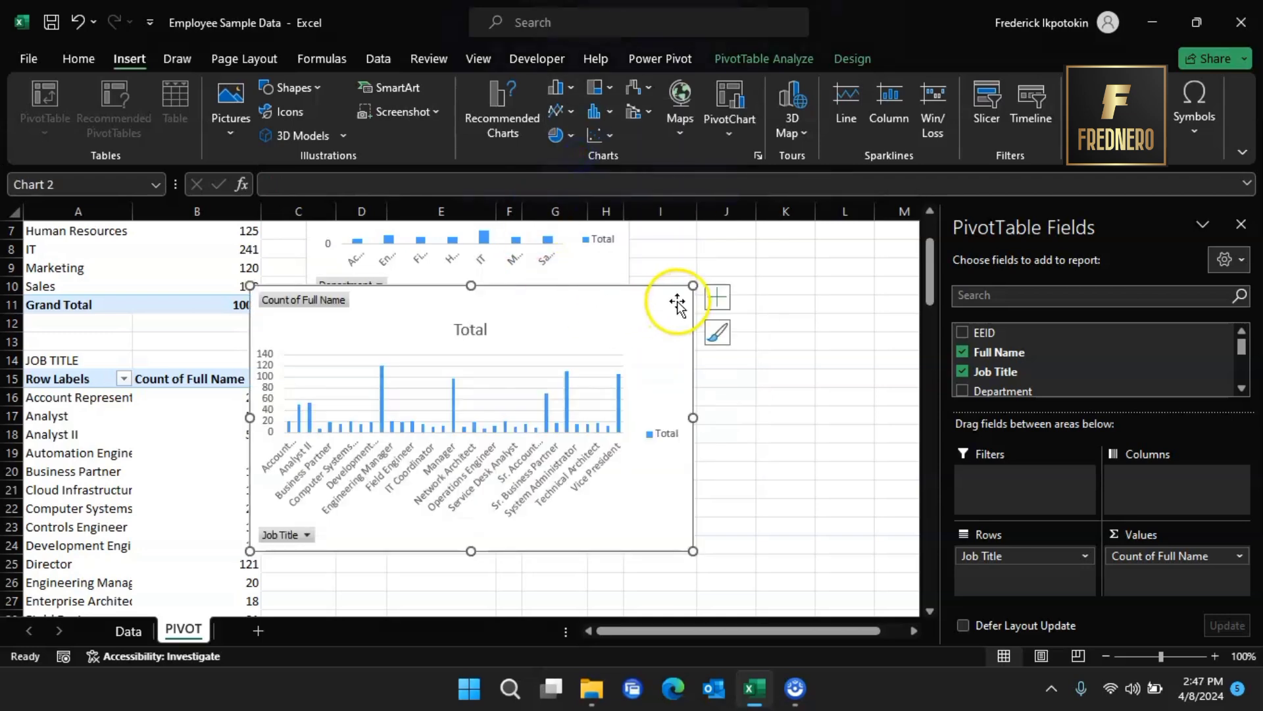
{"action": "left_click_drag", "start_coordinate": [539, 355], "coordinate": [597, 389]}
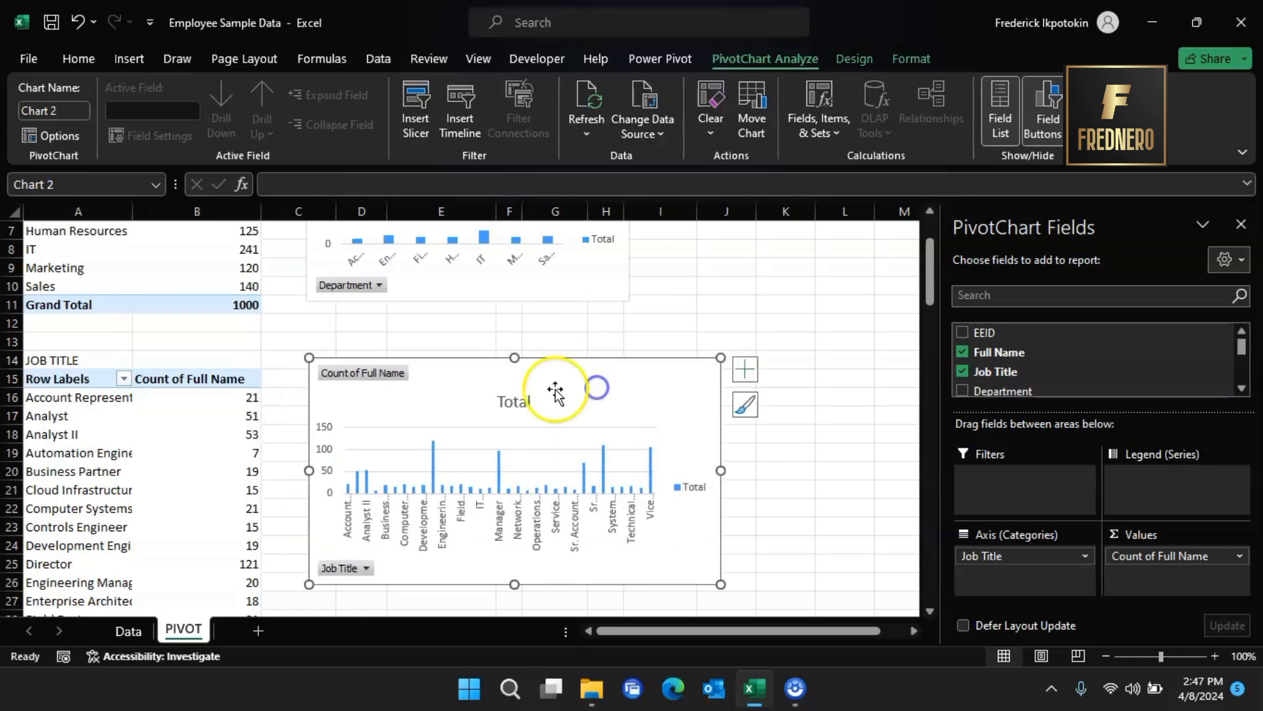
{"action": "left_click", "coordinate": [520, 403]}
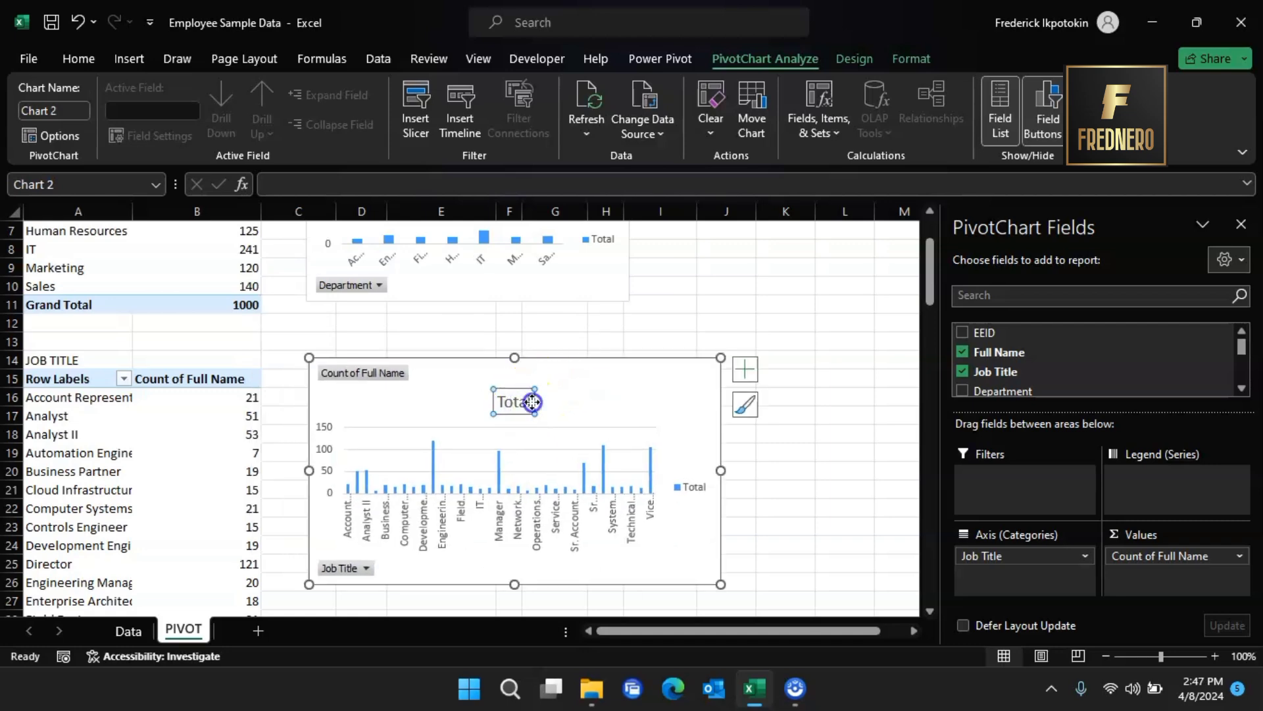
{"action": "key", "text": "Delete"}
{"action": "key", "text": "Delete"}
{"action": "key", "text": "Delete"}
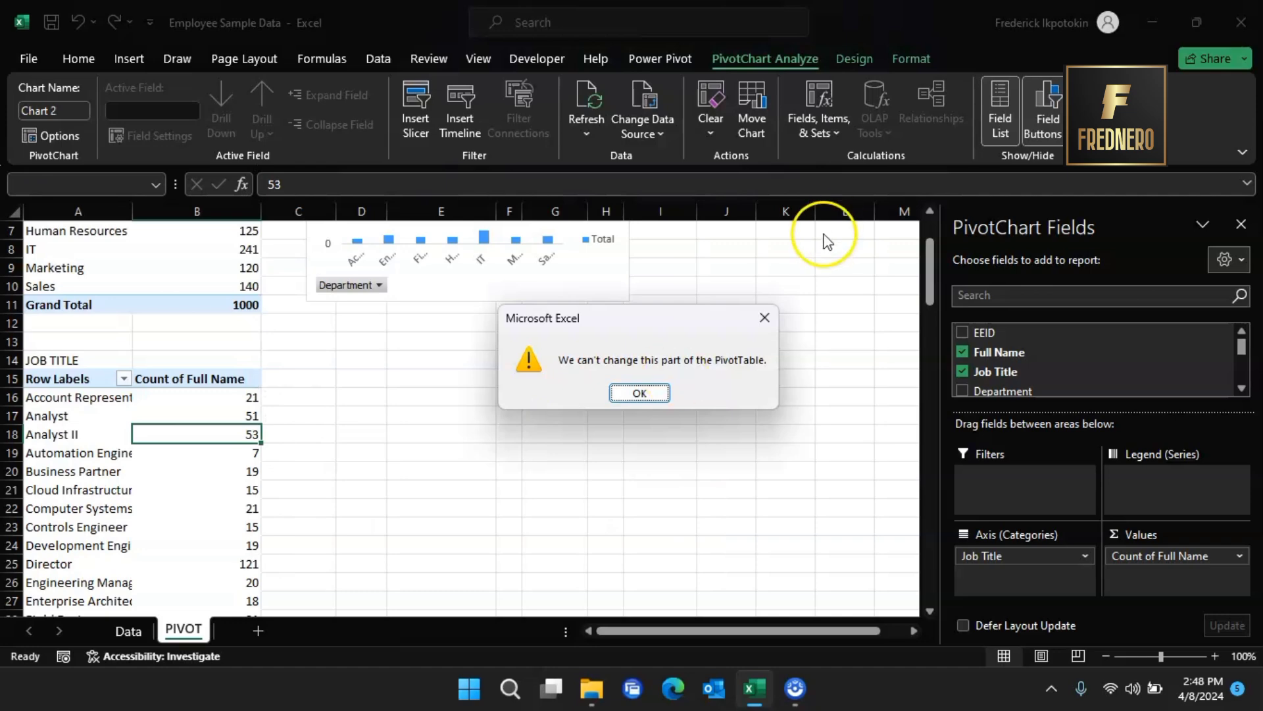
{"action": "left_click", "coordinate": [757, 319]}
{"action": "key", "text": "ctrl+z"}
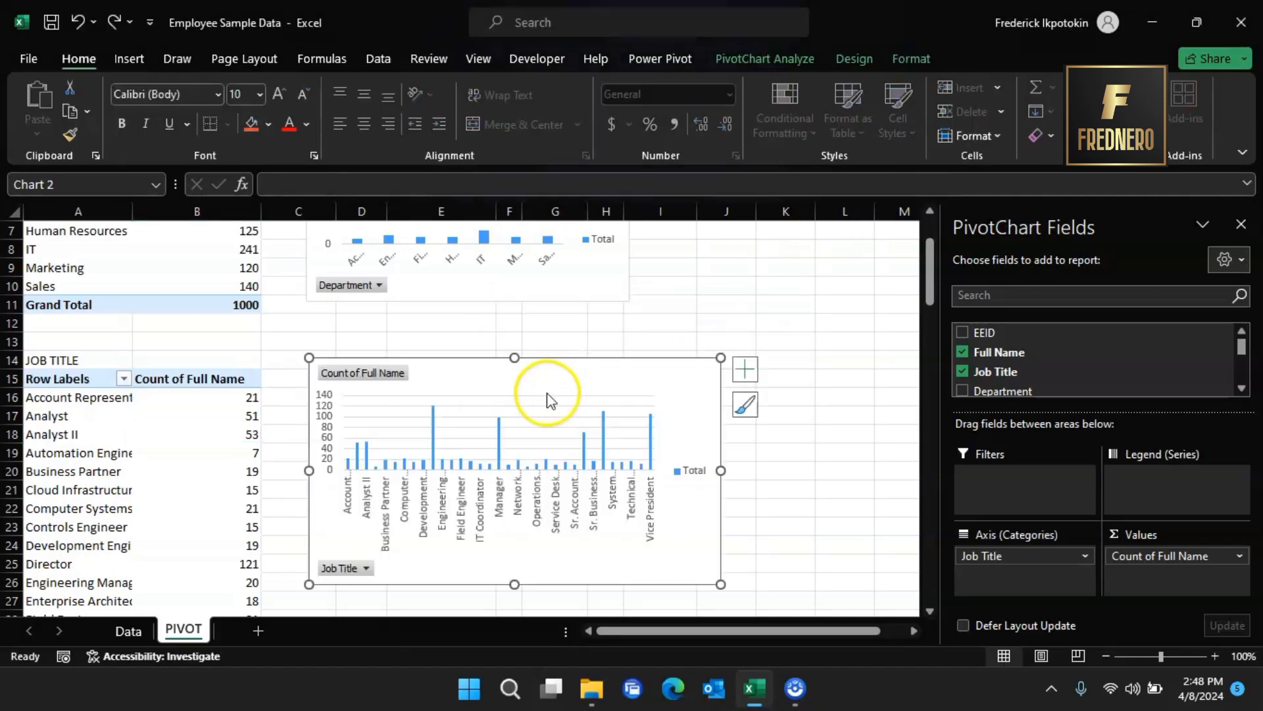
{"action": "left_click", "coordinate": [747, 377]}
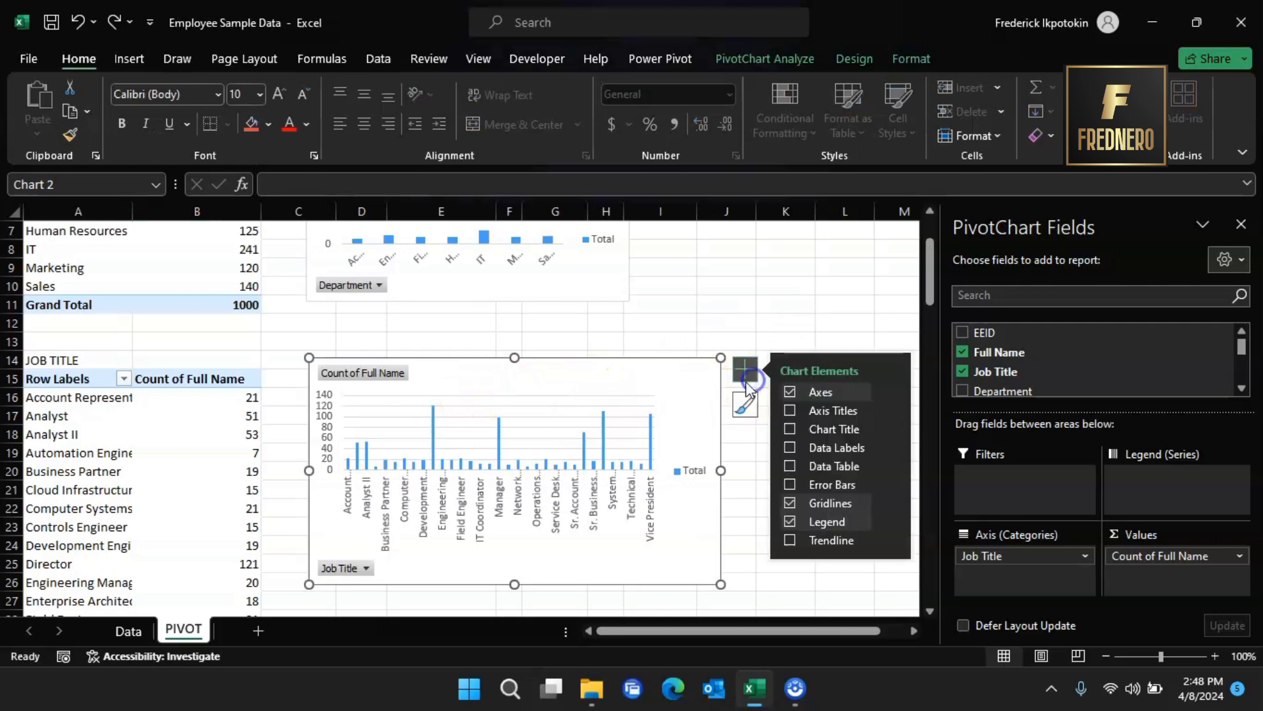
{"action": "left_click", "coordinate": [791, 429]}
- Replace the job title chart's title with JOB TITLE
{"action": "left_click", "coordinate": [533, 408]}
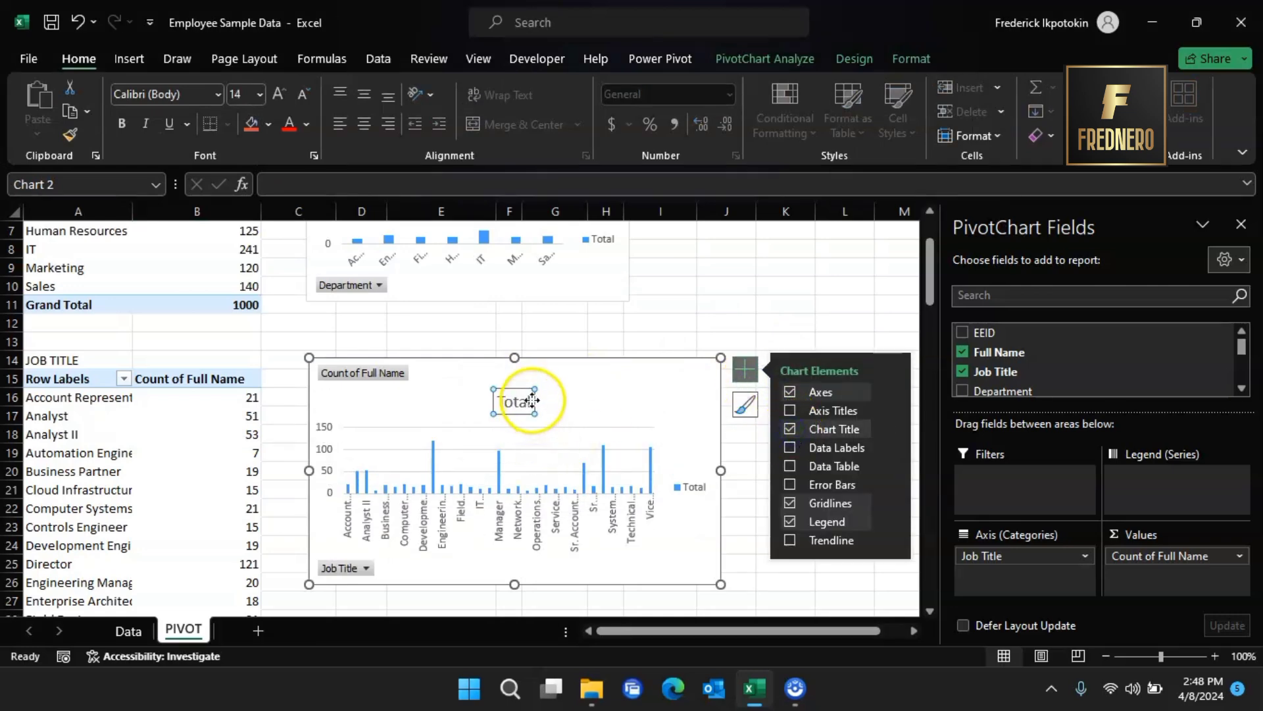
{"action": "left_click", "coordinate": [531, 402]}
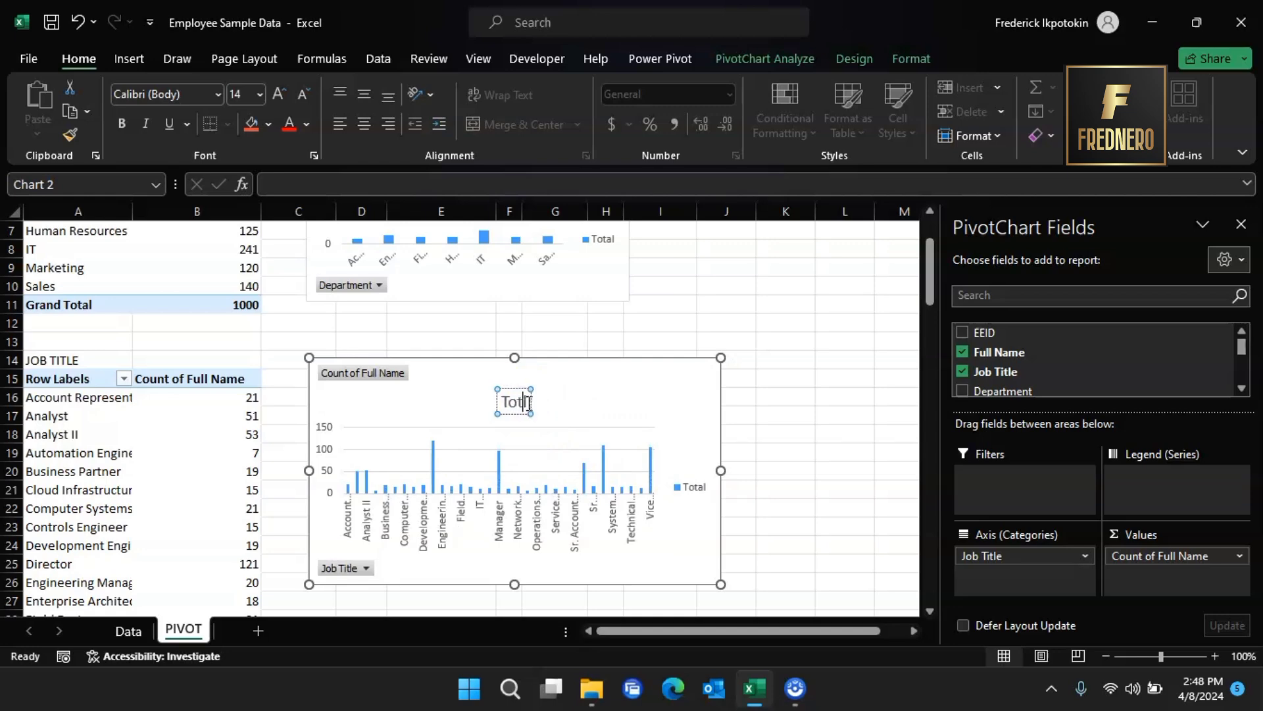
{"action": "type", "text": "J"}
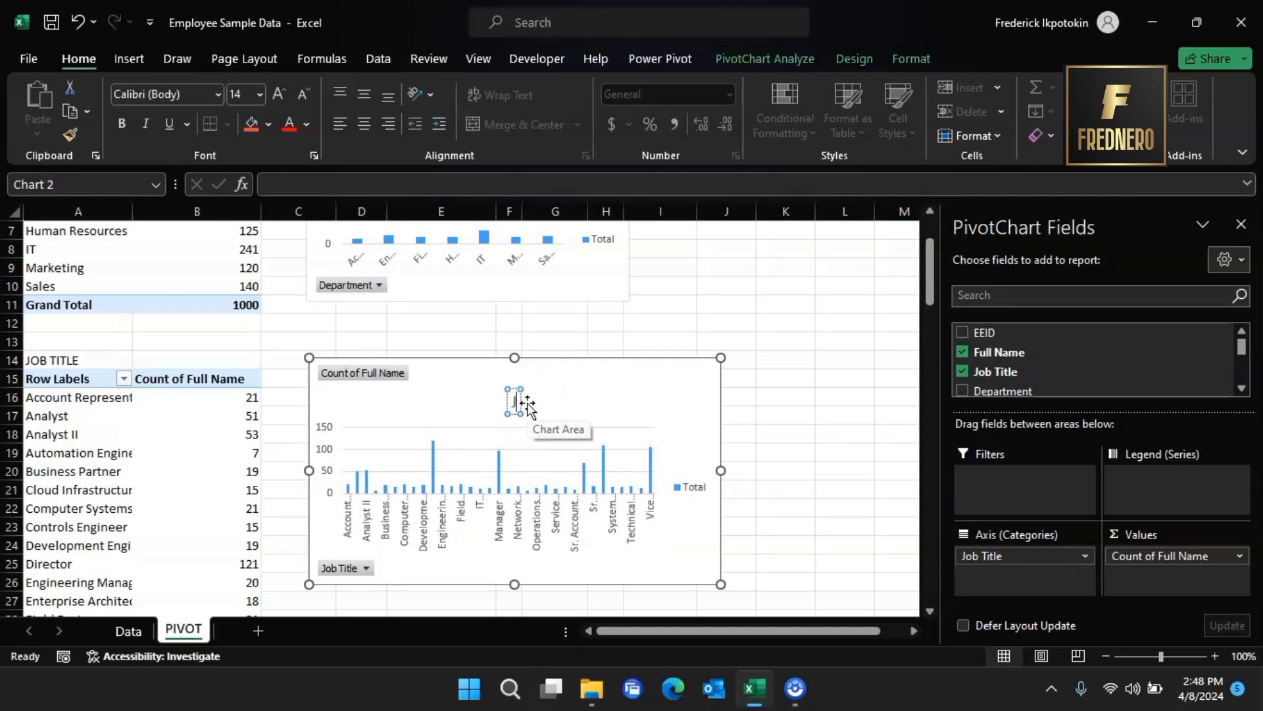
{"action": "type", "text": "OBE"}
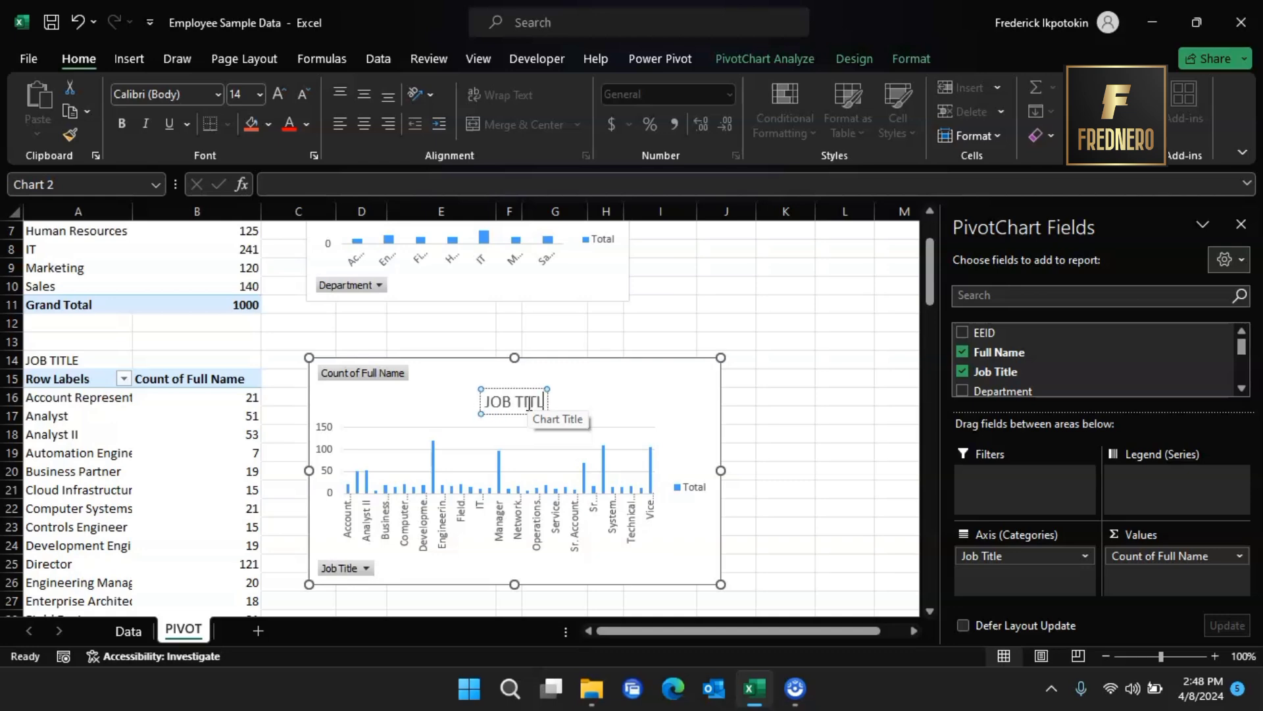
{"action": "left_click", "coordinate": [727, 341]}
- Insert a 2-D clustered column PivotChart from the COUNTRY PivotTable, shrink it and place it beside that table
{"action": "scroll", "coordinate": [584, 369], "scroll_direction": "down", "scroll_amount": 16}
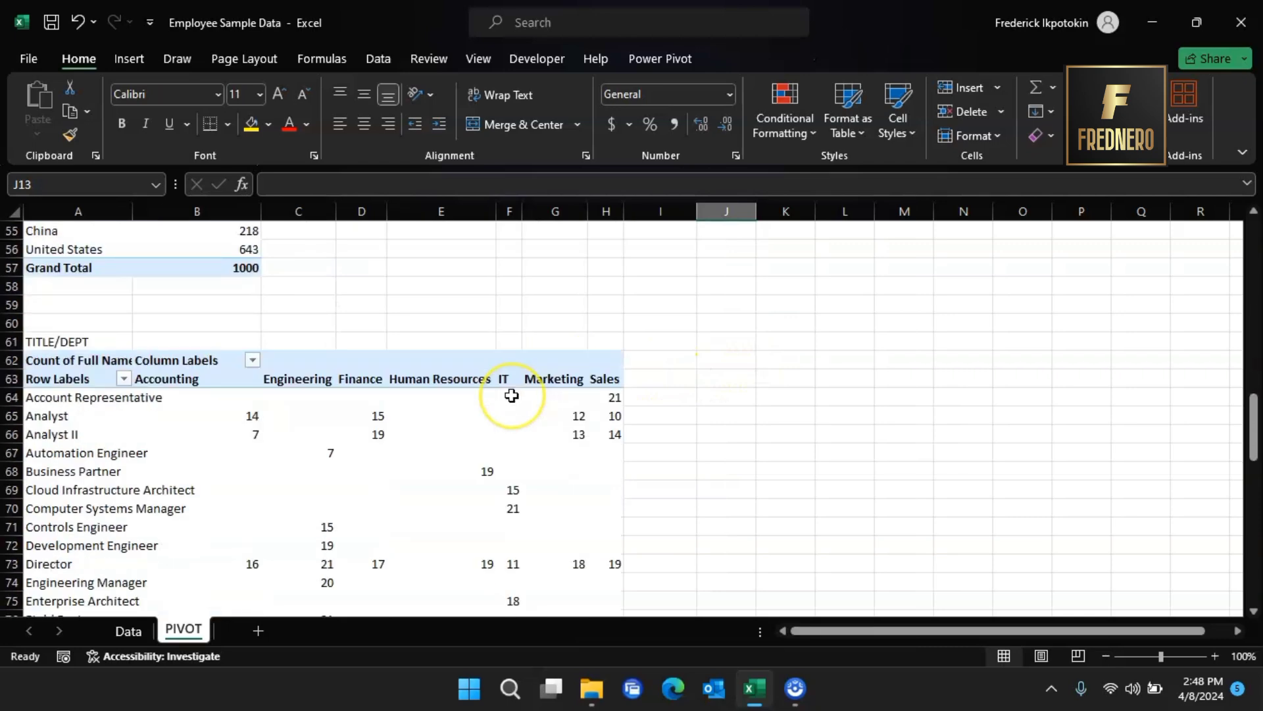
{"action": "scroll", "coordinate": [512, 395], "scroll_direction": "up", "scroll_amount": 4}
{"action": "scroll", "coordinate": [512, 395], "scroll_direction": "down", "scroll_amount": 1}
{"action": "left_click", "coordinate": [246, 380]}
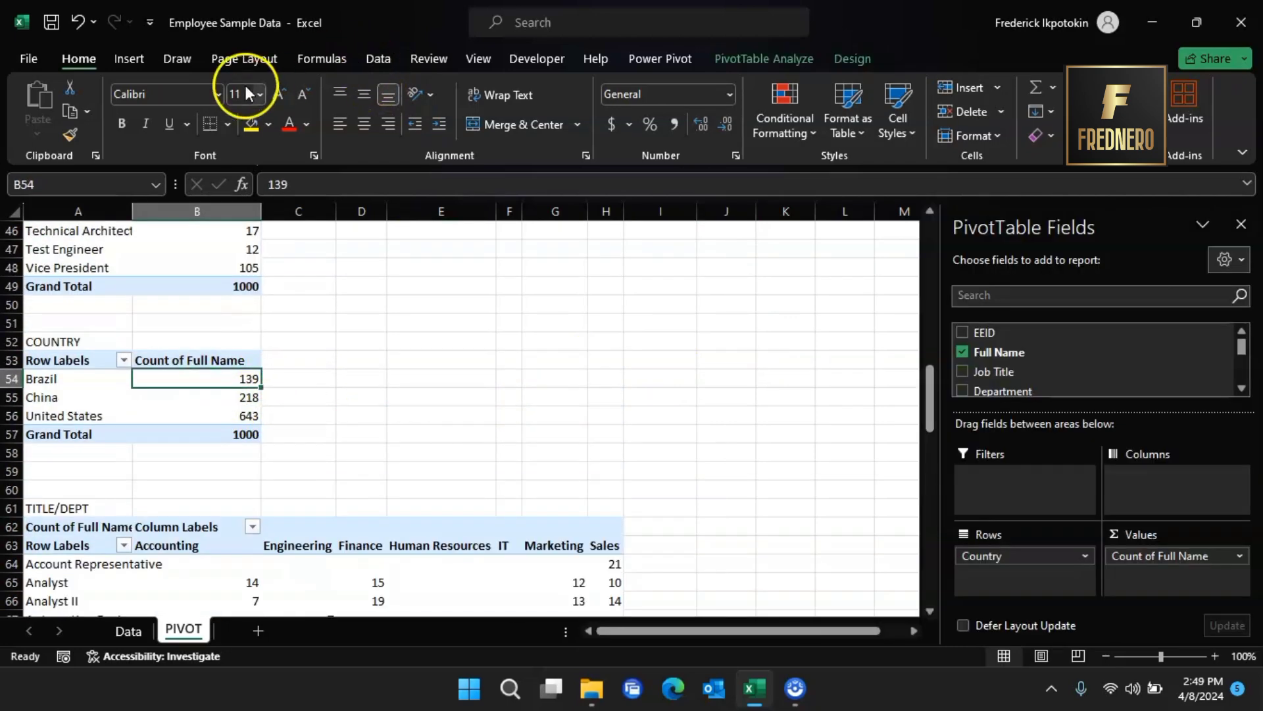
{"action": "left_click", "coordinate": [125, 59]}
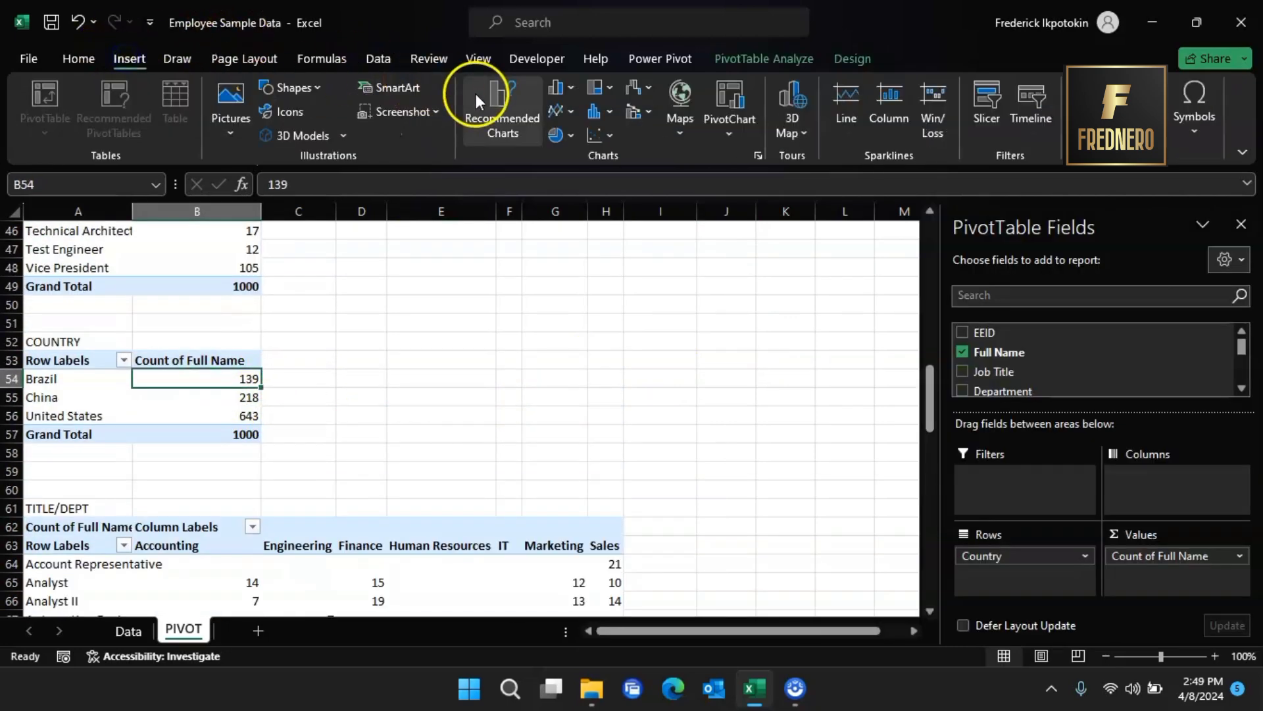
{"action": "left_click", "coordinate": [578, 92]}
{"action": "left_click", "coordinate": [587, 157]}
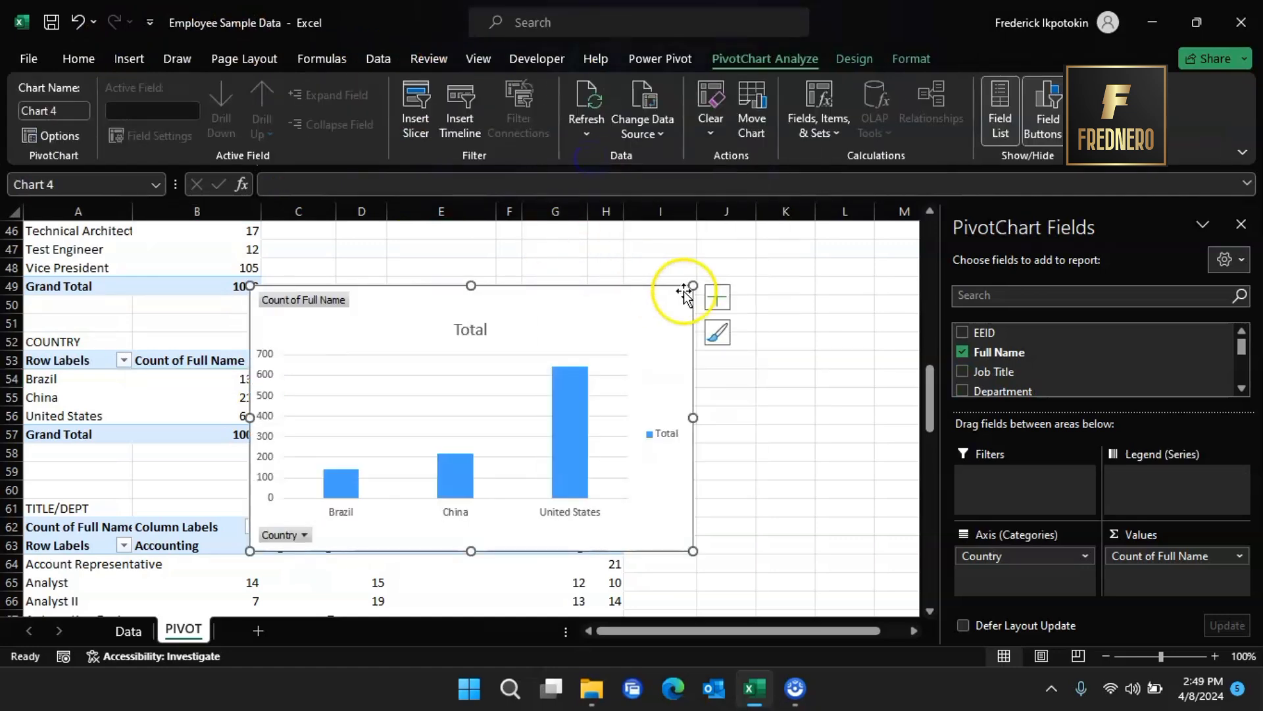
{"action": "left_click_drag", "start_coordinate": [693, 286], "coordinate": [570, 373]}
{"action": "left_click_drag", "start_coordinate": [451, 394], "coordinate": [537, 344]}
- Replace the country chart's title with COUNTRY'S POPULATION
{"action": "left_click", "coordinate": [506, 370]}
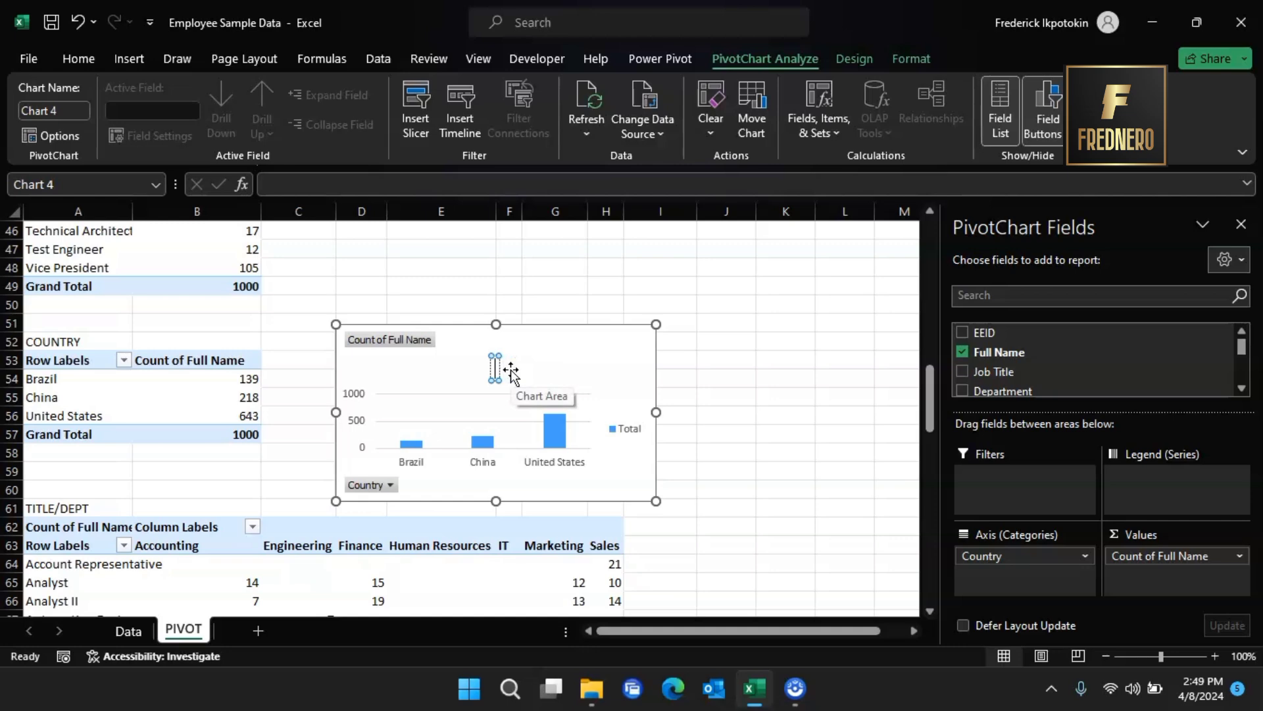
{"action": "type", "text": "COUNTRY'"}
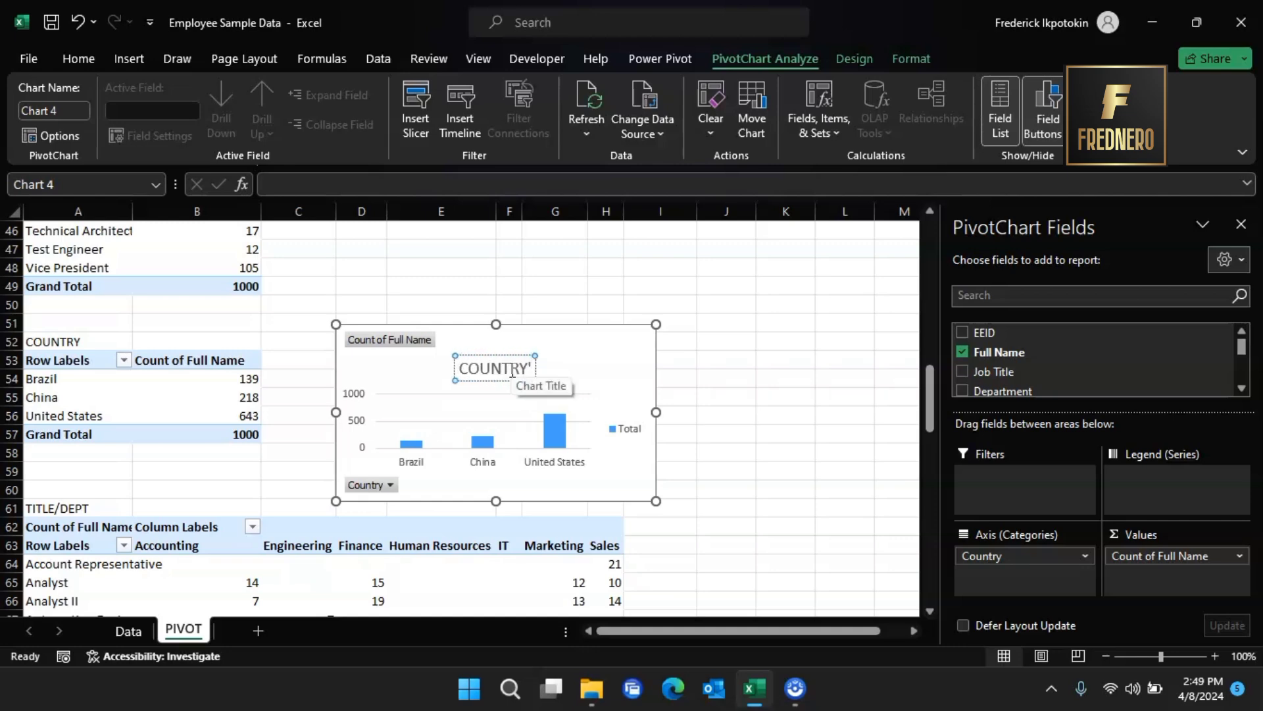
{"action": "type", "text": "S POPULATION"}
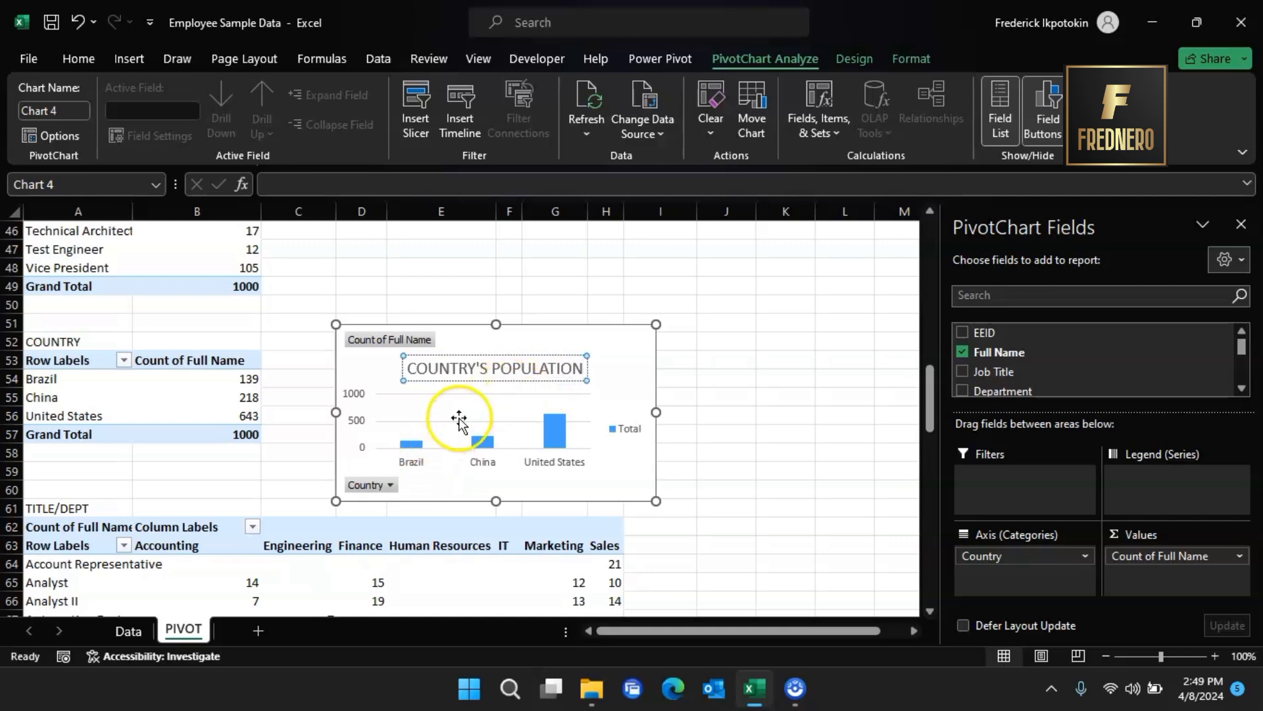
{"action": "left_click", "coordinate": [621, 352]}
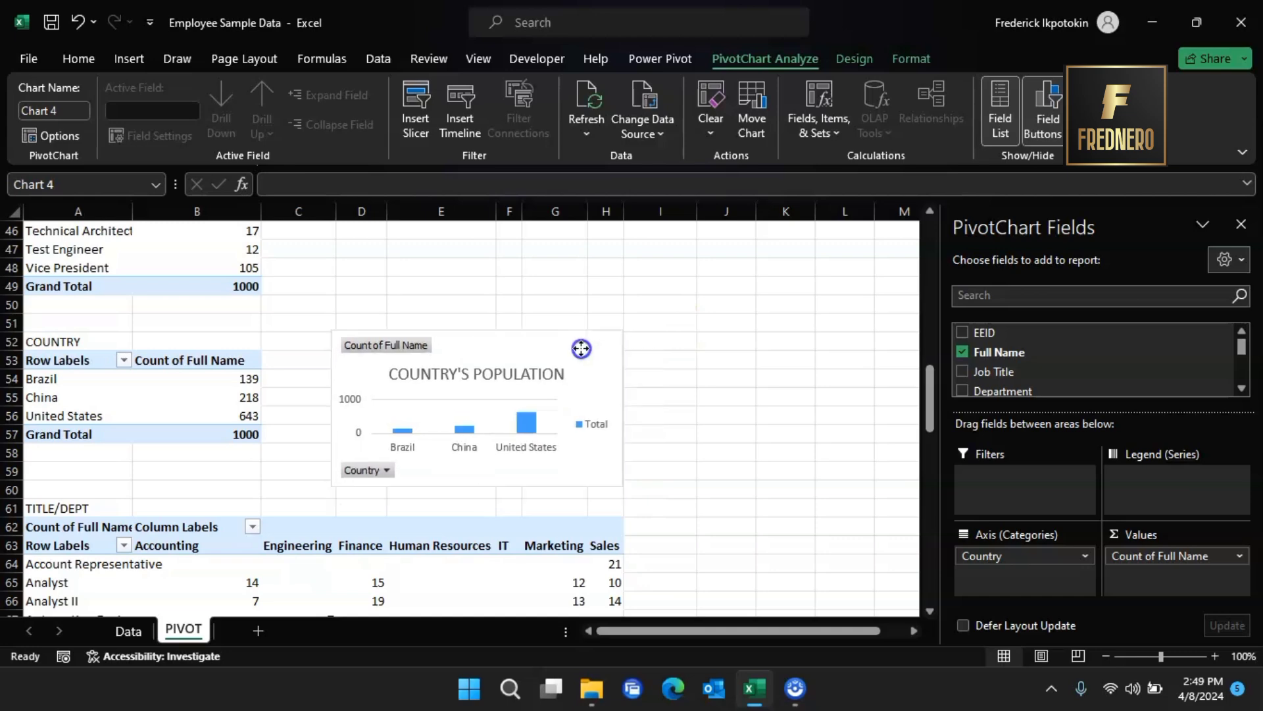
- Place the department annual salary pie chart beside the ANNUAL INCOME FOR DEPT PivotTable and deselect it
{"action": "scroll", "coordinate": [592, 359], "scroll_direction": "down", "scroll_amount": 5}
{"action": "left_click_drag", "start_coordinate": [556, 352], "coordinate": [653, 370]}
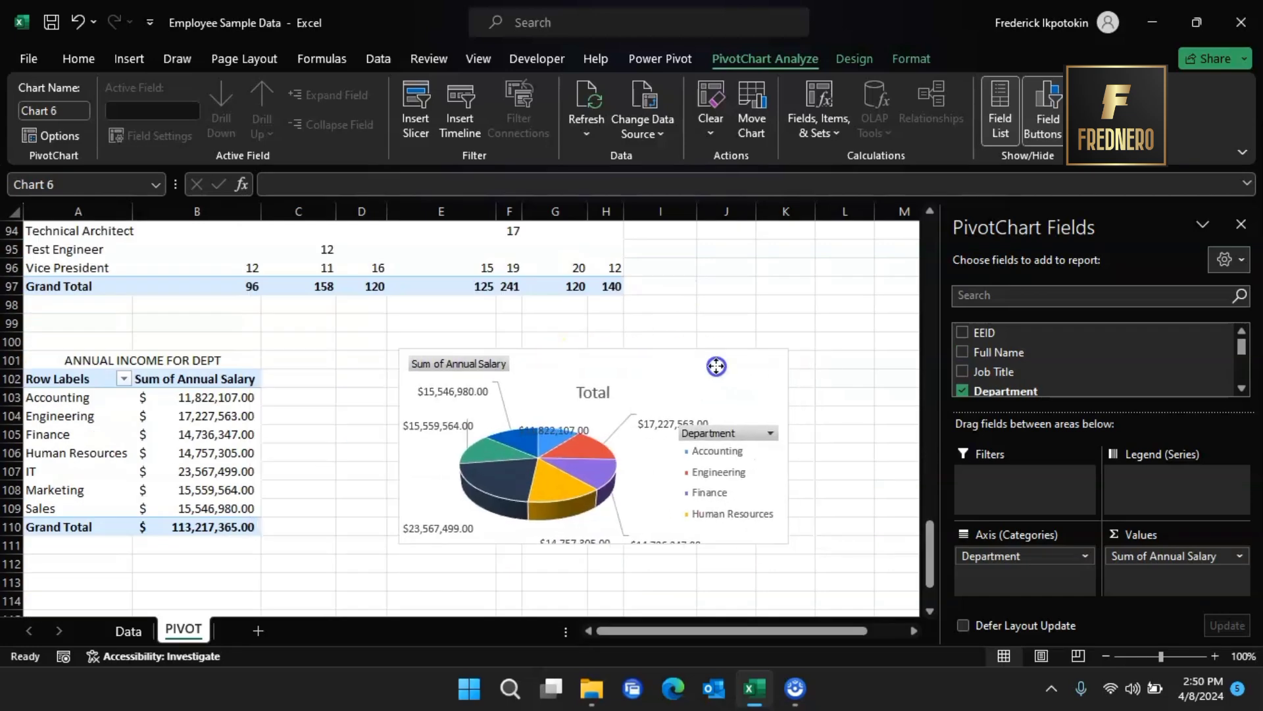
{"action": "scroll", "coordinate": [534, 393], "scroll_direction": "down", "scroll_amount": 3}
{"action": "scroll", "coordinate": [428, 490], "scroll_direction": "up", "scroll_amount": 1}
{"action": "left_click", "coordinate": [319, 586]}
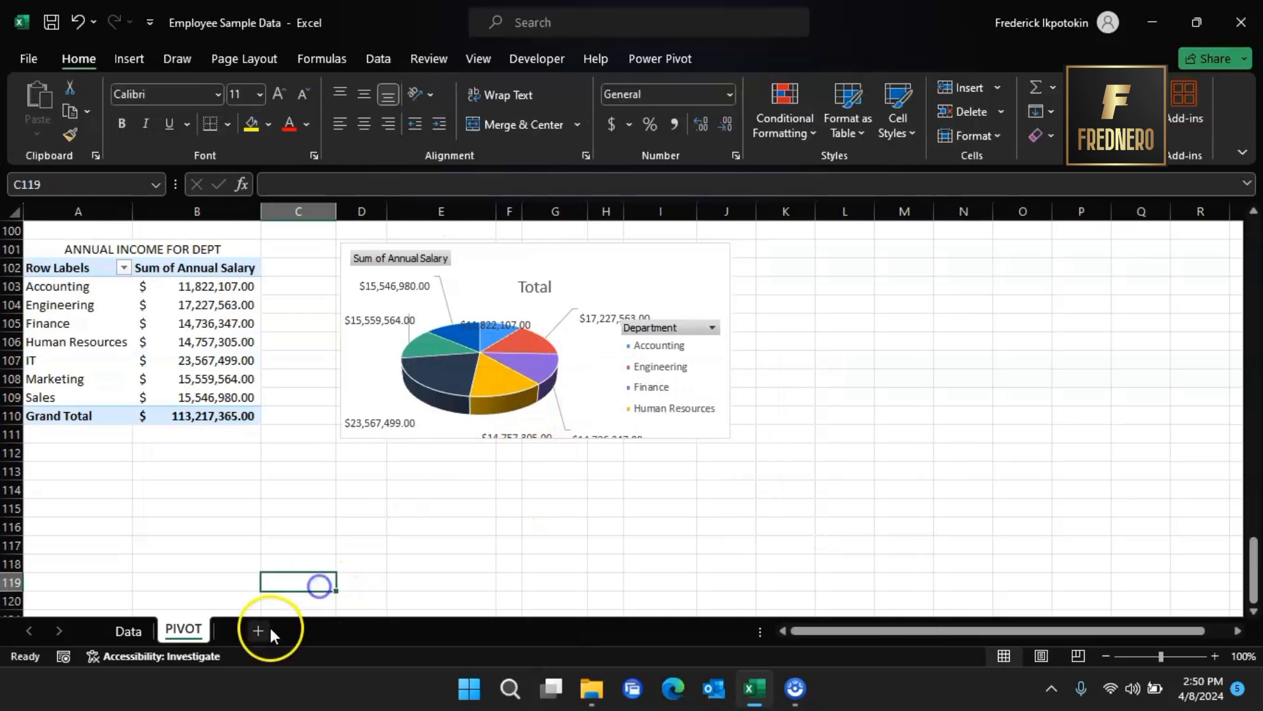
- Add a new worksheet after PIVOT and rename it DASHBOARD
{"action": "left_click", "coordinate": [266, 630]}
{"action": "right_click", "coordinate": [254, 641]}
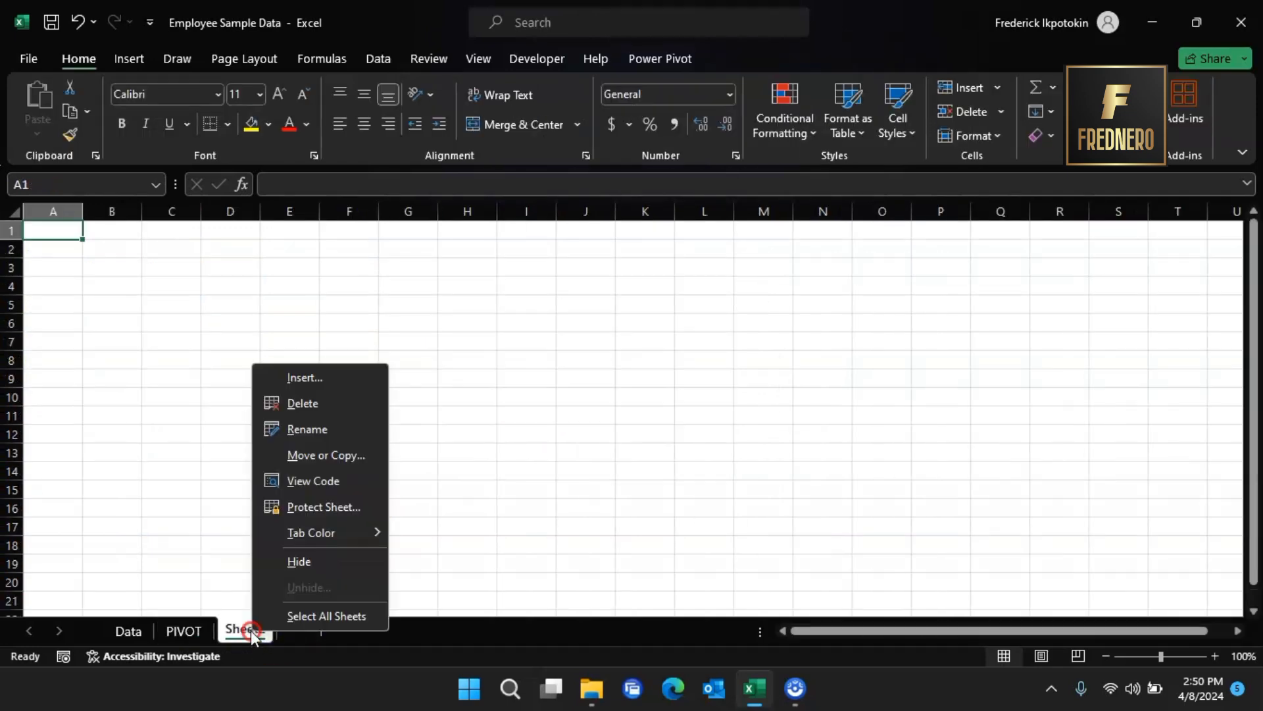
{"action": "left_click", "coordinate": [322, 436]}
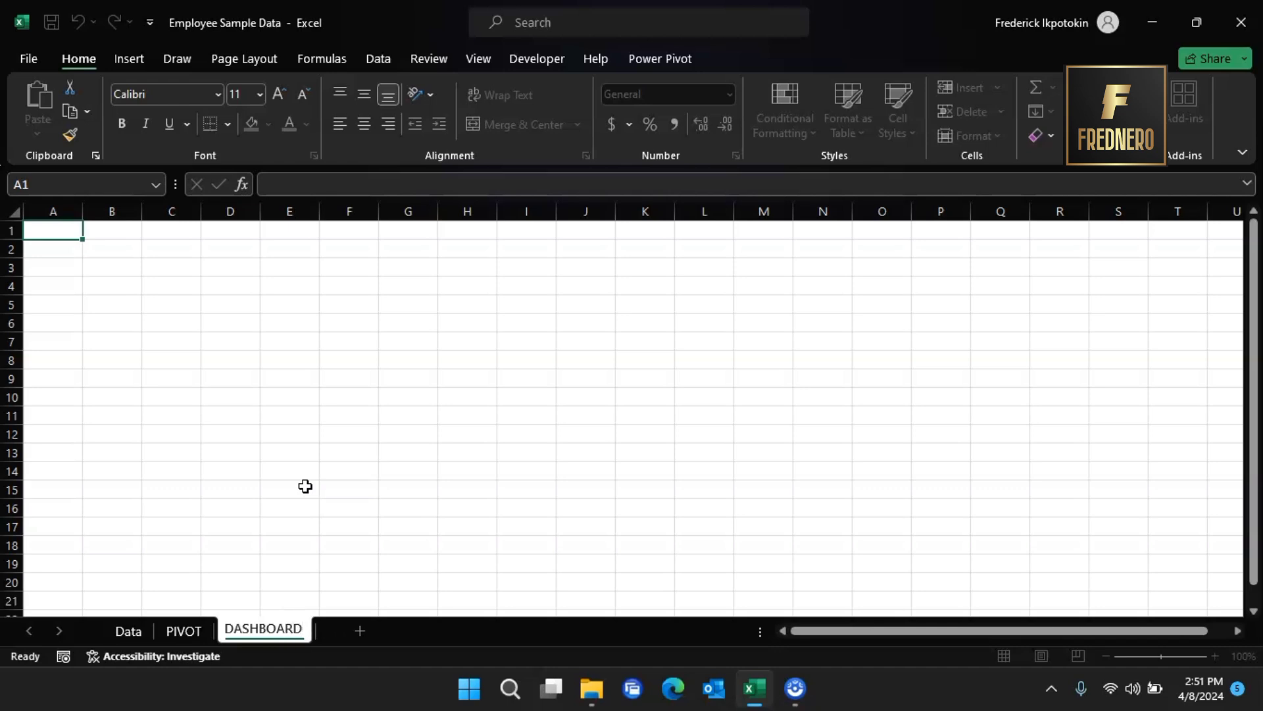
{"action": "left_click", "coordinate": [233, 527]}
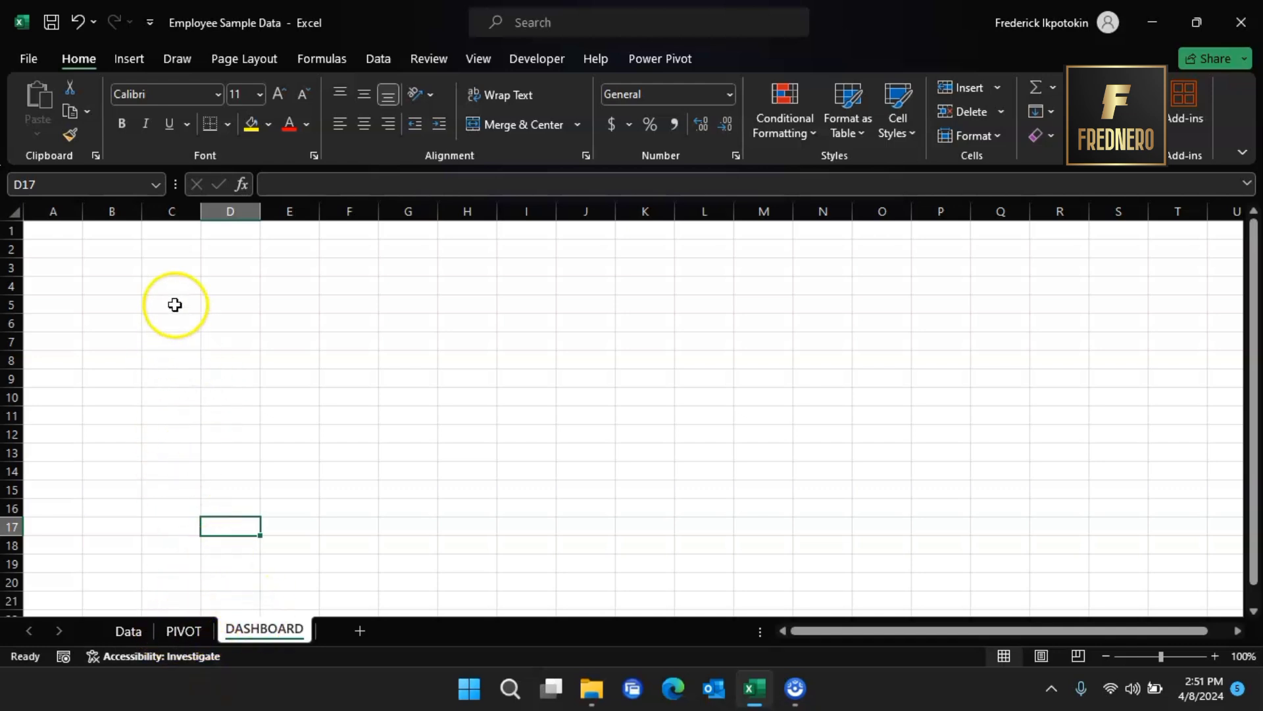
- Fill the range A1:CC63 on the DASHBOARD sheet with the standard dark blue colour as the background
{"action": "left_click_drag", "start_coordinate": [49, 231], "coordinate": [1257, 604]}
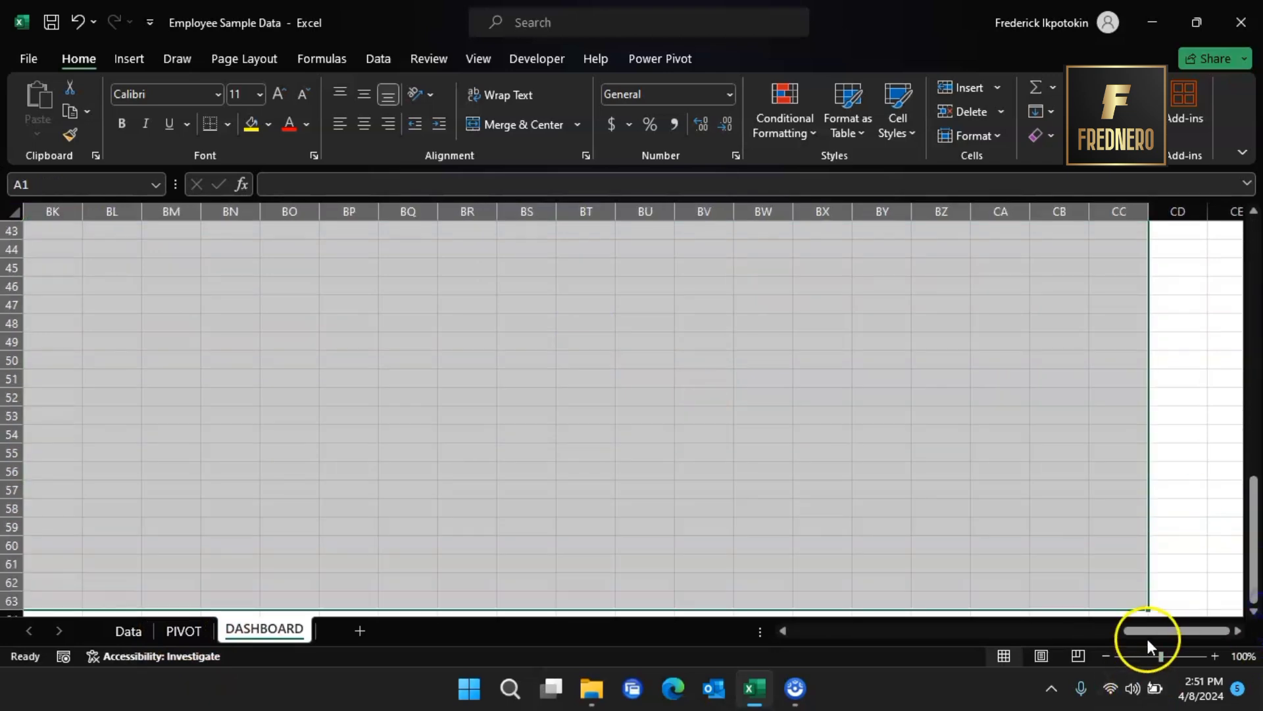
{"action": "left_click_drag", "start_coordinate": [1155, 634], "coordinate": [299, 541]}
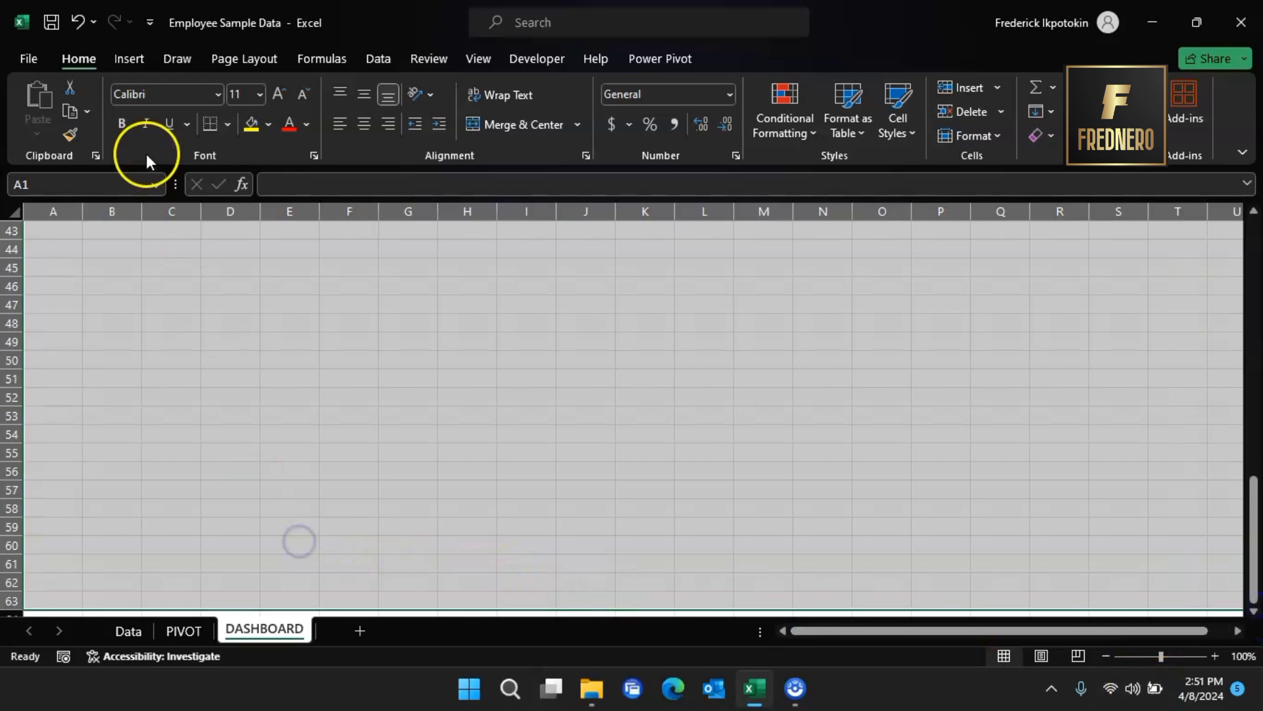
{"action": "left_click", "coordinate": [269, 125]}
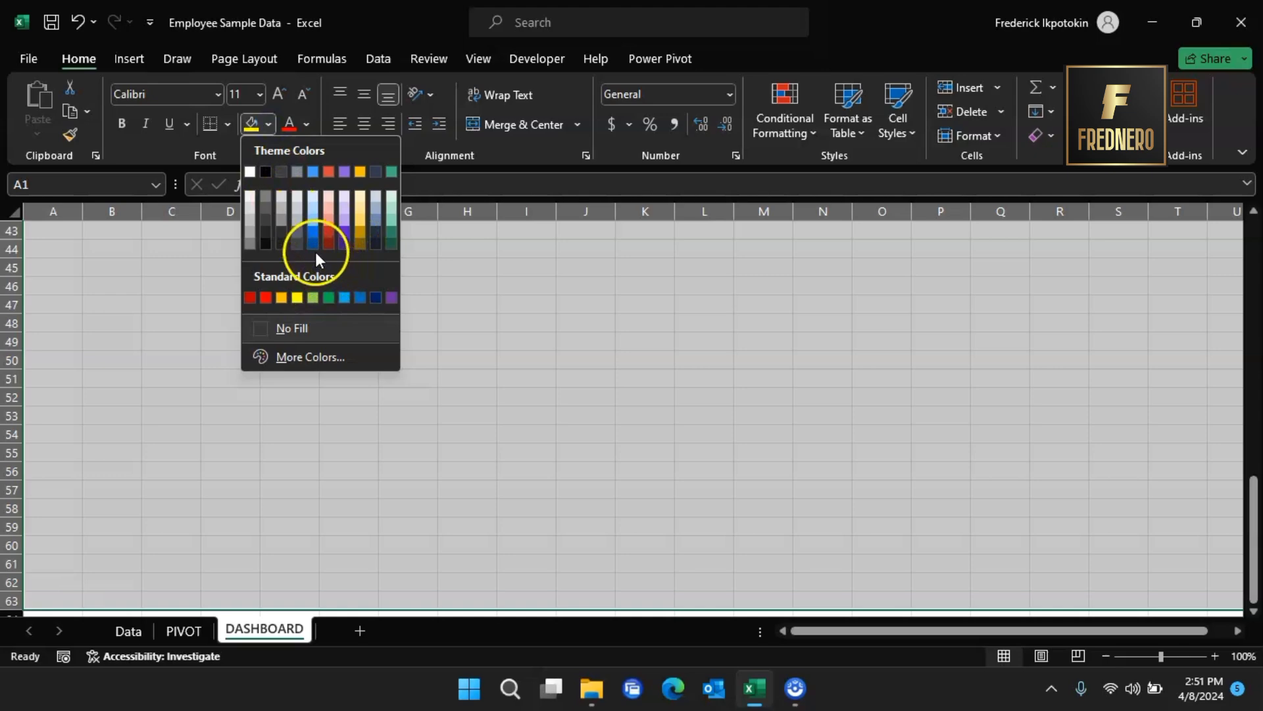
{"action": "left_click", "coordinate": [375, 297]}
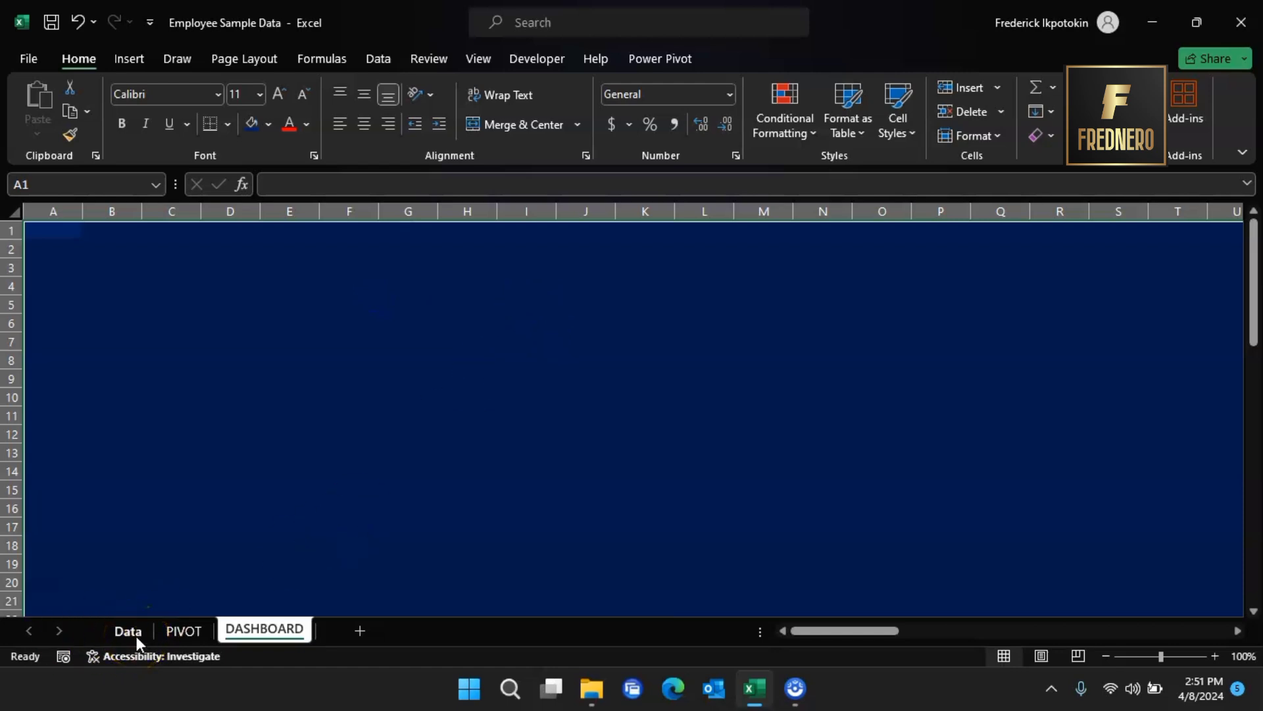
{"action": "left_click", "coordinate": [207, 343]}
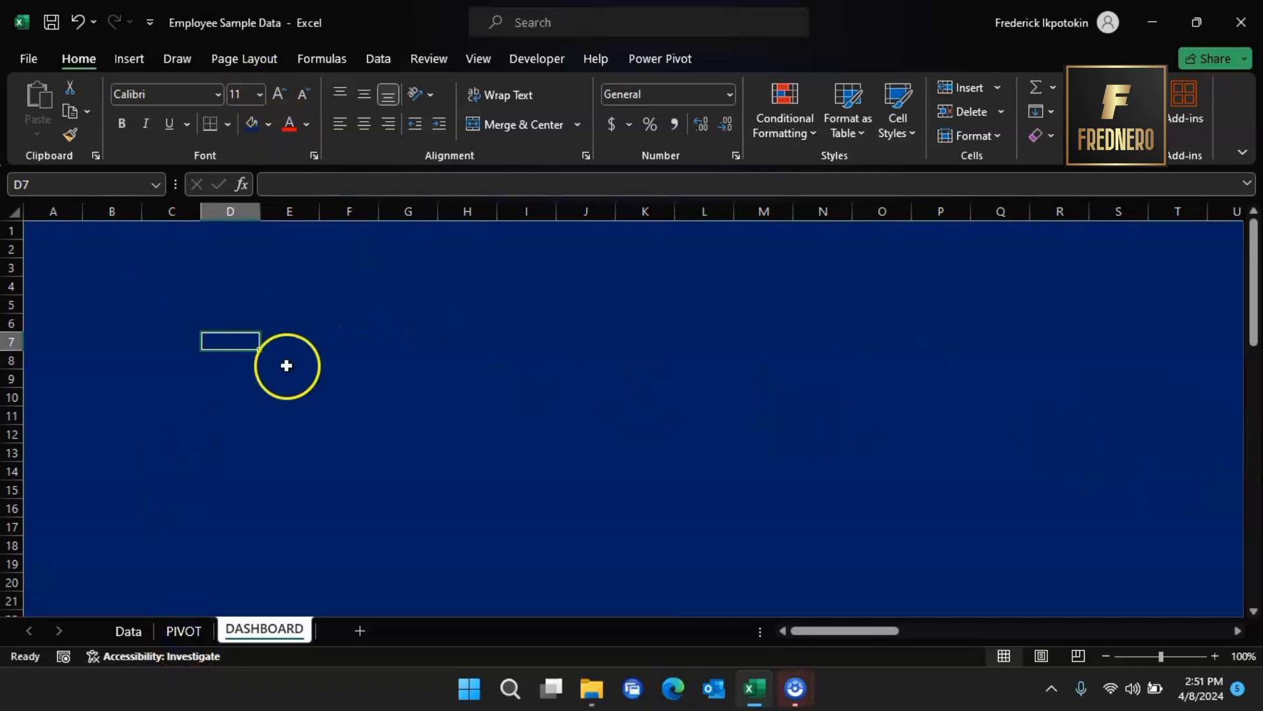
- Copy the DEPARTMENT chart from the upper part of the PIVOT sheet
{"action": "left_click", "coordinate": [188, 634]}
{"action": "scroll", "coordinate": [482, 431], "scroll_direction": "up", "scroll_amount": 15}
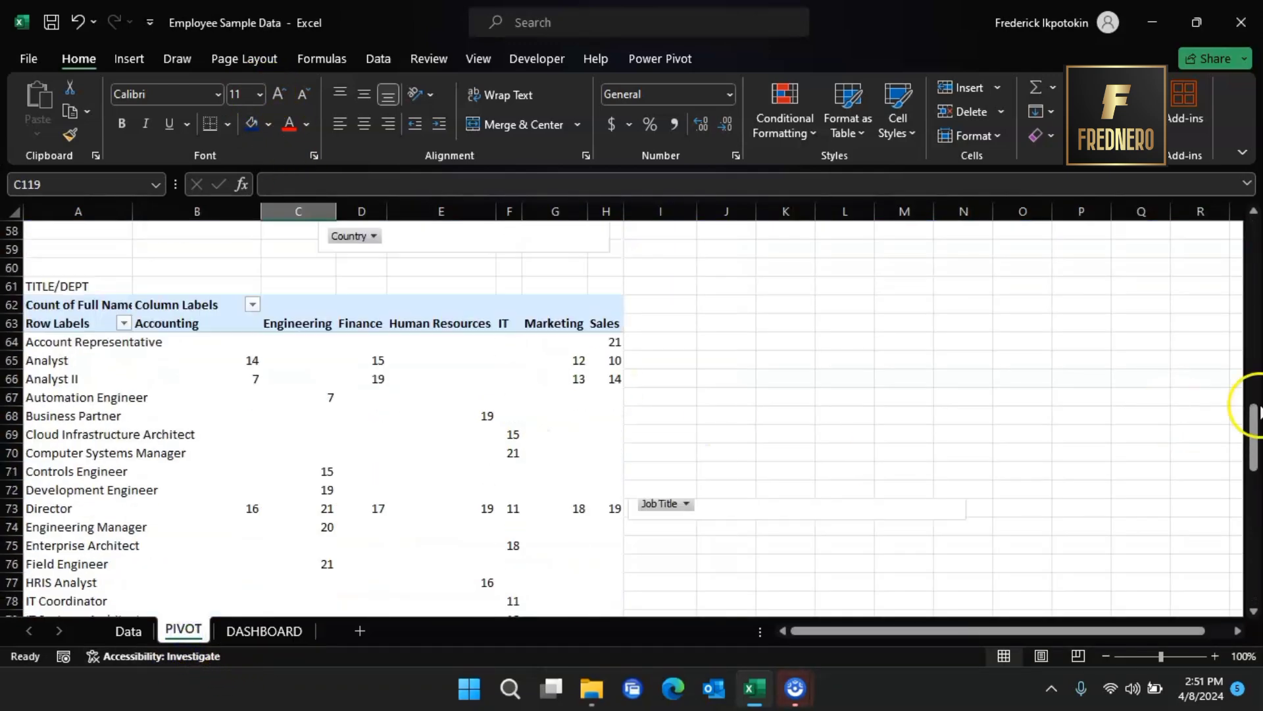
{"action": "left_click_drag", "start_coordinate": [1256, 429], "coordinate": [1254, 254]}
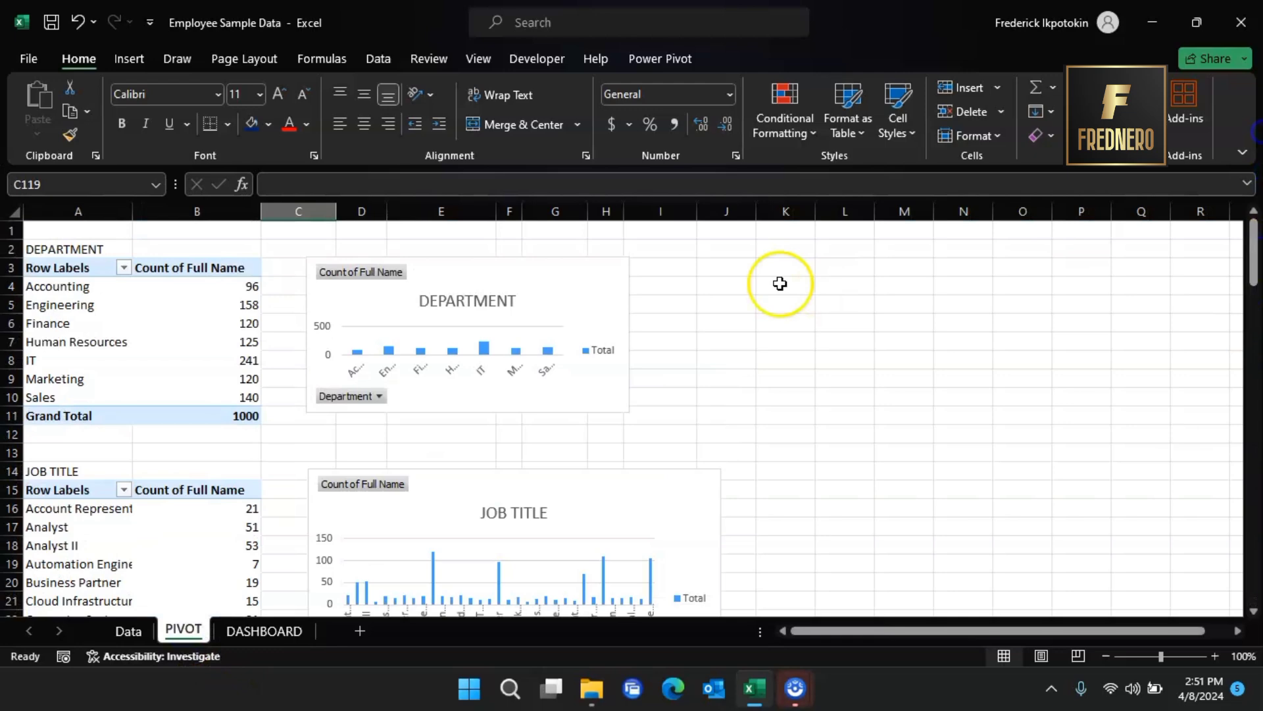
{"action": "left_click", "coordinate": [541, 276]}
{"action": "right_click", "coordinate": [541, 277]}
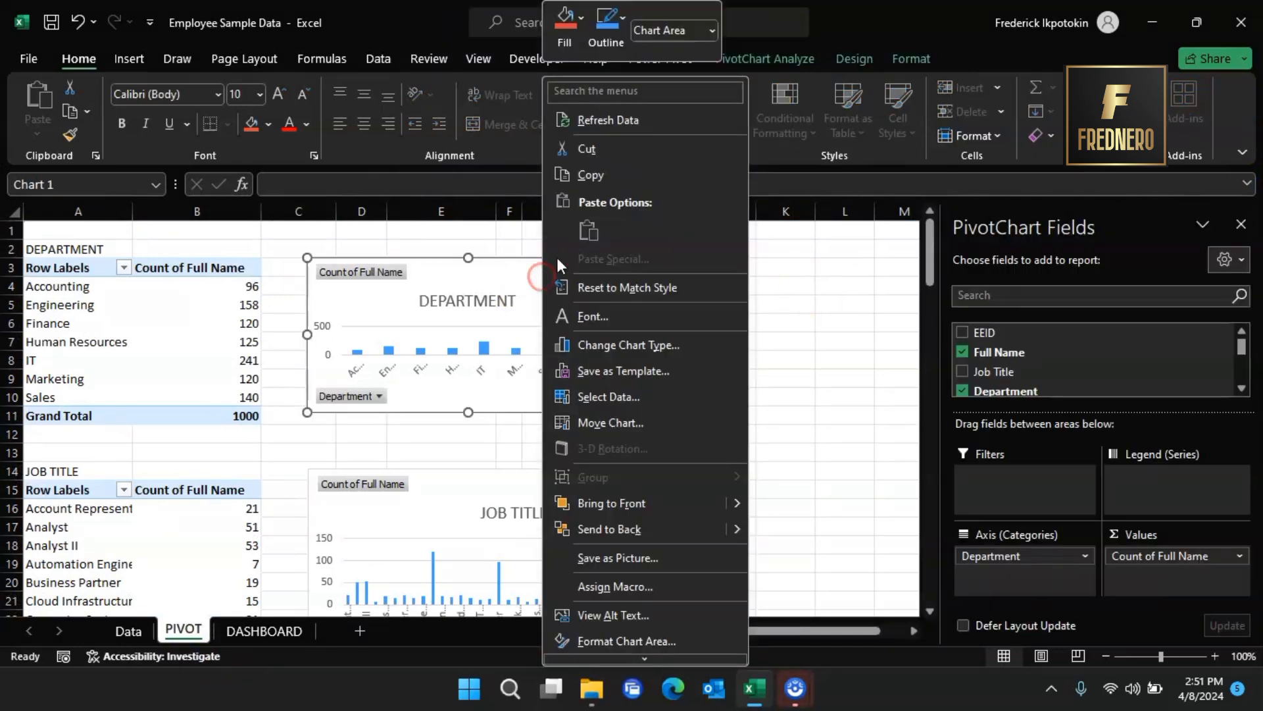
{"action": "left_click", "coordinate": [603, 171]}
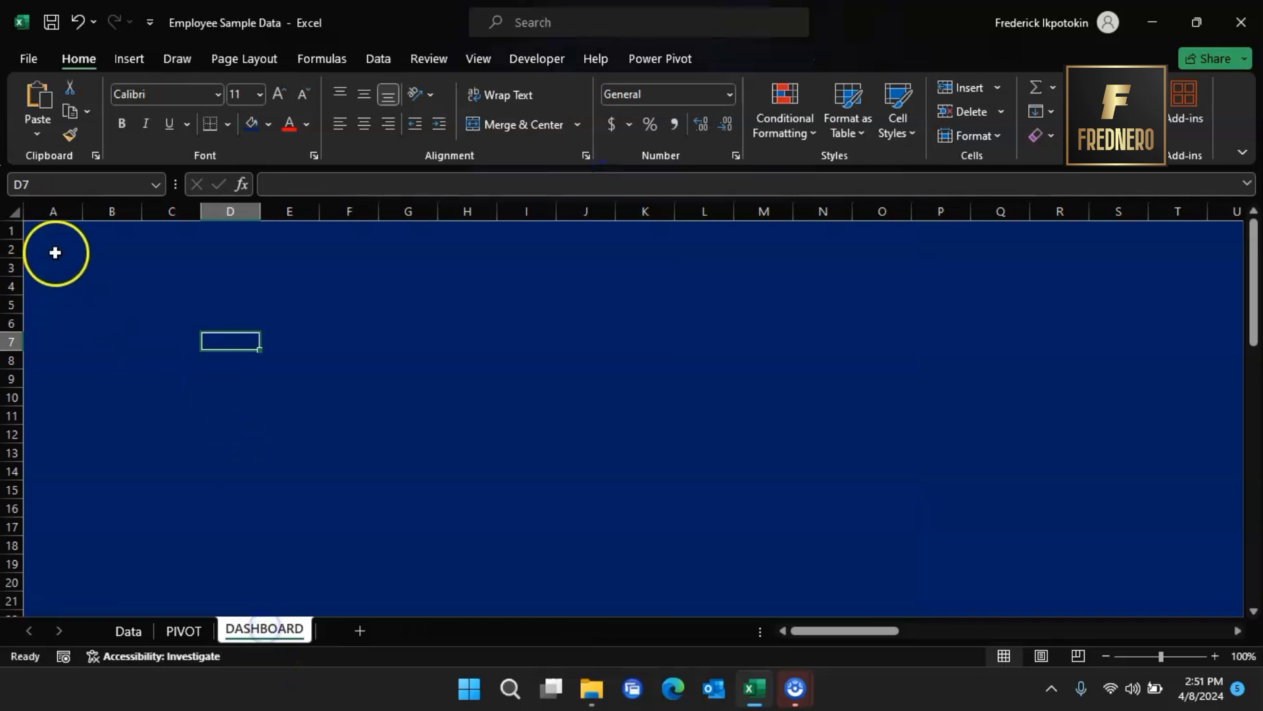
- Paste the copied chart at cell B5 of the DASHBOARD sheet, shift it slightly up and left, and return to the PIVOT sheet
{"action": "left_click", "coordinate": [93, 297]}
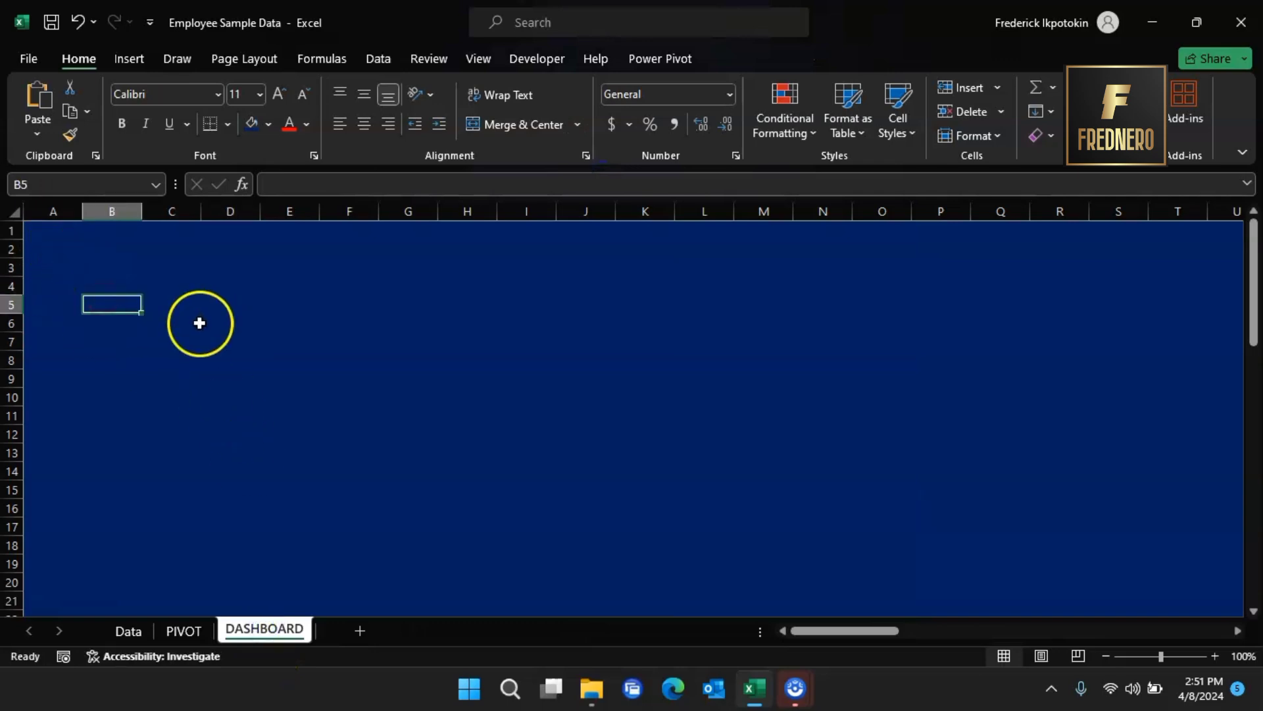
{"action": "key", "text": "ctrl+v"}
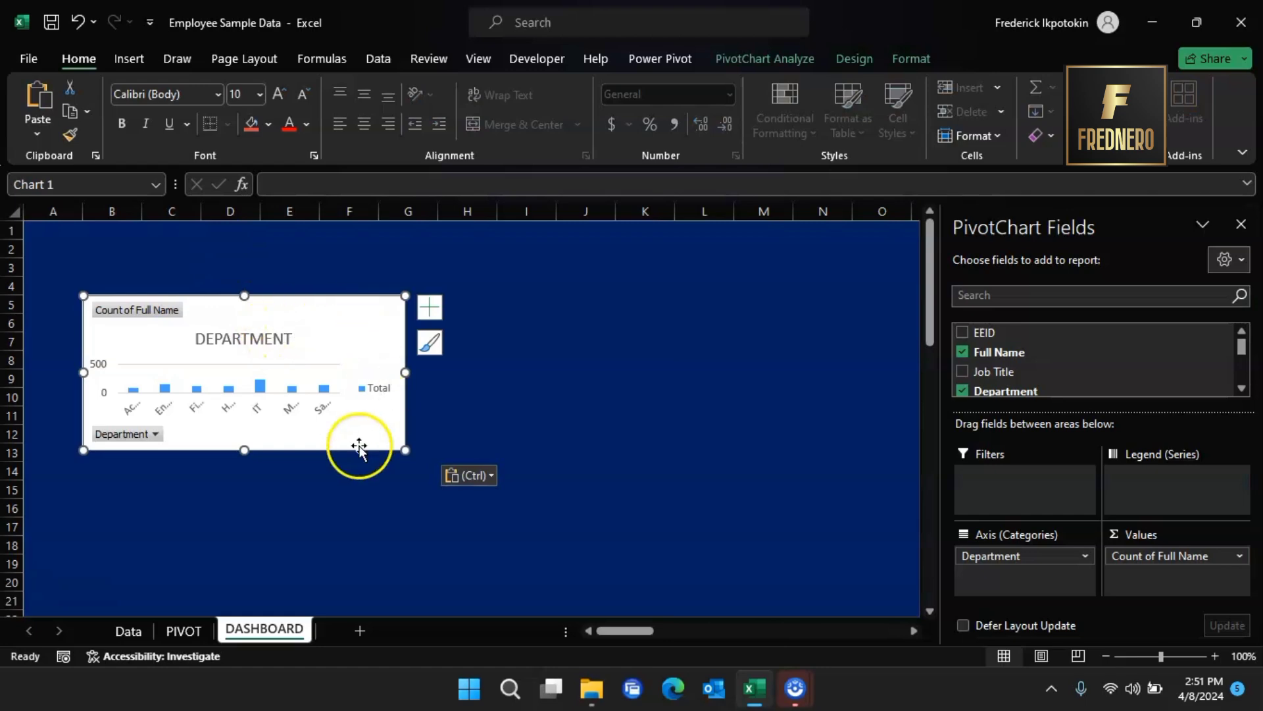
{"action": "left_click_drag", "start_coordinate": [319, 318], "coordinate": [291, 311]}
{"action": "left_click", "coordinate": [183, 631]}
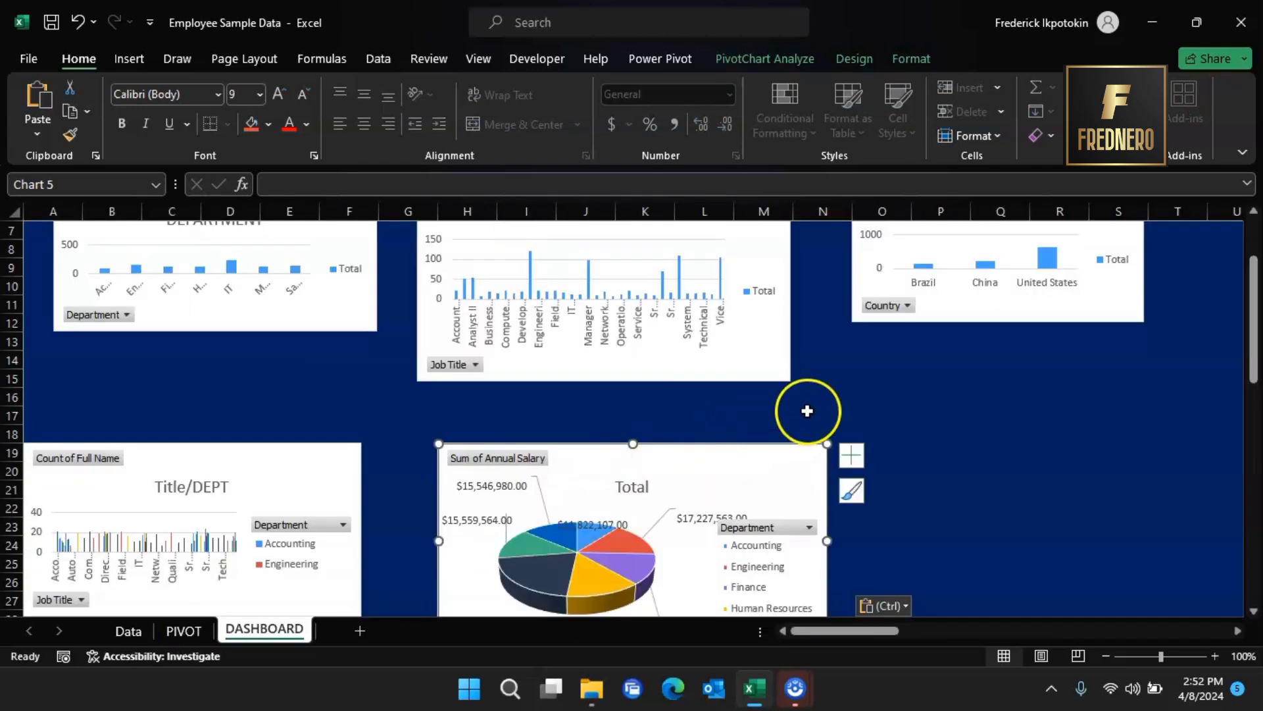
- Move the annual salary pie, JOB TITLE and COUNTRY'S POPULATION charts further right on the dashboard to free space on its left side
{"action": "scroll", "coordinate": [823, 421], "scroll_direction": "down", "scroll_amount": 1}
{"action": "scroll", "coordinate": [823, 421], "scroll_direction": "up", "scroll_amount": 3}
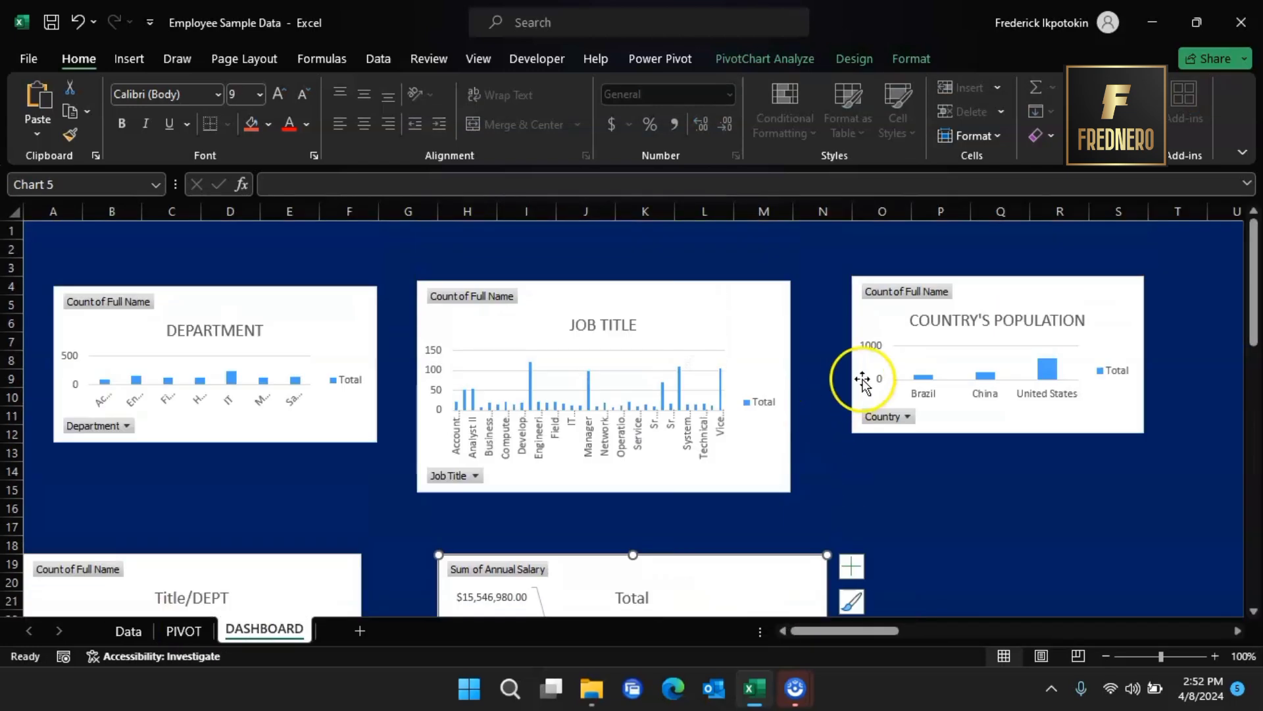
{"action": "scroll", "coordinate": [825, 557], "scroll_direction": "down", "scroll_amount": 1}
{"action": "scroll", "coordinate": [803, 508], "scroll_direction": "up", "scroll_amount": 1}
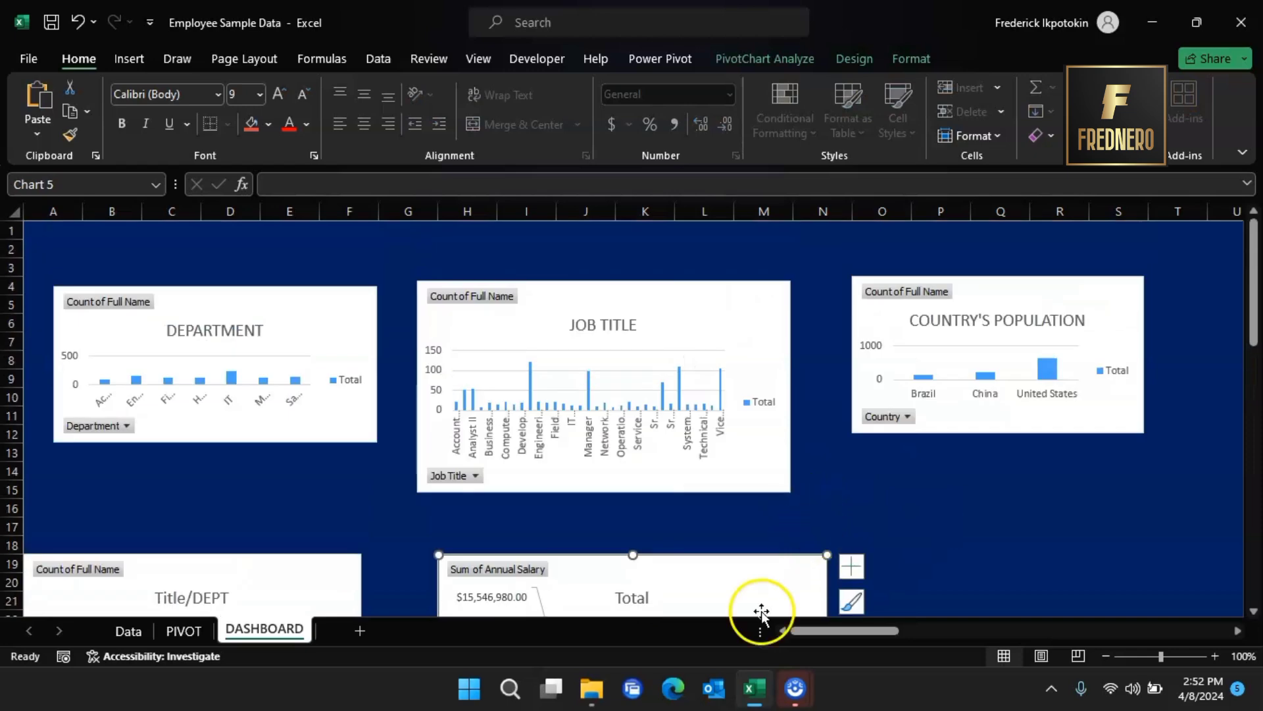
{"action": "left_click_drag", "start_coordinate": [747, 570], "coordinate": [1046, 507]}
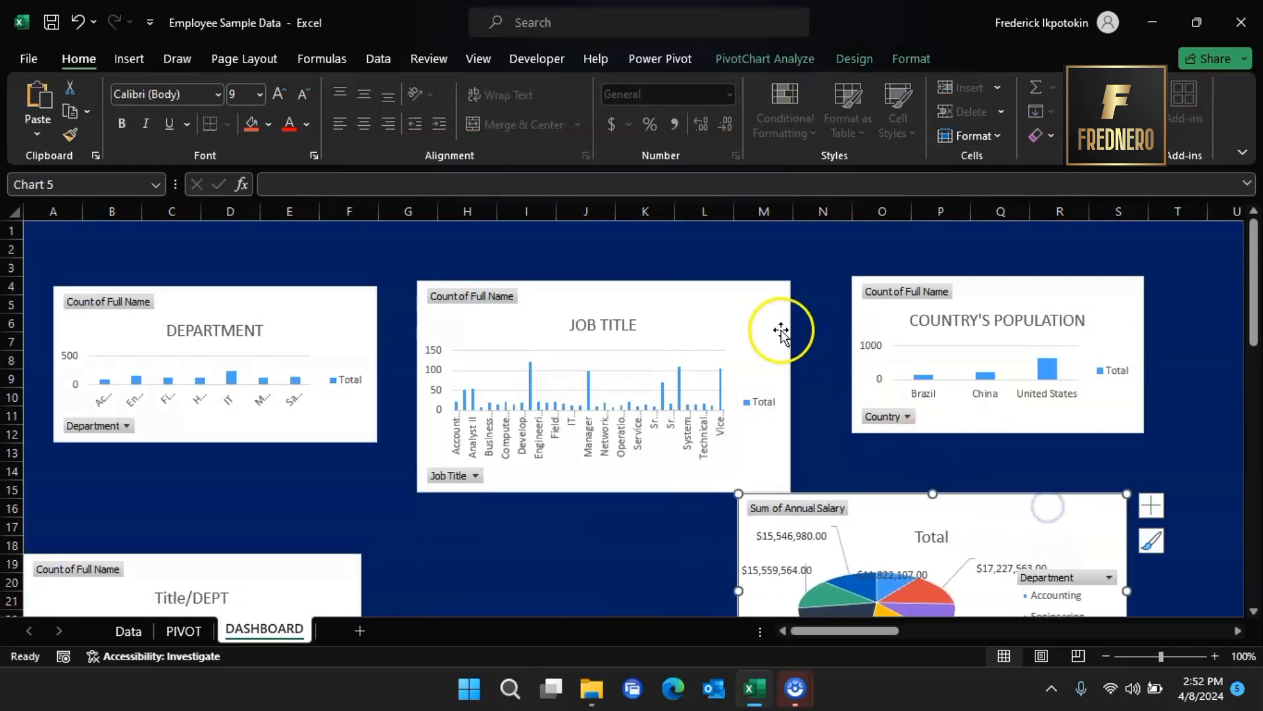
{"action": "left_click_drag", "start_coordinate": [763, 296], "coordinate": [785, 290]}
{"action": "left_click_drag", "start_coordinate": [1010, 316], "coordinate": [1100, 281]}
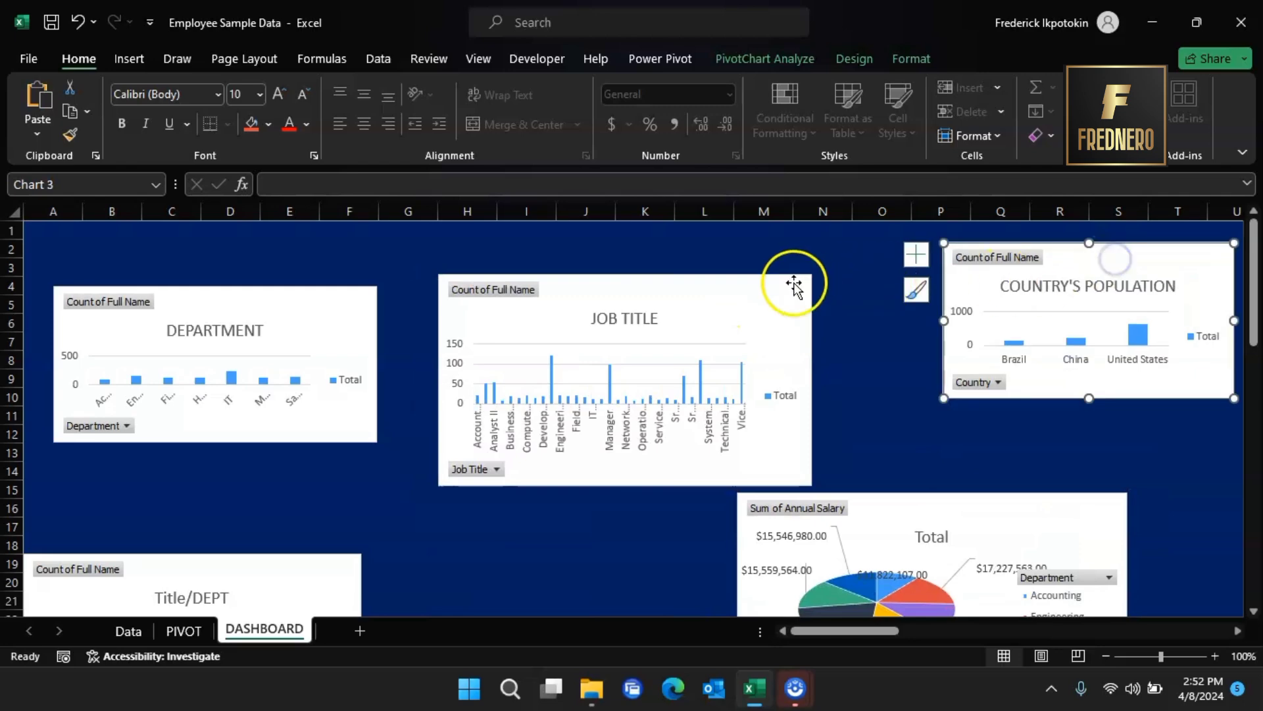
{"action": "left_click_drag", "start_coordinate": [796, 281], "coordinate": [878, 262]}
- Set the DEPARTMENT chart near the dashboard's upper left around column C, and move the JOB TITLE and Title/DEPT charts right to about column K
{"action": "left_click_drag", "start_coordinate": [353, 294], "coordinate": [480, 272]}
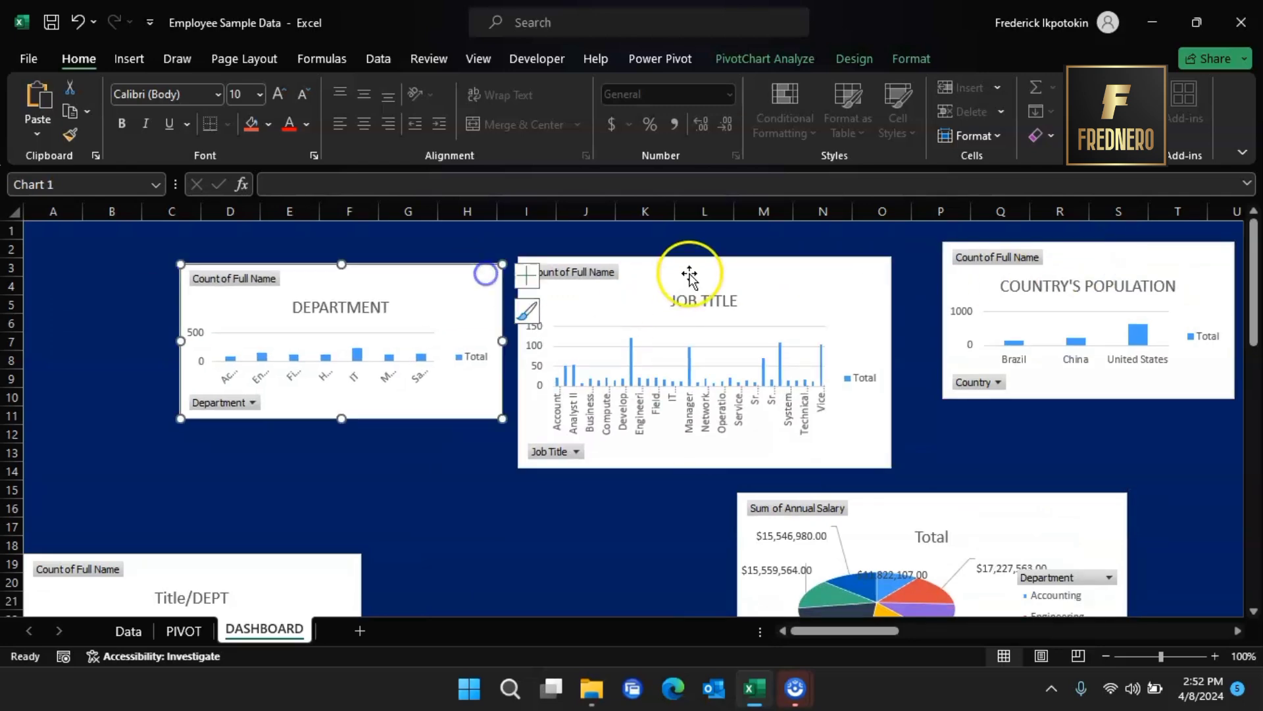
{"action": "left_click_drag", "start_coordinate": [689, 275], "coordinate": [826, 262]}
{"action": "left_click", "coordinate": [419, 286]}
{"action": "left_click_drag", "start_coordinate": [423, 285], "coordinate": [622, 267]}
{"action": "left_click_drag", "start_coordinate": [544, 274], "coordinate": [315, 265]}
{"action": "left_click_drag", "start_coordinate": [250, 570], "coordinate": [853, 501]}
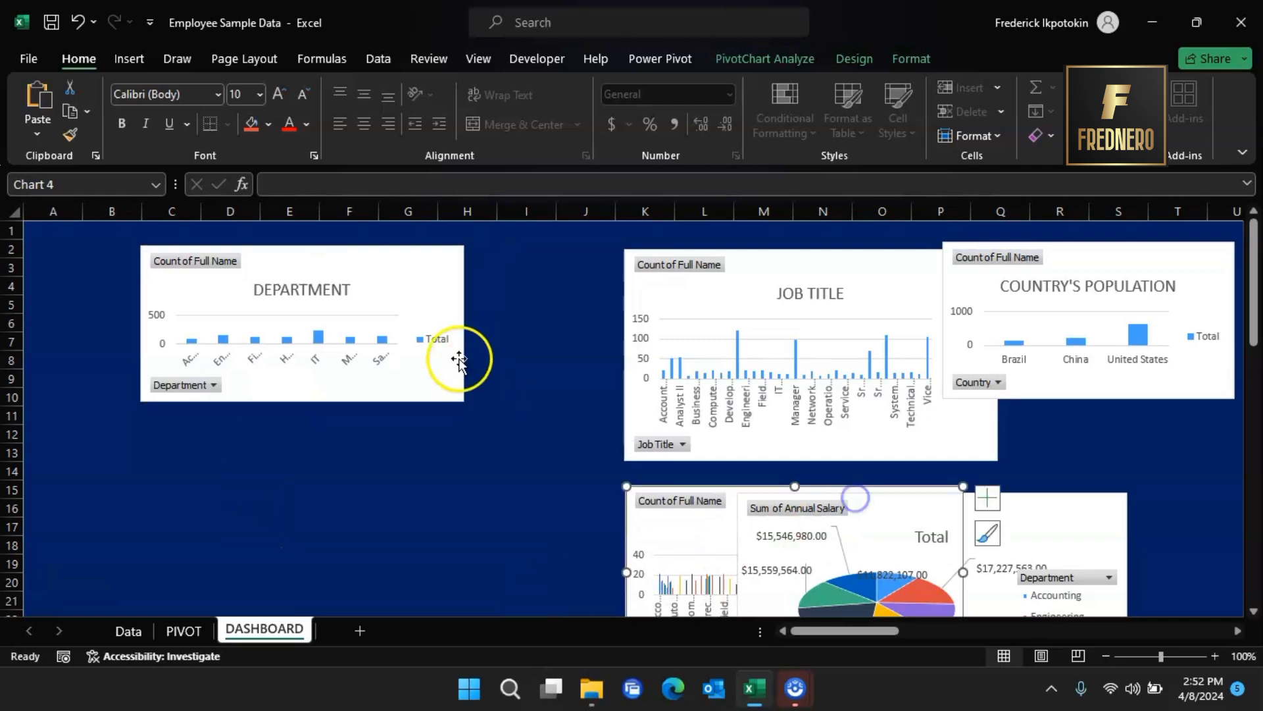
- Stretch the DEPARTMENT chart downward so that it reaches row 28
{"action": "left_click", "coordinate": [424, 292]}
{"action": "left_click_drag", "start_coordinate": [302, 401], "coordinate": [302, 600]}
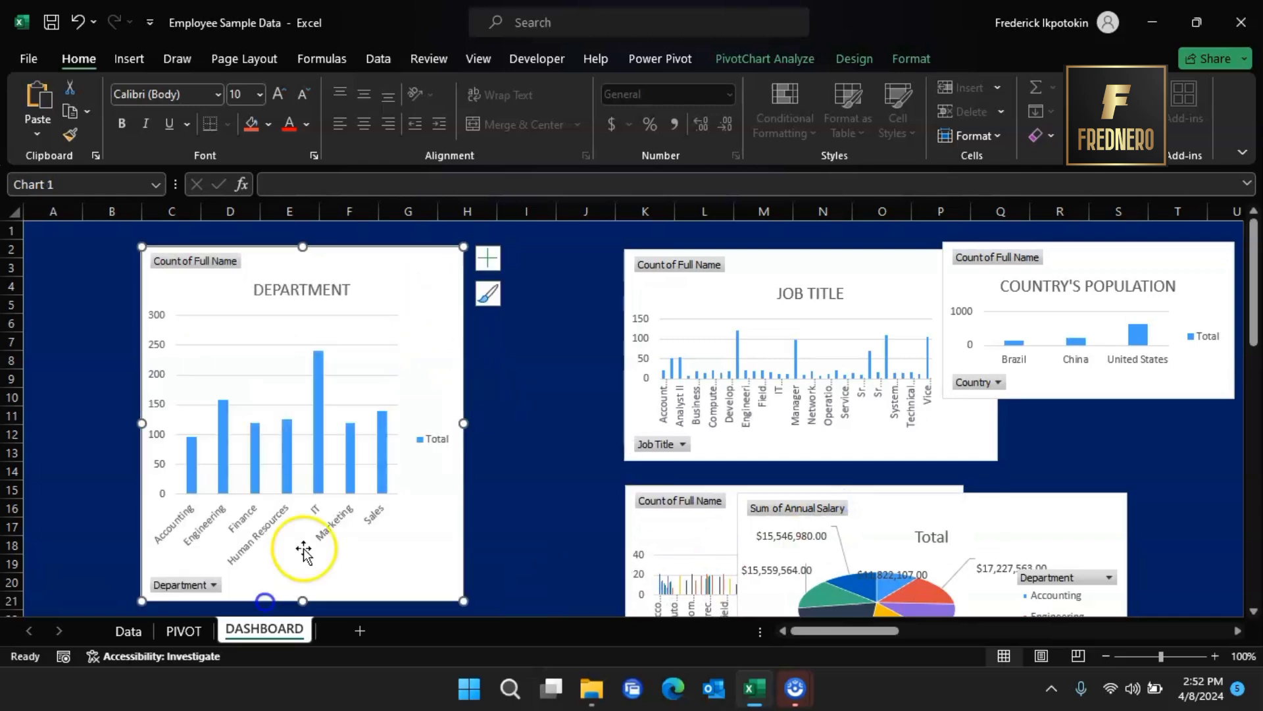
{"action": "scroll", "coordinate": [472, 392], "scroll_direction": "down", "scroll_amount": 3}
{"action": "left_click_drag", "start_coordinate": [303, 437], "coordinate": [302, 566]}
{"action": "scroll", "coordinate": [612, 398], "scroll_direction": "up", "scroll_amount": 3}
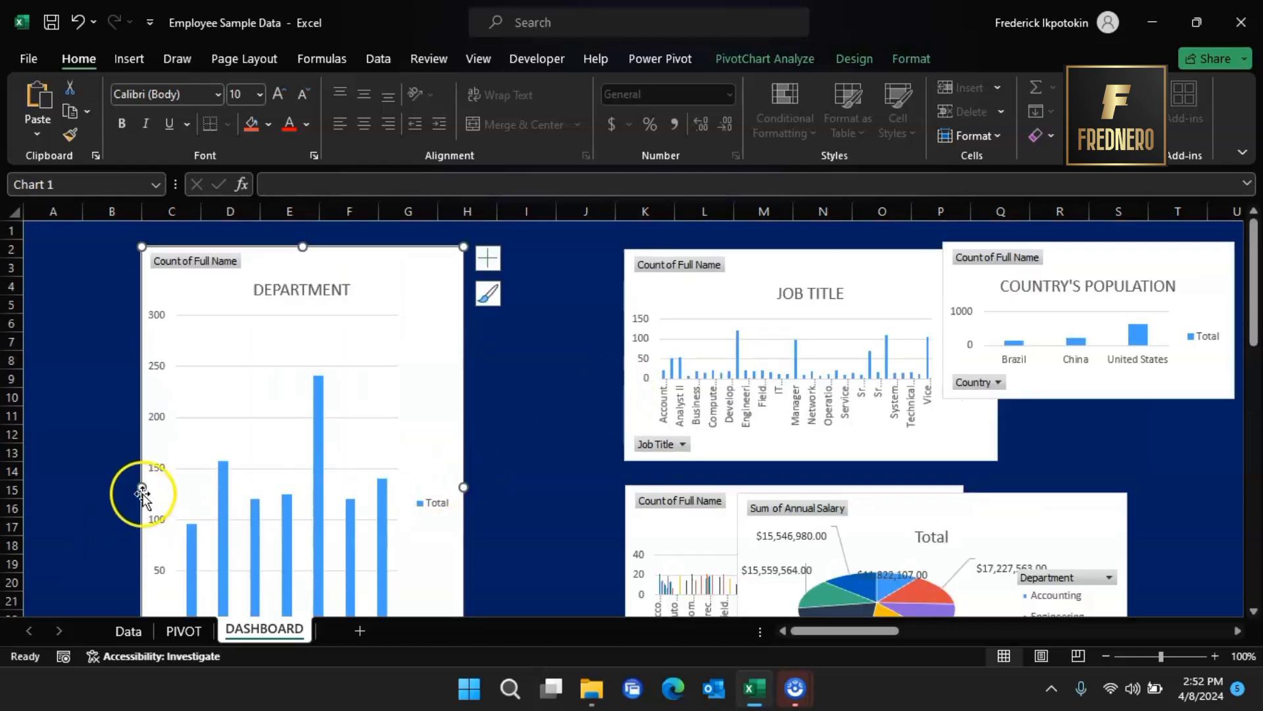
- Extend the DEPARTMENT chart's left edge into column A and pull its right edge in to column E
{"action": "left_click_drag", "start_coordinate": [142, 492], "coordinate": [58, 490]}
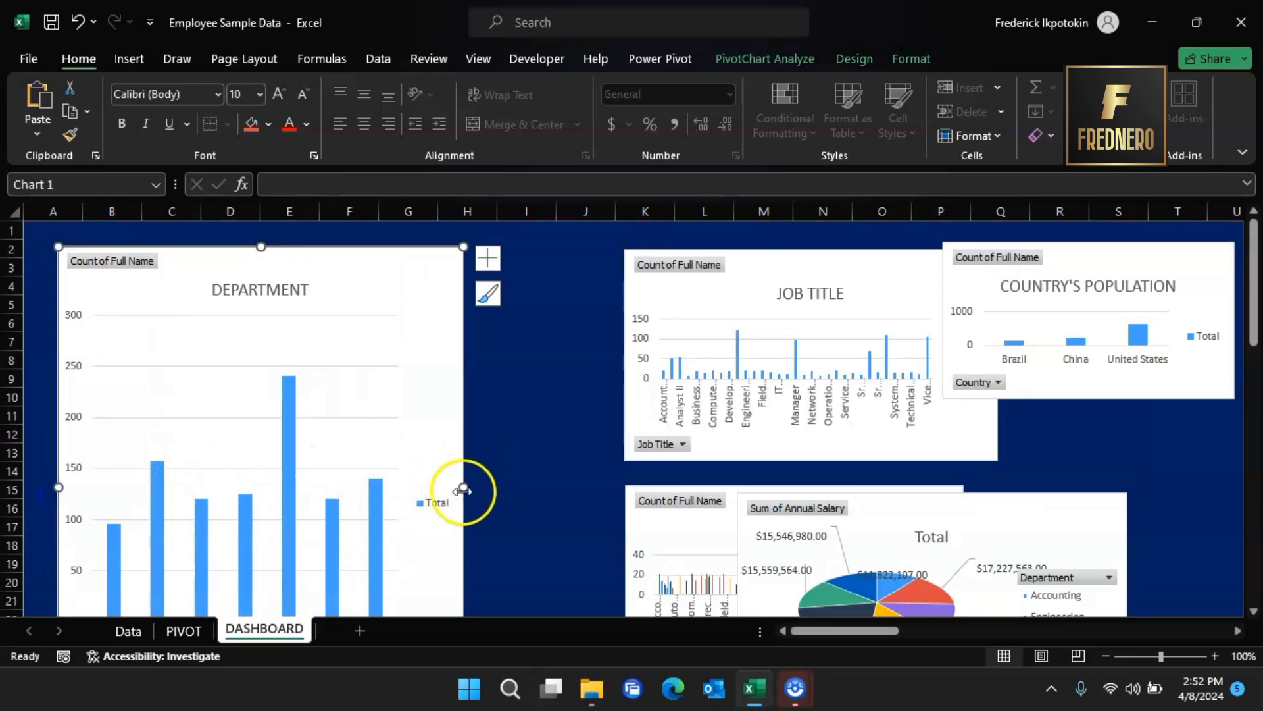
{"action": "left_click_drag", "start_coordinate": [463, 490], "coordinate": [309, 494]}
{"action": "scroll", "coordinate": [381, 457], "scroll_direction": "down", "scroll_amount": 5}
{"action": "scroll", "coordinate": [382, 459], "scroll_direction": "up", "scroll_amount": 4}
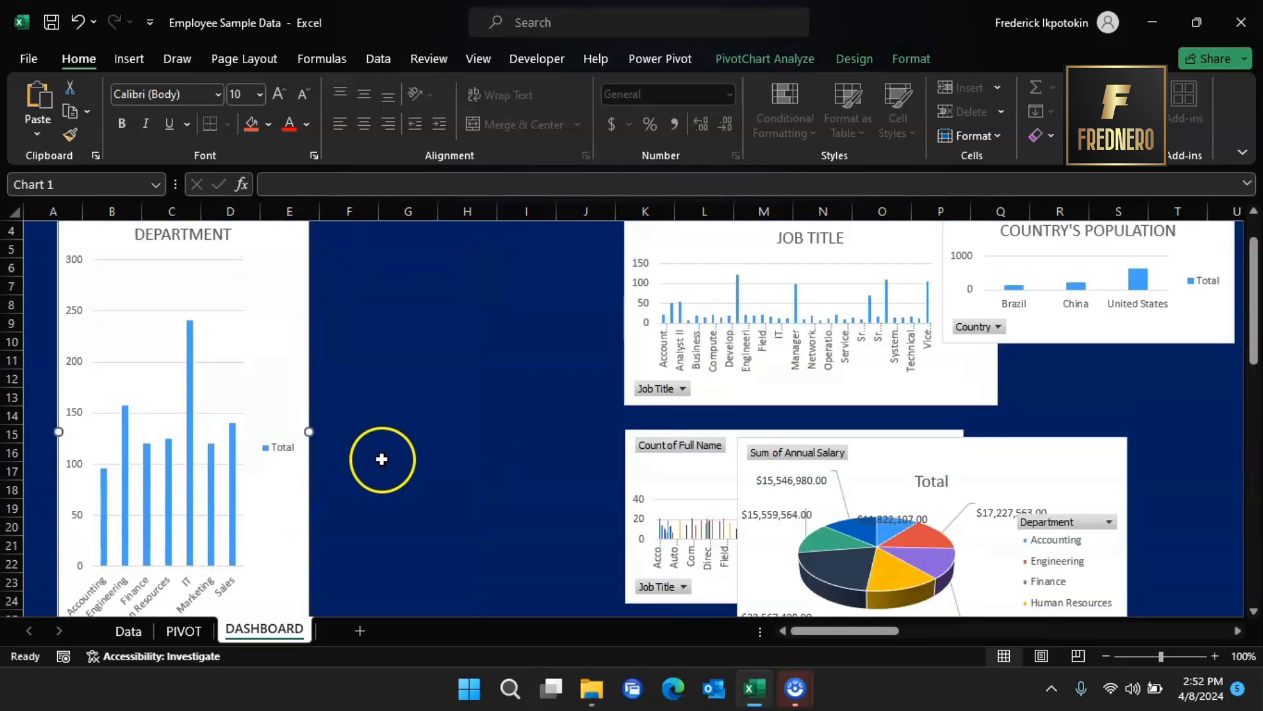
{"action": "scroll", "coordinate": [329, 465], "scroll_direction": "up", "scroll_amount": 1}
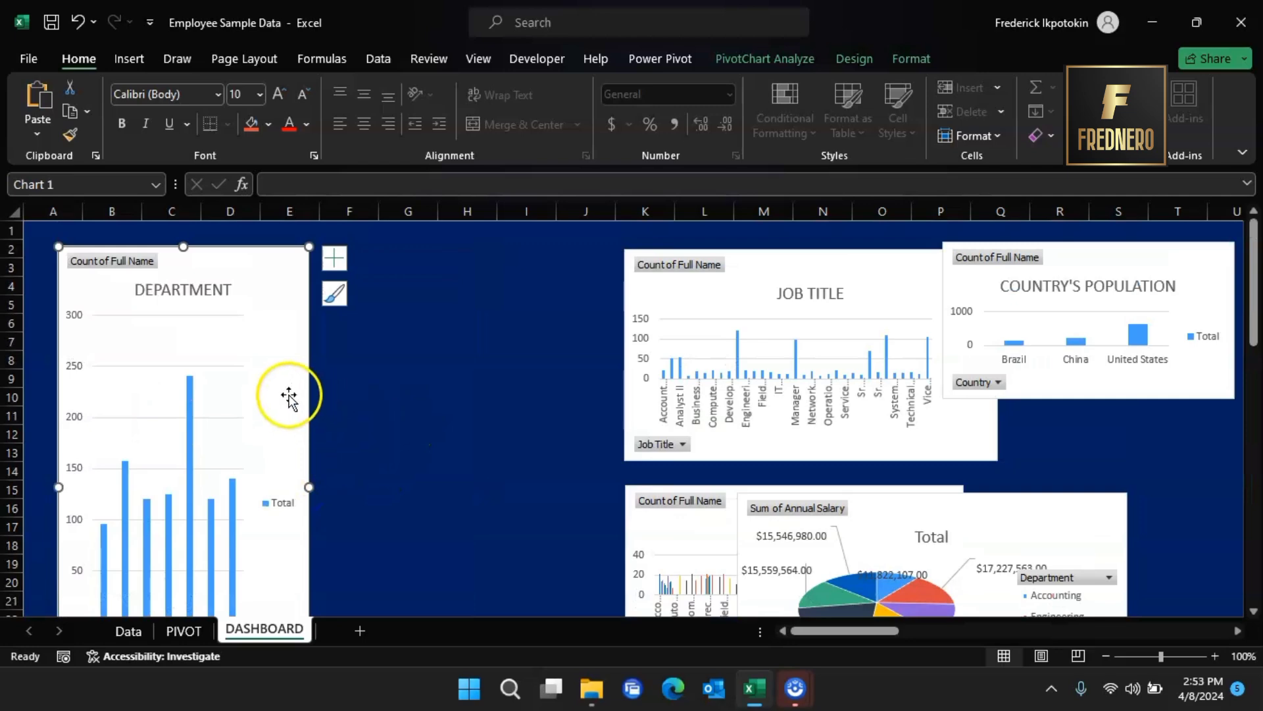
- Shorten the DEPARTMENT chart so it ends at row 21, and widen it slightly to the right edge of column E
{"action": "scroll", "coordinate": [293, 375], "scroll_direction": "down", "scroll_amount": 1}
{"action": "scroll", "coordinate": [293, 375], "scroll_direction": "up", "scroll_amount": 1}
{"action": "scroll", "coordinate": [290, 380], "scroll_direction": "down", "scroll_amount": 5}
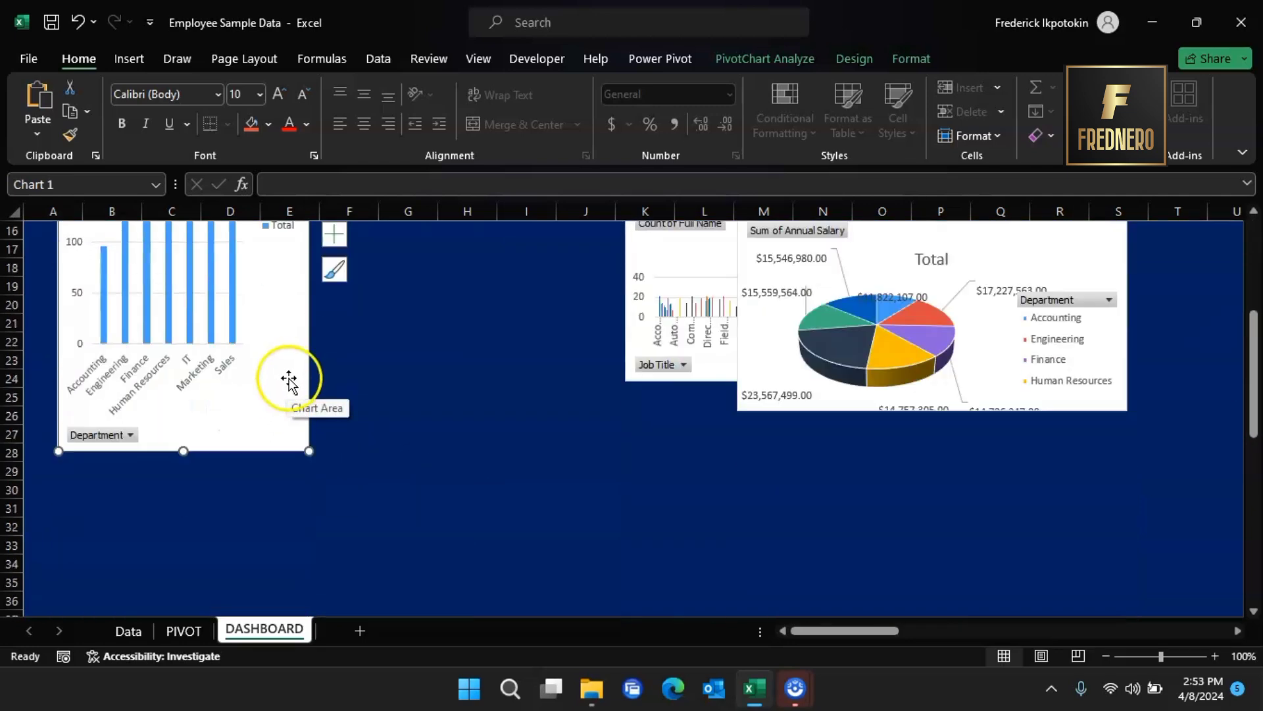
{"action": "left_click_drag", "start_coordinate": [184, 449], "coordinate": [204, 324]}
{"action": "scroll", "coordinate": [346, 344], "scroll_direction": "up", "scroll_amount": 5}
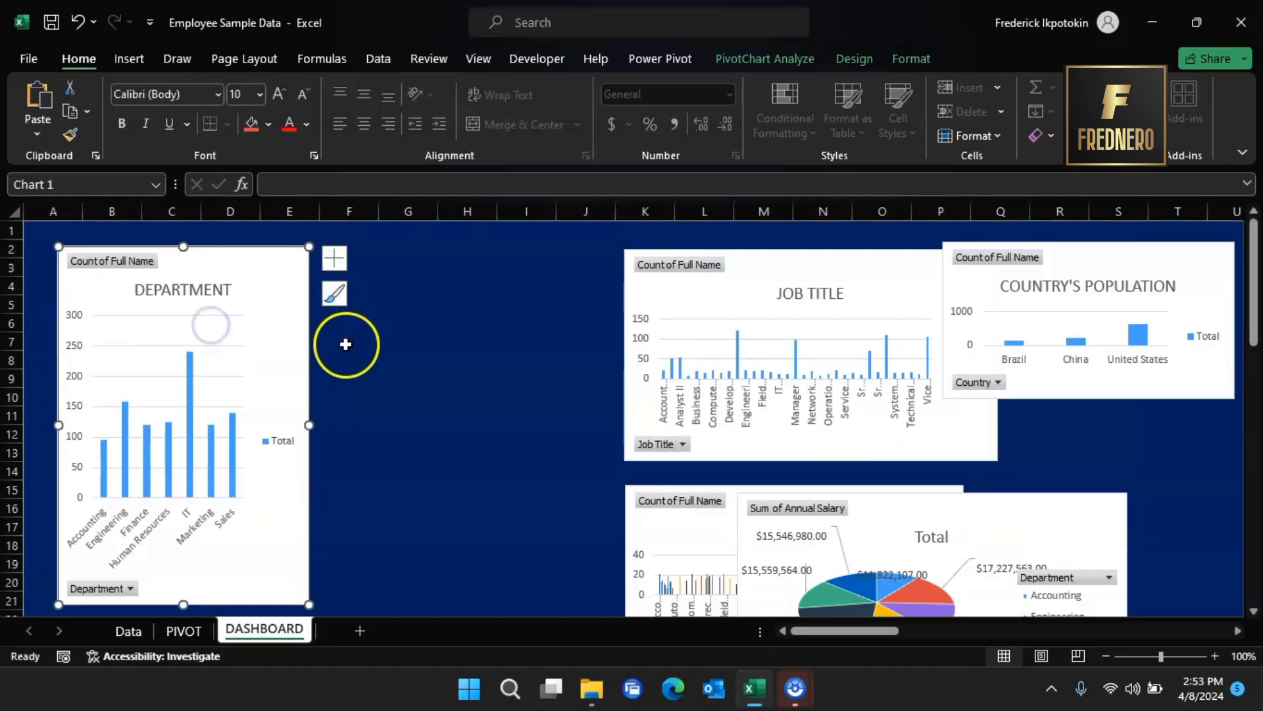
{"action": "left_click_drag", "start_coordinate": [305, 429], "coordinate": [322, 425]}
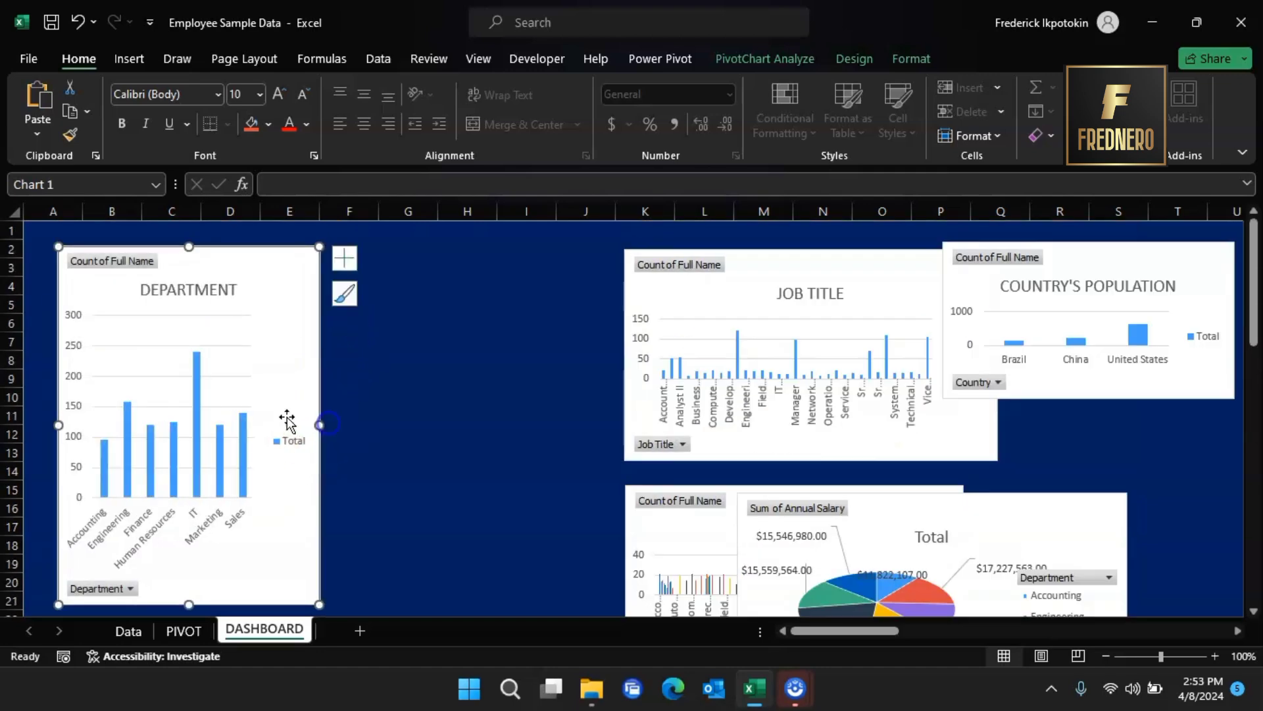
- Try the dark grey chart style with outlined, glowing blue bars on the DEPARTMENT chart
{"action": "double_click", "coordinate": [249, 320]}
{"action": "left_click", "coordinate": [273, 283]}
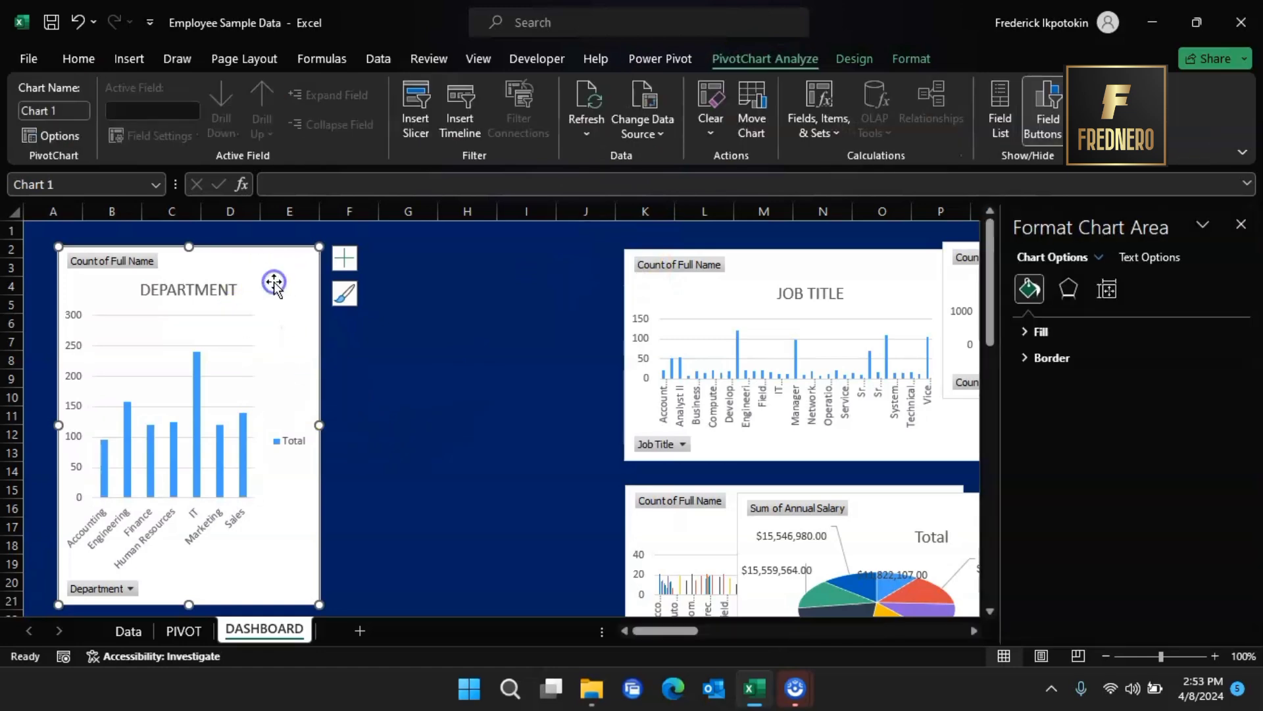
{"action": "left_click", "coordinate": [683, 53]}
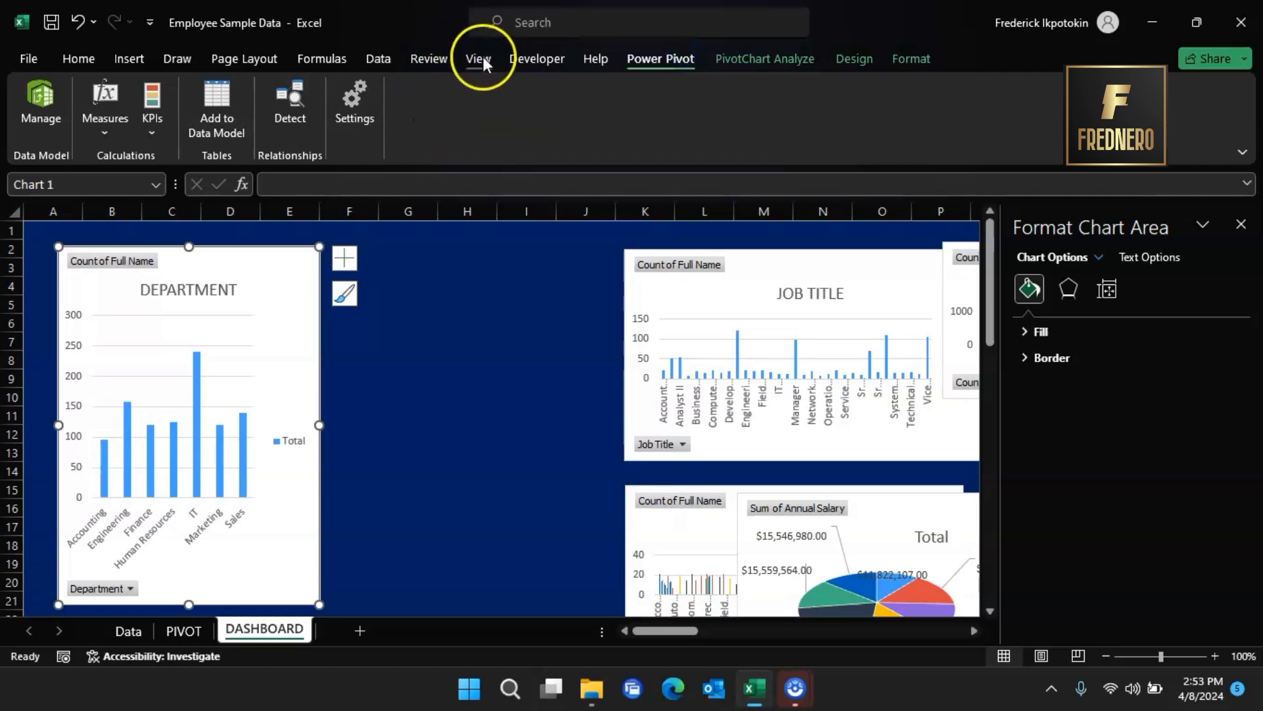
{"action": "left_click", "coordinate": [532, 61]}
{"action": "left_click", "coordinate": [848, 55]}
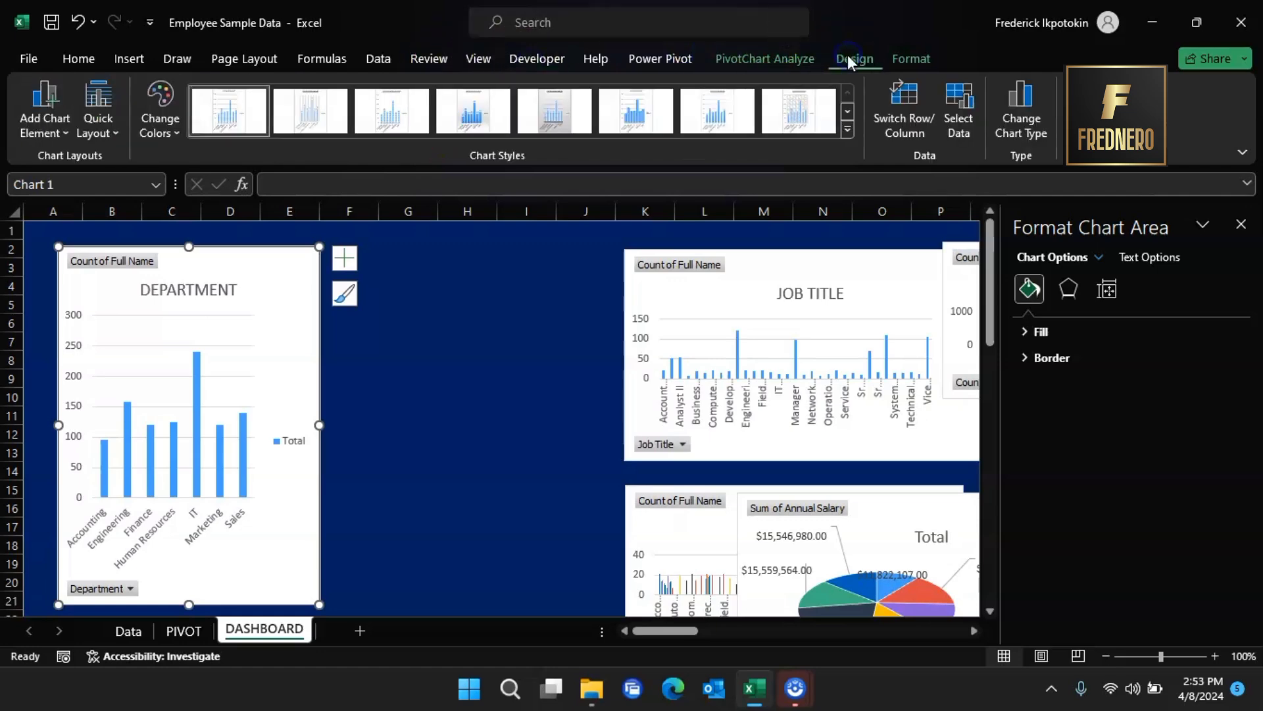
{"action": "left_click", "coordinate": [847, 109]}
{"action": "left_click", "coordinate": [551, 115]}
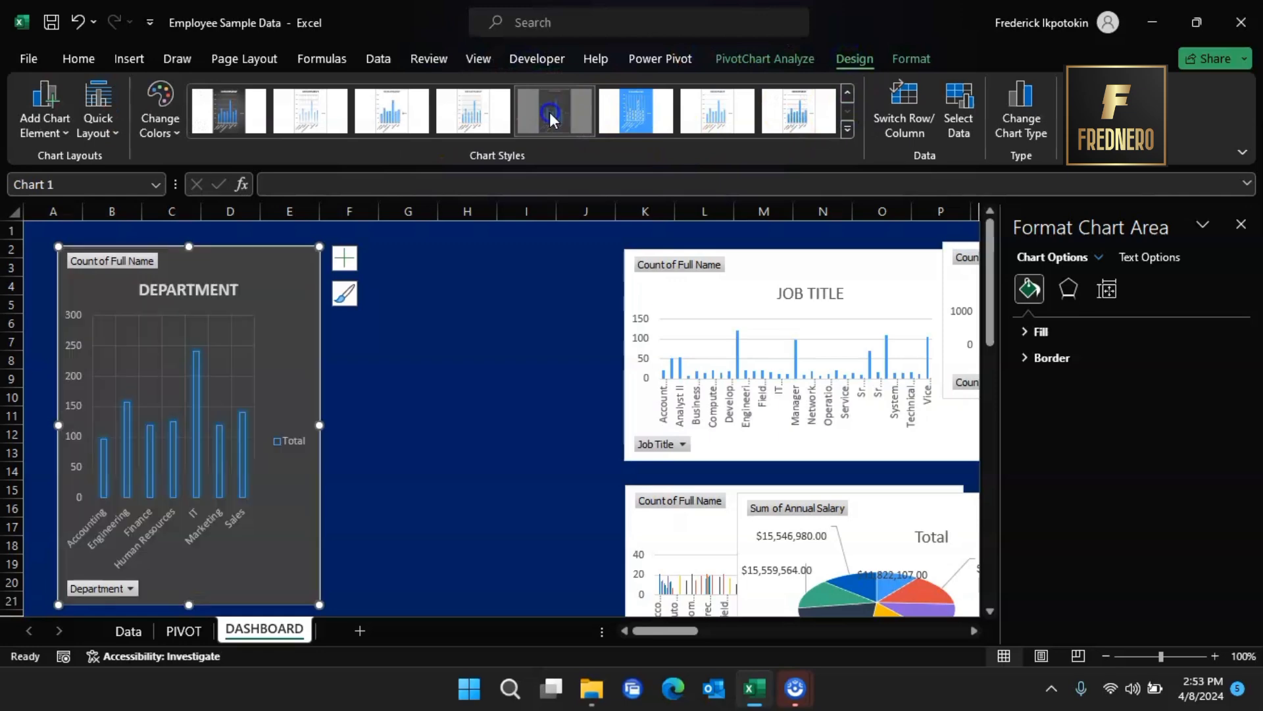
- Switch the DEPARTMENT chart to the dark grey gradient style with solid blue bars, and close the chart formatting pane
{"action": "left_click", "coordinate": [847, 129]}
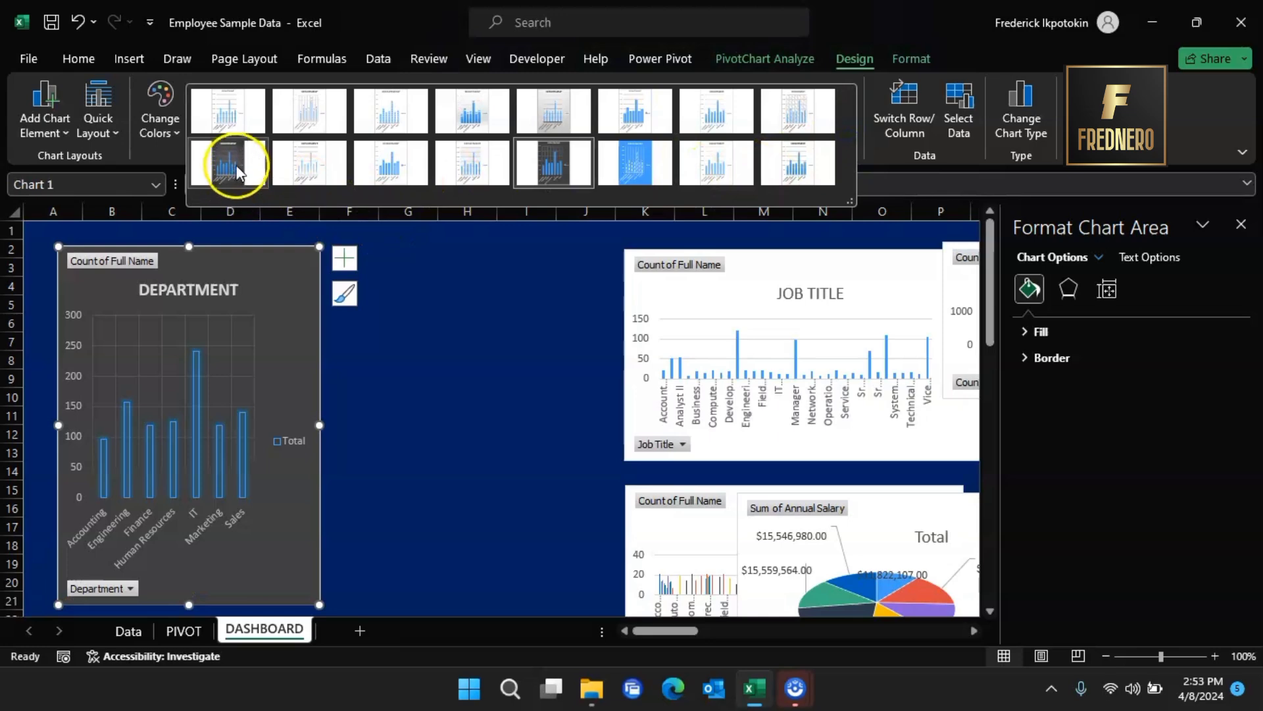
{"action": "left_click", "coordinate": [235, 158]}
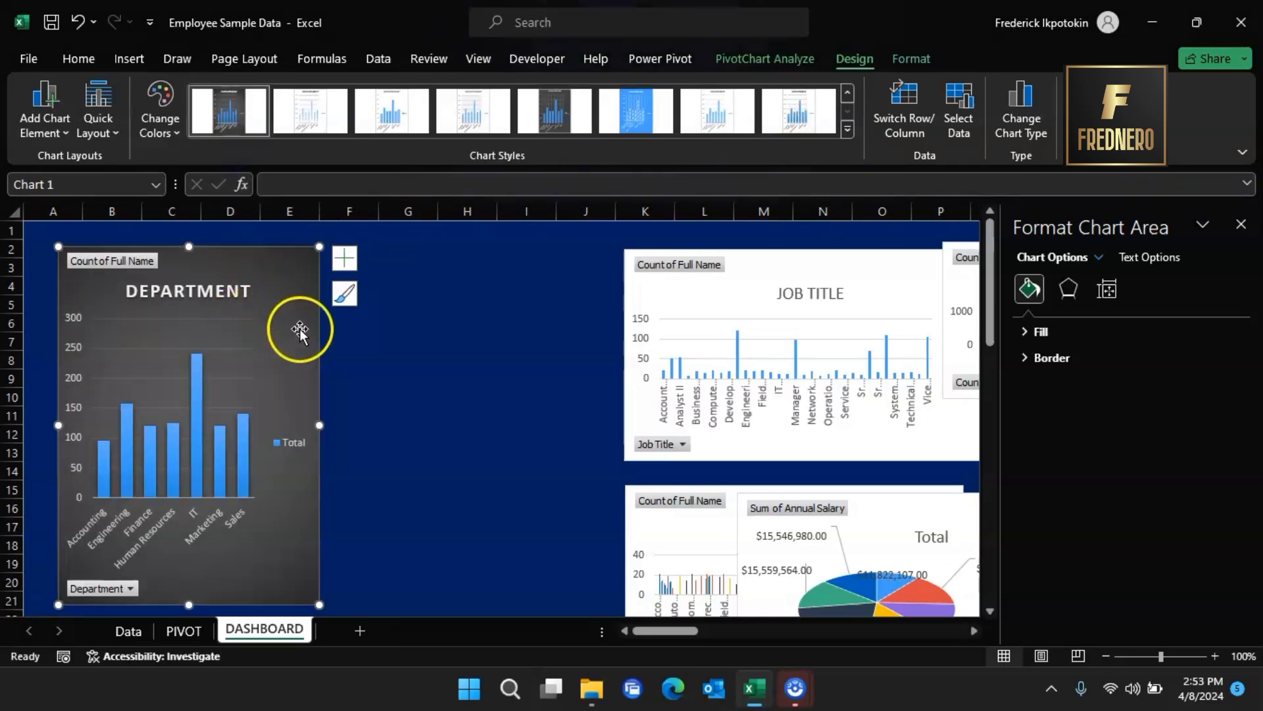
{"action": "left_click", "coordinate": [1241, 224]}
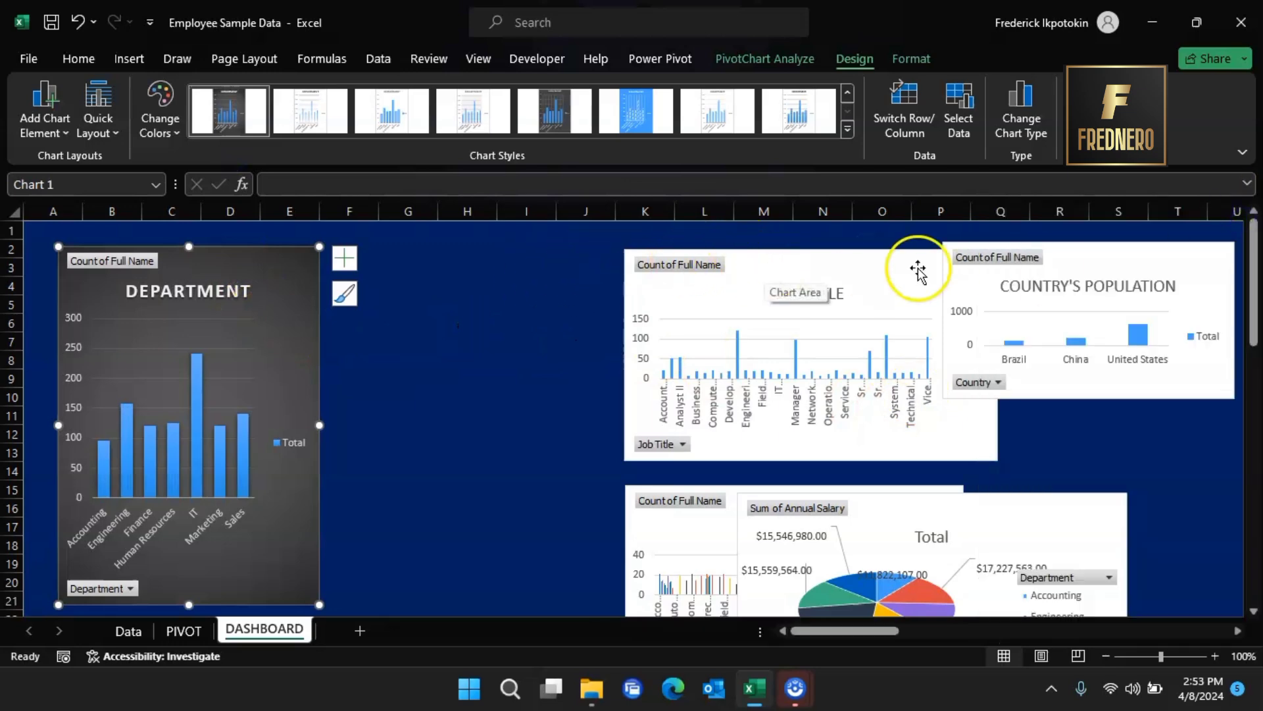
- Move the JOB TITLE chart beside the DEPARTMENT chart, starting at column F, row 2, and give it the same dark gradient style
{"action": "left_click_drag", "start_coordinate": [843, 271], "coordinate": [553, 248]}
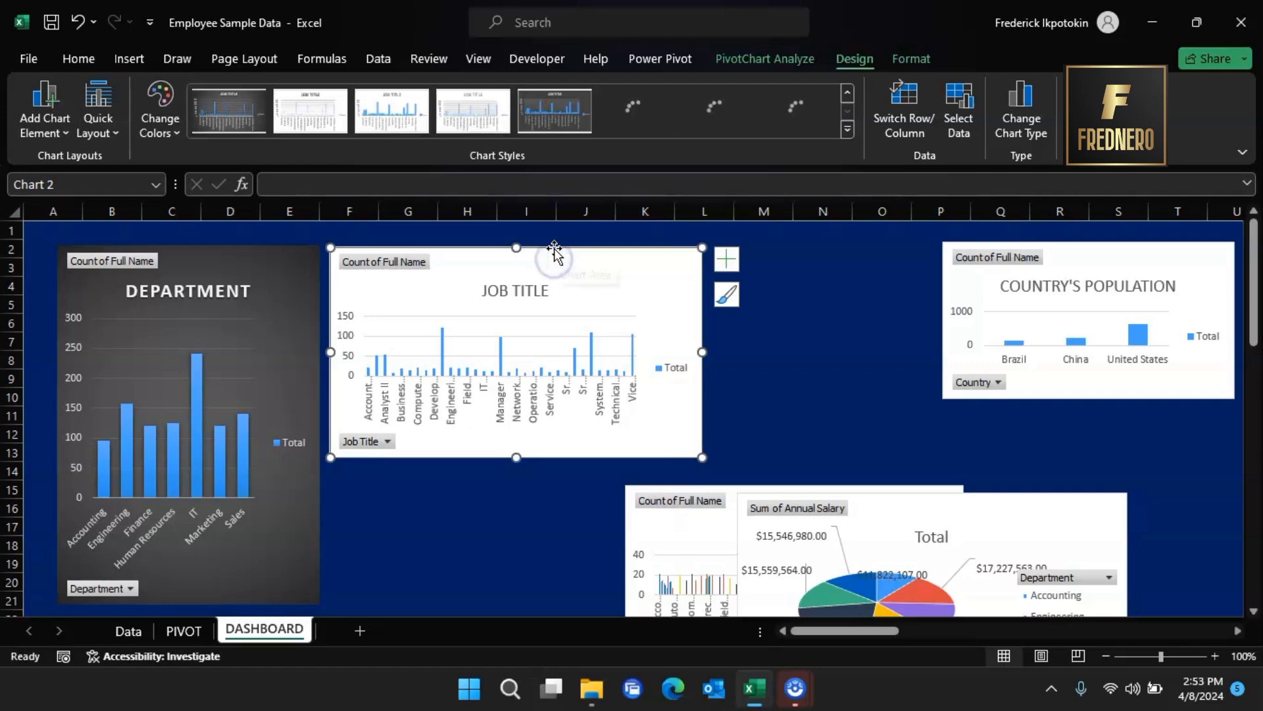
{"action": "key", "text": "Down"}
{"action": "key", "text": "Left"}
{"action": "key", "text": "Left"}
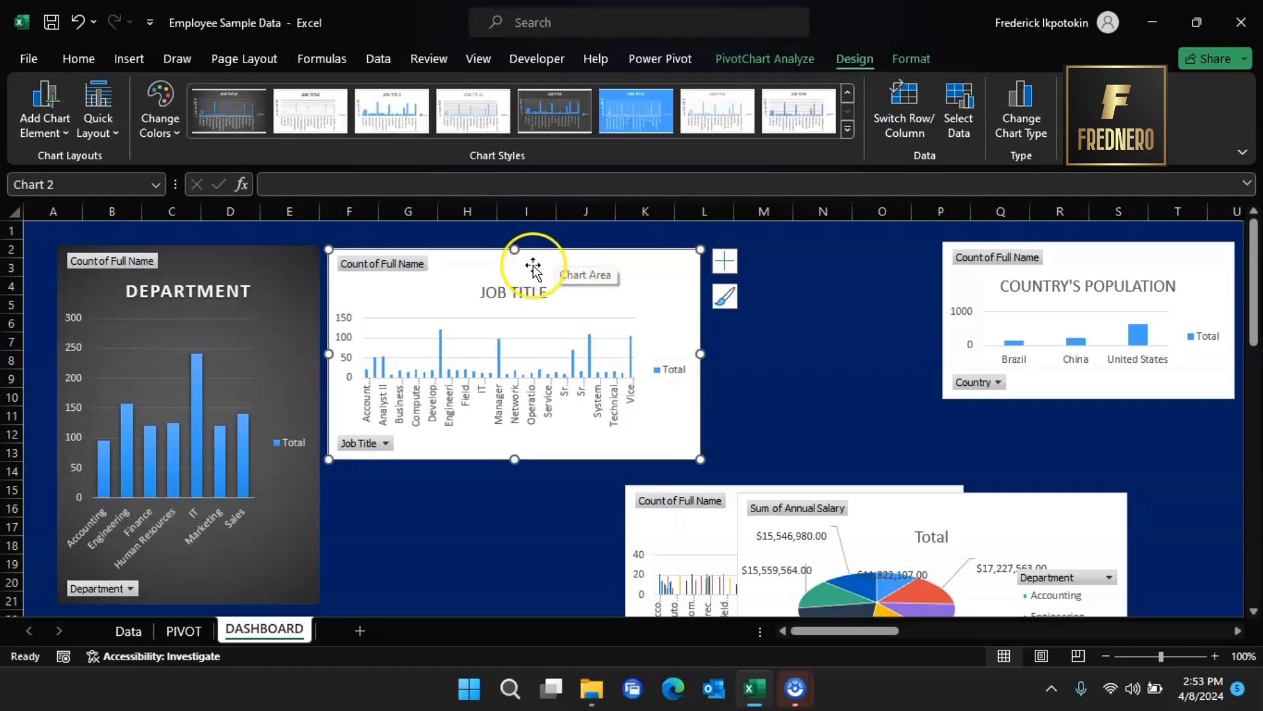
{"action": "left_click", "coordinate": [243, 124]}
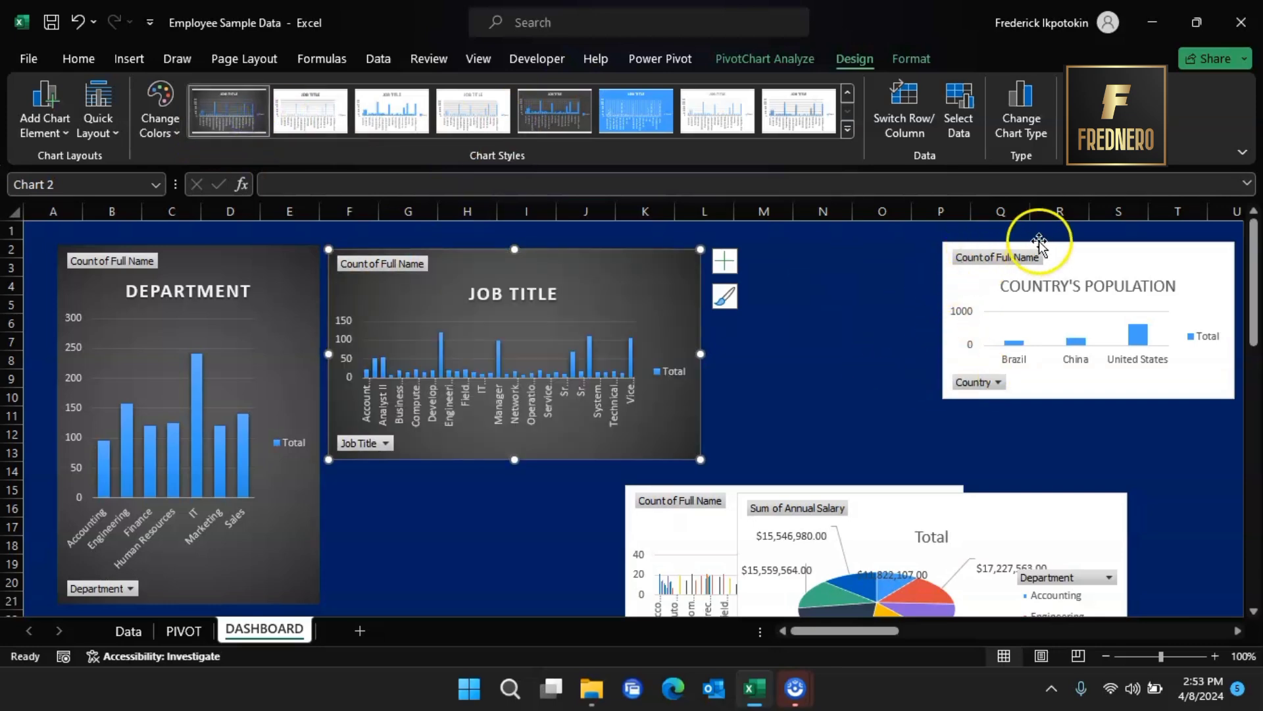